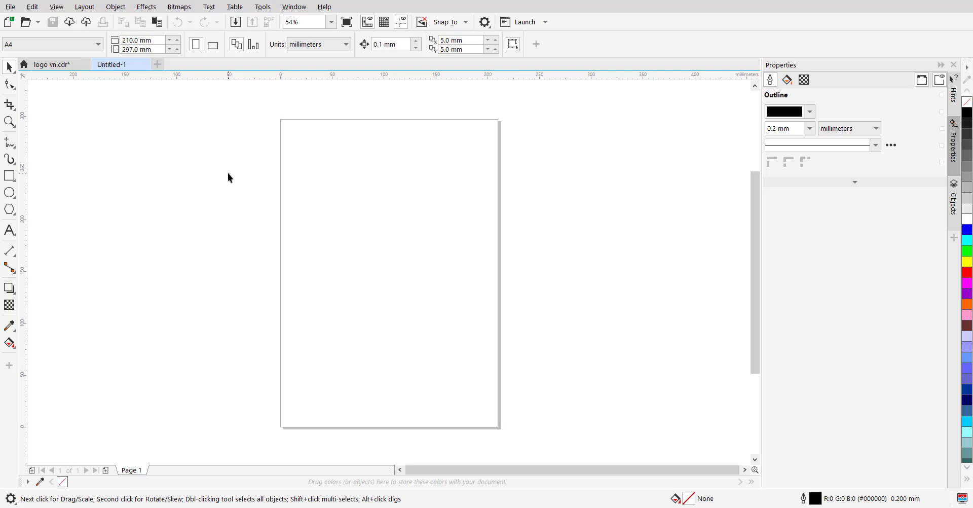
Switch the page to landscape orientation and paste the copied photo of the hand-drawn calligraphy sketch onto it.
{"action": "left_click", "coordinate": [213, 46]}
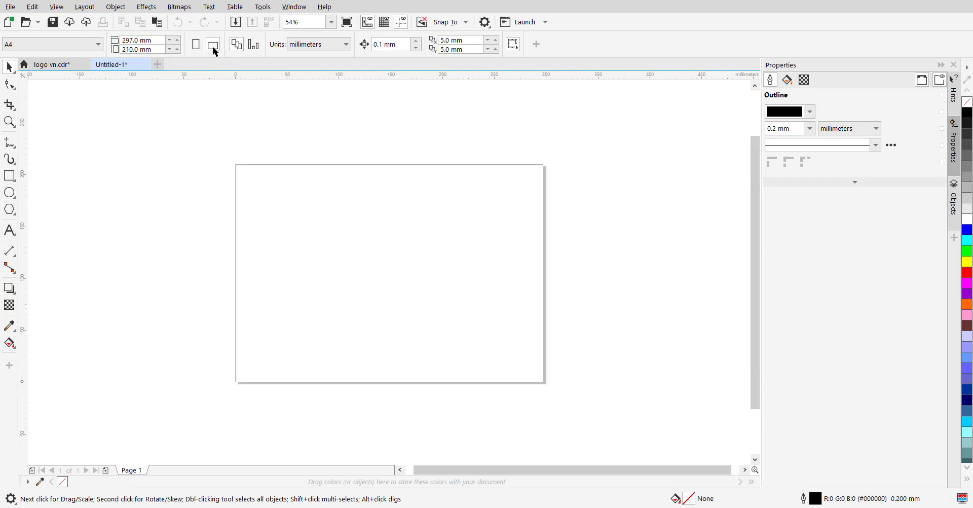
{"action": "right_click", "coordinate": [172, 229]}
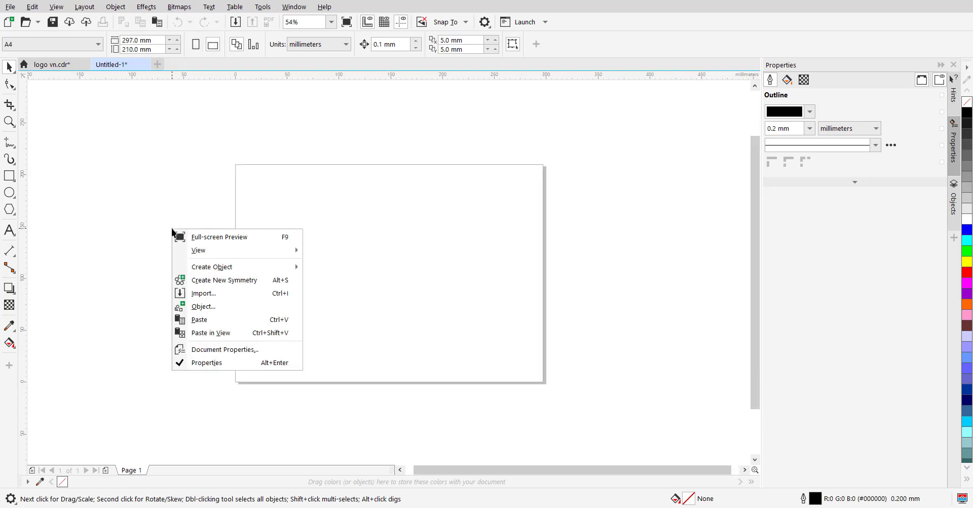
{"action": "left_click", "coordinate": [221, 317]}
{"action": "scroll", "coordinate": [330, 309], "scroll_direction": "down", "scroll_amount": 2}
{"action": "scroll", "coordinate": [332, 304], "scroll_direction": "up", "scroll_amount": 1}
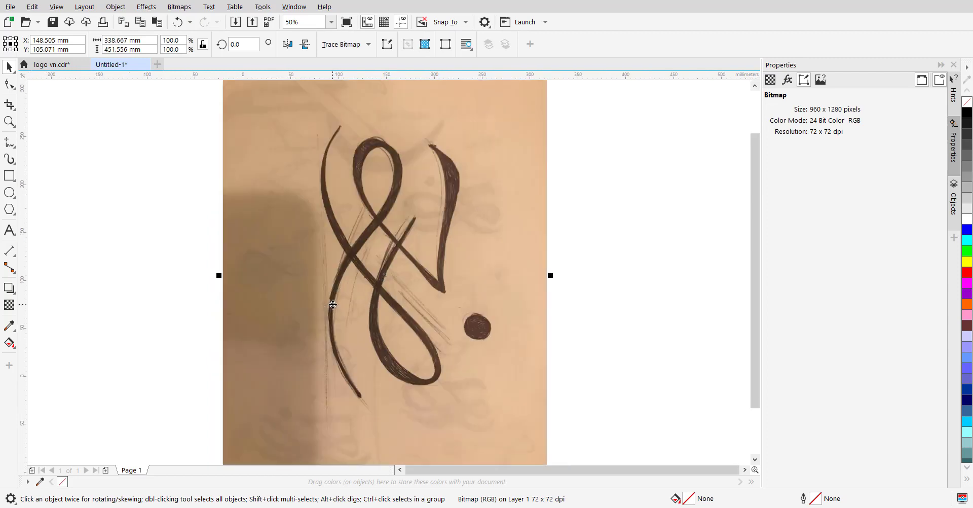
Rotate the pasted sketch photo by 90 degrees and deselect it.
{"action": "type", "text": "90"}
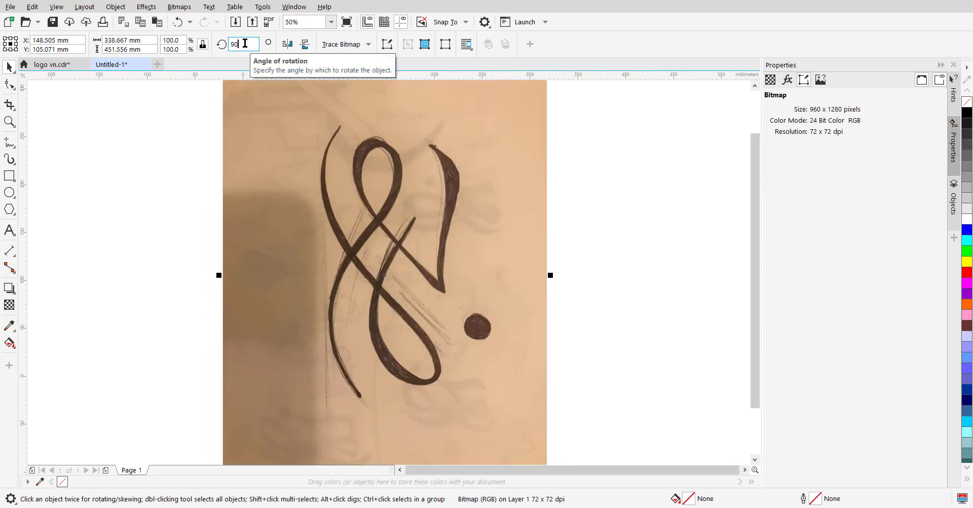
{"action": "key", "text": "Return"}
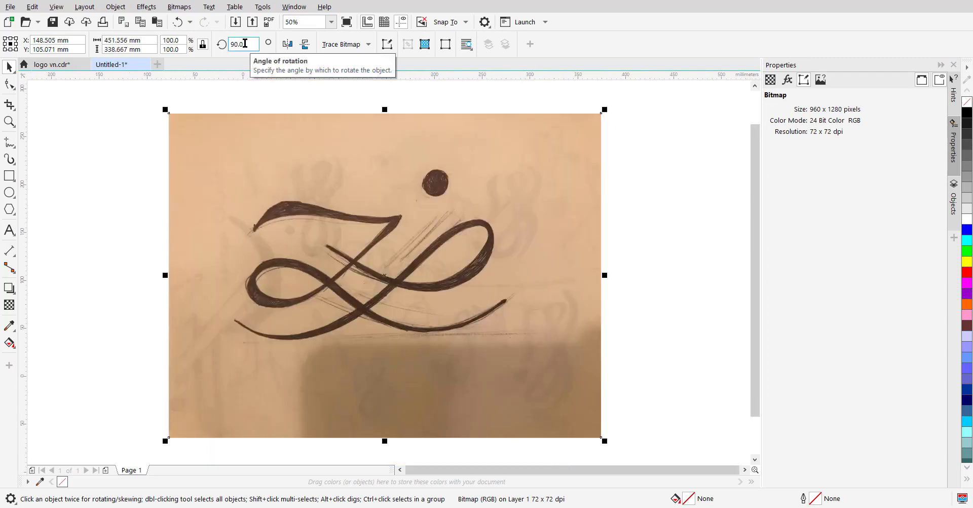
{"action": "left_click", "coordinate": [80, 319]}
{"action": "scroll", "coordinate": [324, 288], "scroll_direction": "down", "scroll_amount": 1}
{"action": "scroll", "coordinate": [330, 278], "scroll_direction": "up", "scroll_amount": 1}
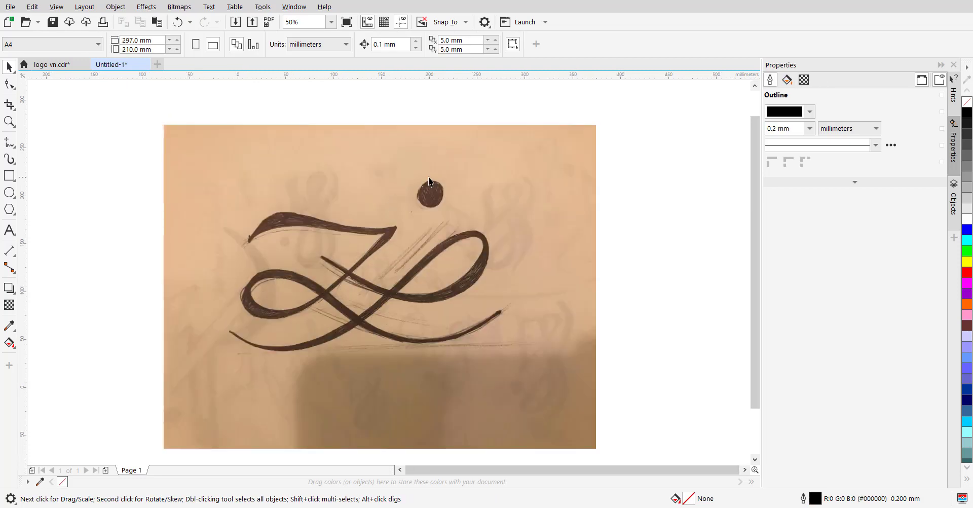
Scale the sketch photo down about its centre to about 225 × 169 mm so it fits on the page.
{"action": "left_click", "coordinate": [414, 238]}
{"action": "left_click_drag", "start_coordinate": [600, 123], "coordinate": [547, 203]}
{"action": "scroll", "coordinate": [411, 291], "scroll_direction": "up", "scroll_amount": 1}
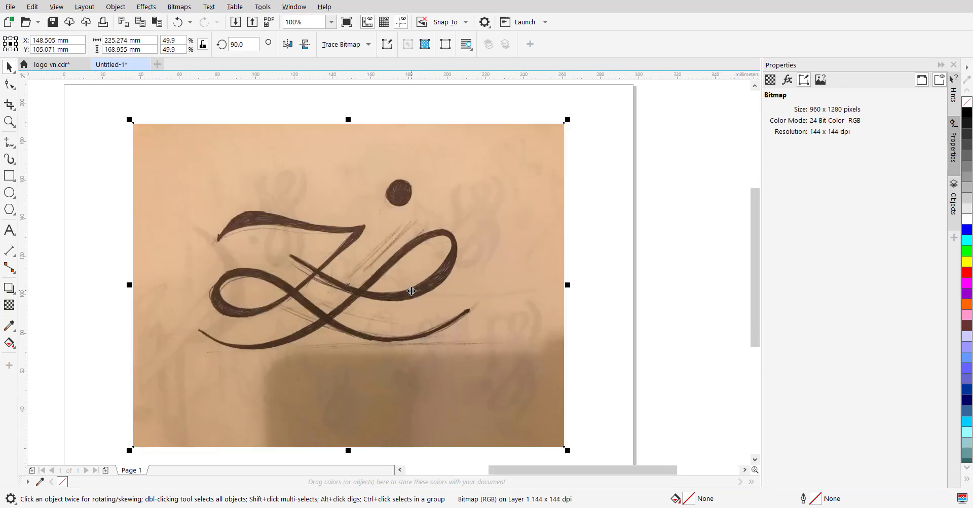
{"action": "left_click", "coordinate": [640, 287]}
Draw a circle about 13.5 mm in diameter and position it over the sketched dot above the lettering.
{"action": "scroll", "coordinate": [410, 175], "scroll_direction": "up", "scroll_amount": 1}
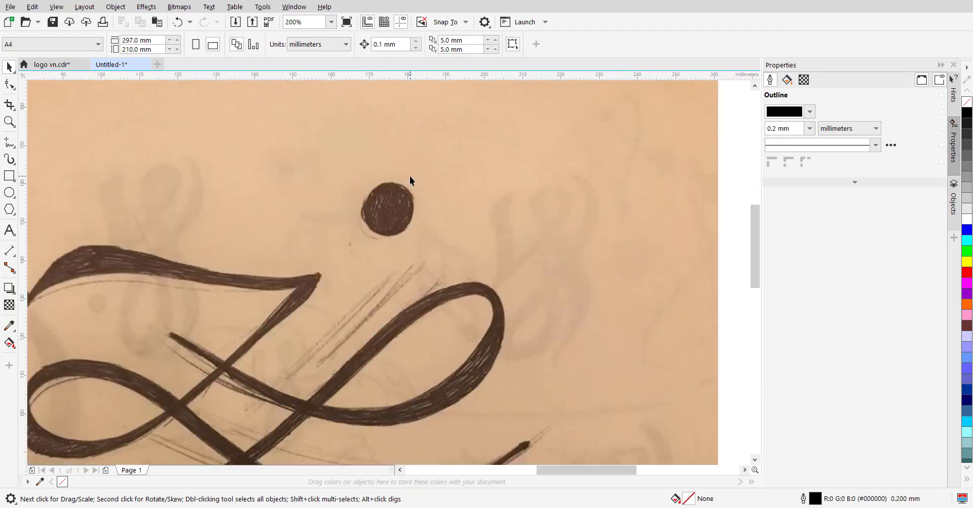
{"action": "left_click", "coordinate": [9, 194]}
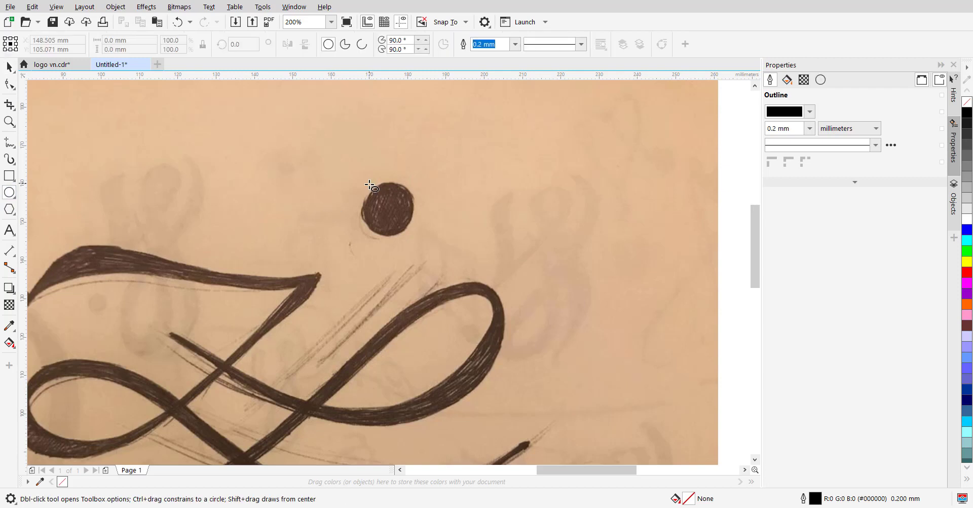
{"action": "left_click_drag", "start_coordinate": [370, 185], "coordinate": [420, 199]}
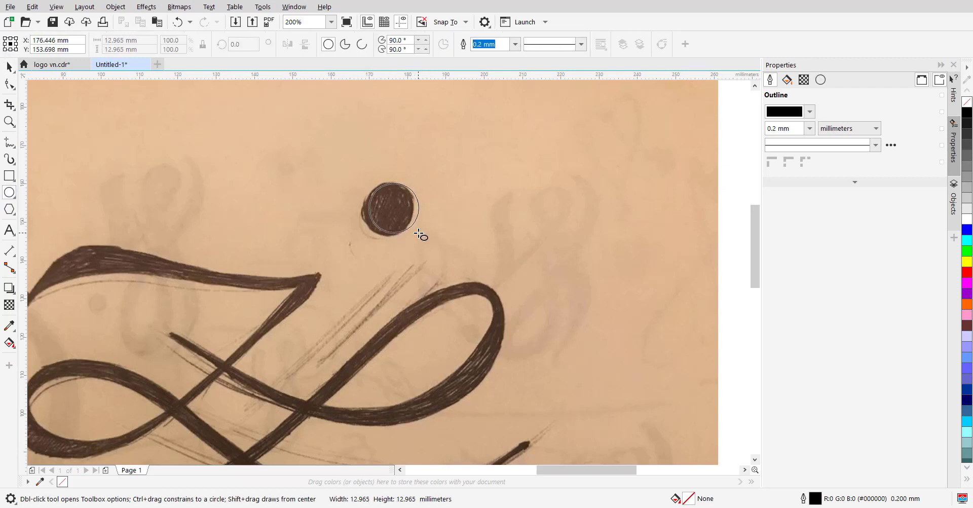
{"action": "left_click_drag", "start_coordinate": [421, 236], "coordinate": [422, 236]}
{"action": "scroll", "coordinate": [393, 215], "scroll_direction": "up", "scroll_amount": 1}
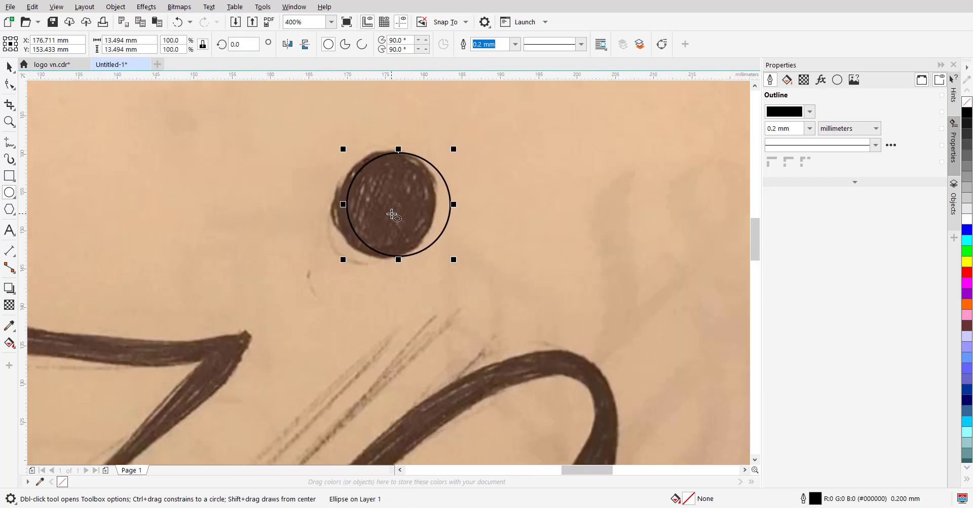
{"action": "left_click", "coordinate": [8, 66]}
{"action": "left_click_drag", "start_coordinate": [394, 202], "coordinate": [386, 203]}
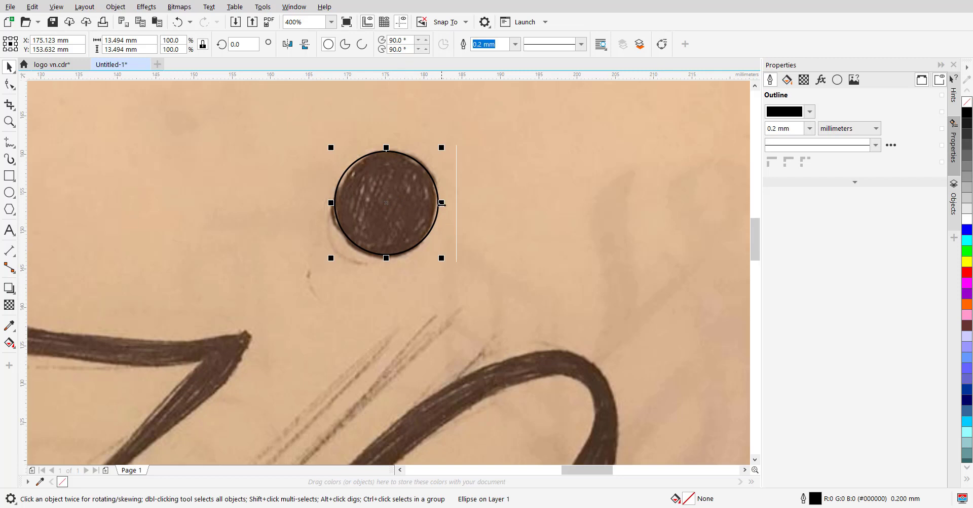
{"action": "scroll", "coordinate": [441, 208], "scroll_direction": "down", "scroll_amount": 2}
{"action": "scroll", "coordinate": [441, 209], "scroll_direction": "down", "scroll_amount": 1}
{"action": "left_click", "coordinate": [609, 276]}
With the Pen tool, trace the upper edge of the top stroke in straight segments from its left tip to its right corner.
{"action": "scroll", "coordinate": [396, 249], "scroll_direction": "up", "scroll_amount": 1}
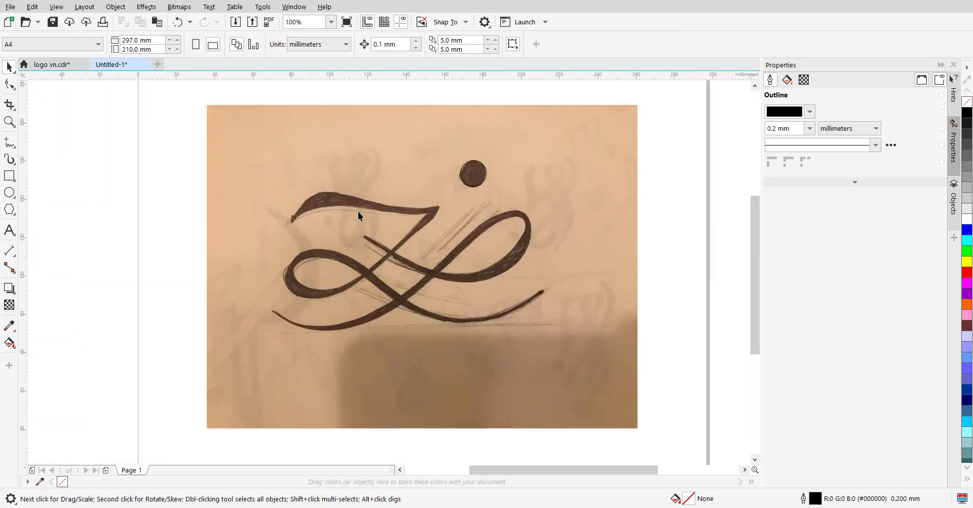
{"action": "scroll", "coordinate": [339, 194], "scroll_direction": "up", "scroll_amount": 1}
{"action": "scroll", "coordinate": [417, 217], "scroll_direction": "up", "scroll_amount": 1}
{"action": "scroll", "coordinate": [363, 215], "scroll_direction": "down", "scroll_amount": 1}
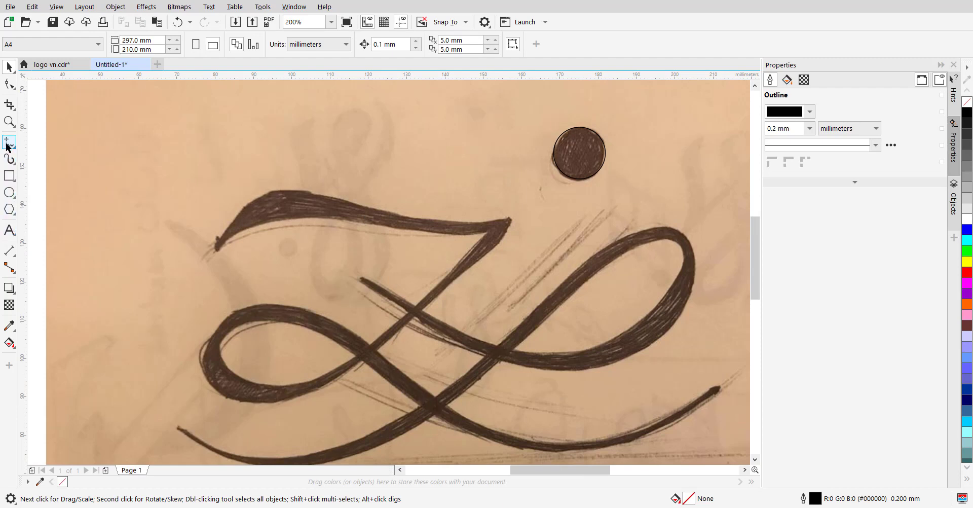
{"action": "left_click", "coordinate": [7, 145]}
{"action": "left_click", "coordinate": [42, 182]}
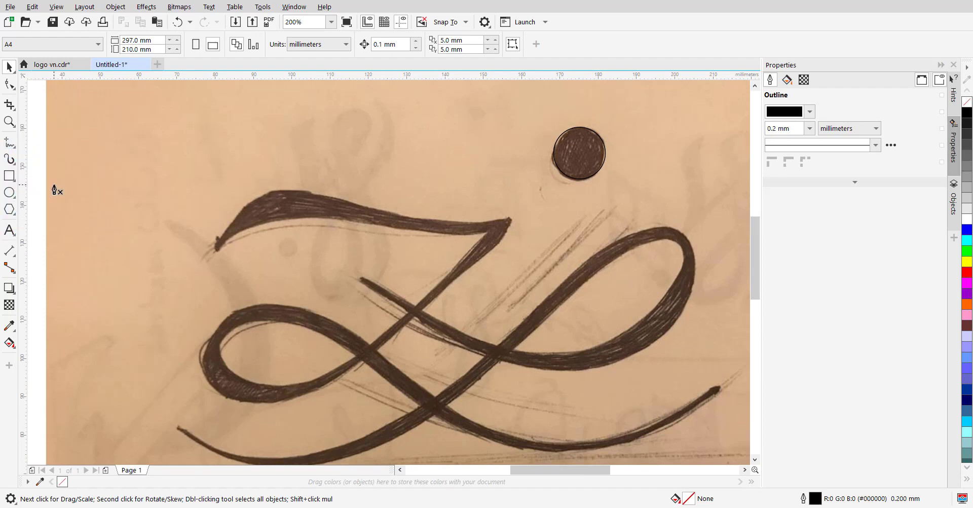
{"action": "scroll", "coordinate": [239, 248], "scroll_direction": "up", "scroll_amount": 1}
{"action": "scroll", "coordinate": [191, 287], "scroll_direction": "down", "scroll_amount": 1}
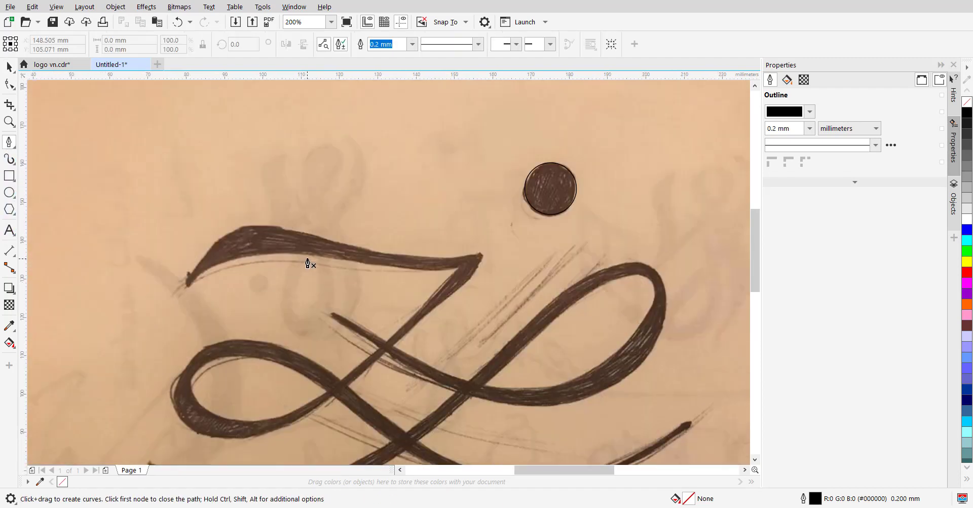
{"action": "scroll", "coordinate": [195, 288], "scroll_direction": "up", "scroll_amount": 1}
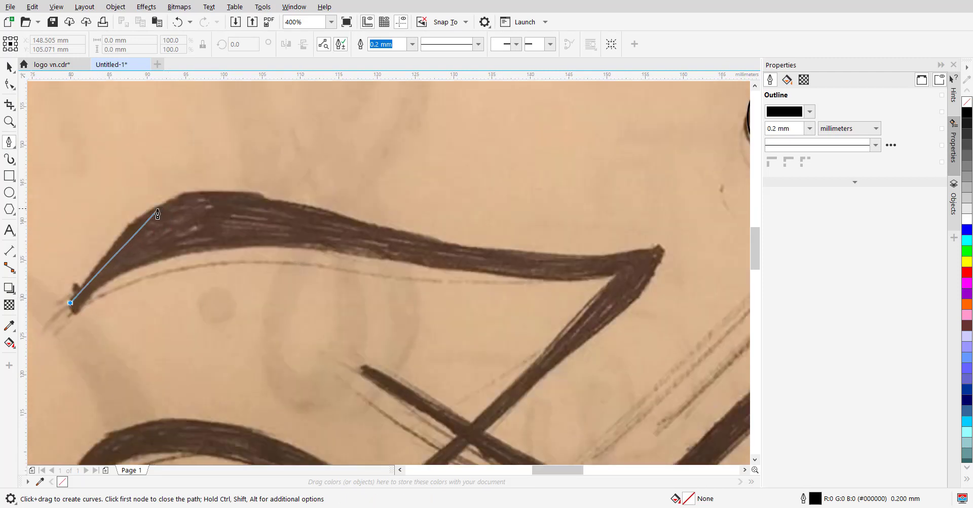
{"action": "left_click", "coordinate": [141, 219]}
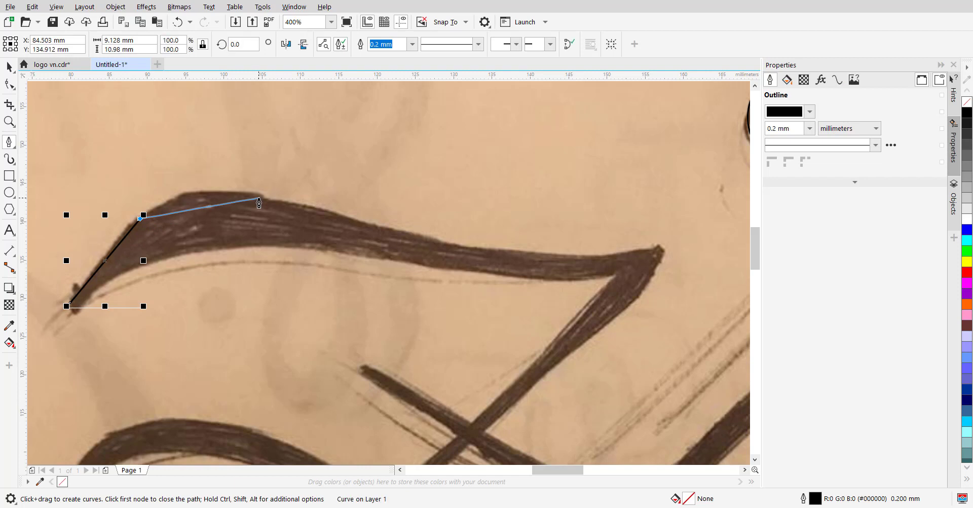
{"action": "left_click", "coordinate": [259, 197]}
{"action": "left_click", "coordinate": [438, 239]}
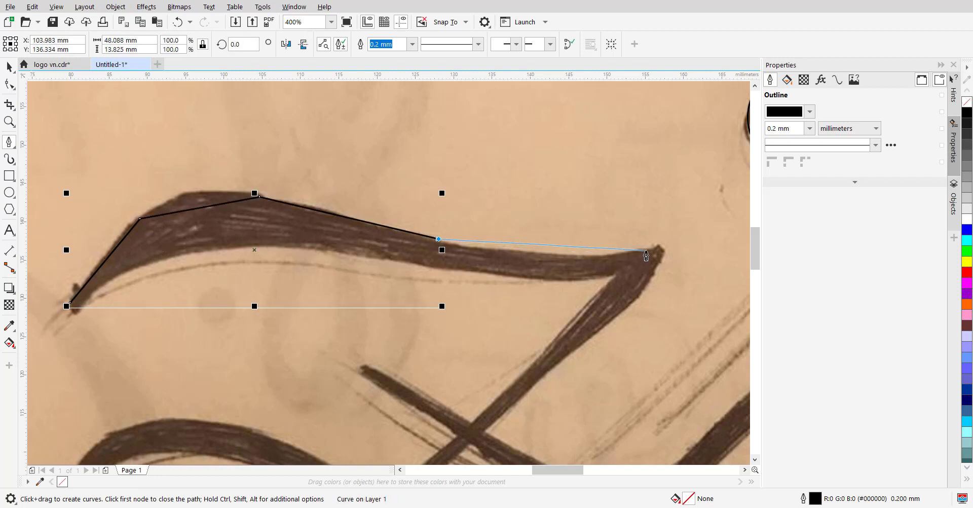
{"action": "left_click", "coordinate": [656, 247]}
{"action": "left_click", "coordinate": [666, 252]}
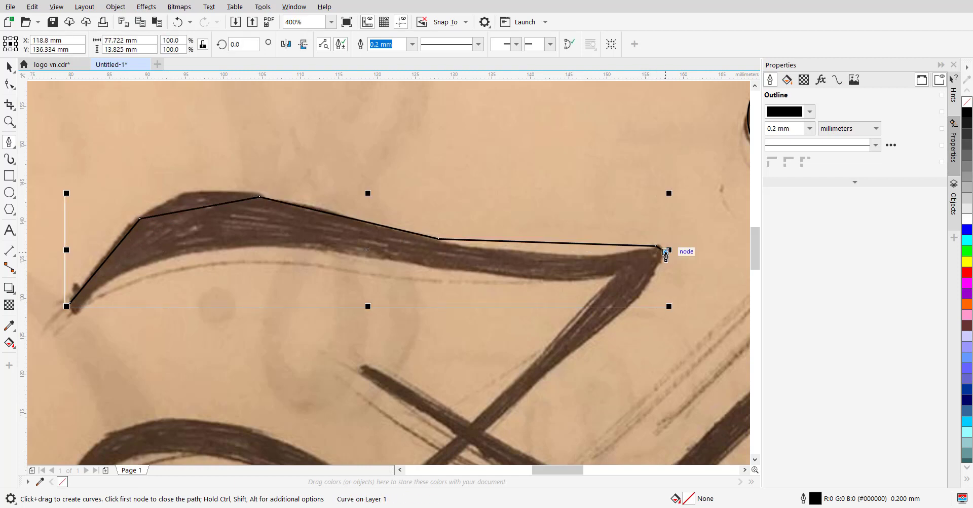
Continue the outline down the outer edge of the diagonal stroke to its crossing with the short stroke.
{"action": "scroll", "coordinate": [661, 253], "scroll_direction": "down", "scroll_amount": 1}
{"action": "scroll", "coordinate": [666, 359], "scroll_direction": "up", "scroll_amount": 1}
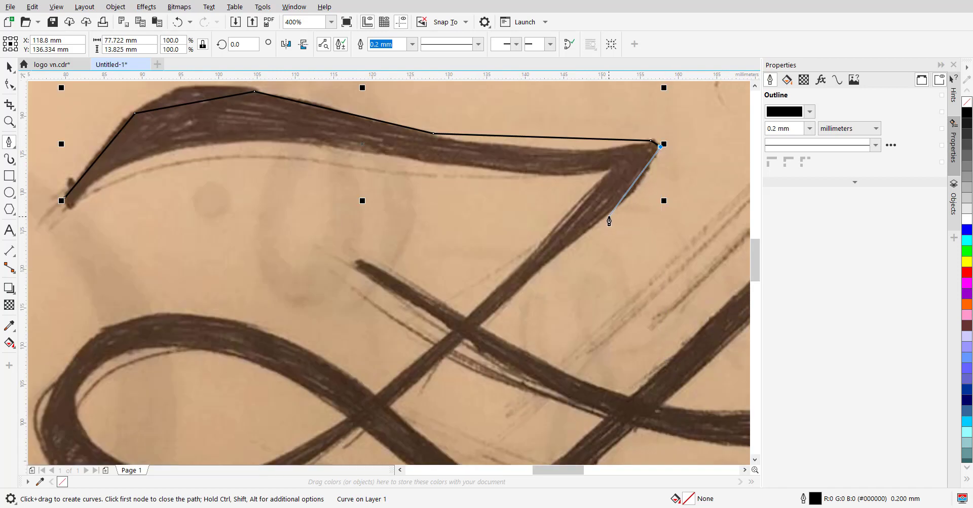
{"action": "left_click", "coordinate": [609, 216]}
{"action": "left_click", "coordinate": [479, 326]}
{"action": "left_click_drag", "start_coordinate": [480, 327], "coordinate": [285, 266]}
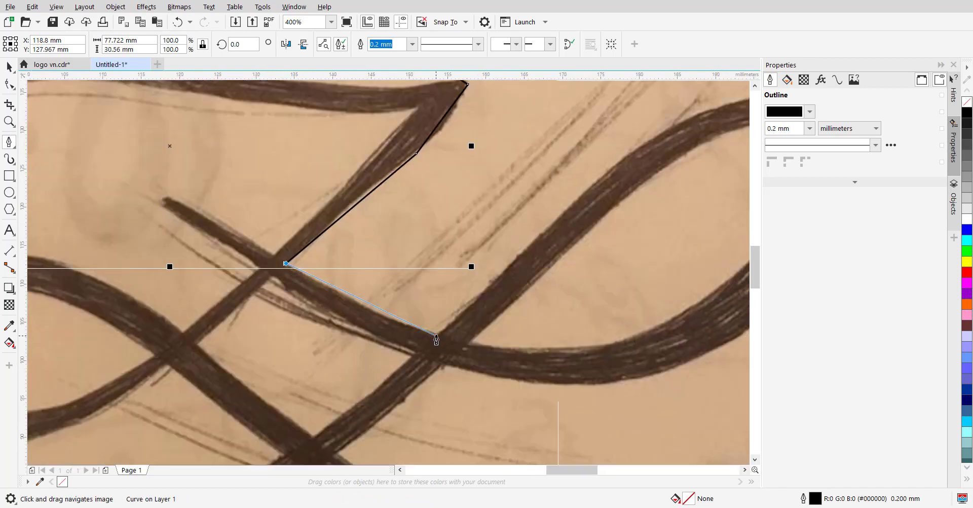
Extend the outline to the right loop's crossing and around the loop's outer edge in straight segments.
{"action": "left_click", "coordinate": [435, 335]}
{"action": "left_click_drag", "start_coordinate": [435, 336], "coordinate": [266, 429]}
{"action": "left_click", "coordinate": [397, 299]}
{"action": "left_click", "coordinate": [549, 205]}
{"action": "left_click", "coordinate": [635, 206]}
{"action": "left_click", "coordinate": [656, 318]}
{"action": "left_click", "coordinate": [504, 316]}
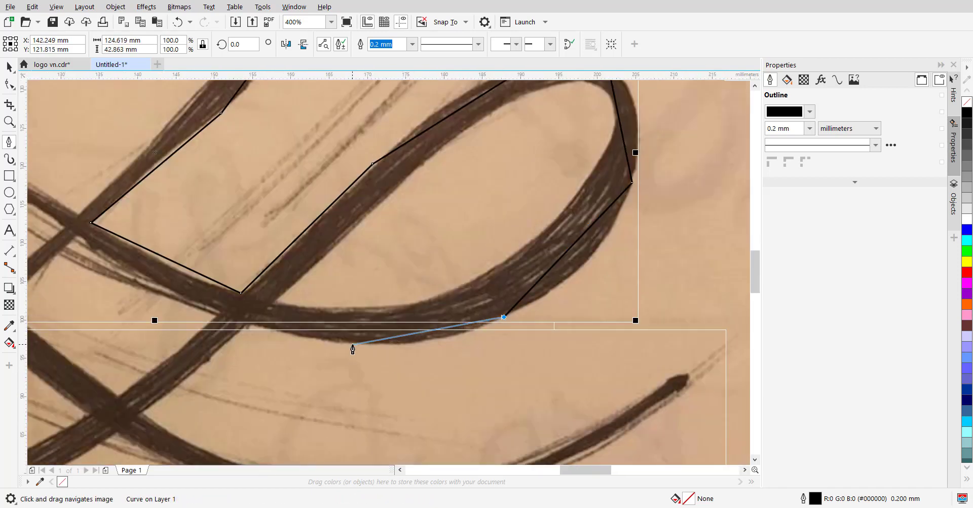
{"action": "left_click", "coordinate": [352, 344]}
{"action": "left_click", "coordinate": [248, 325]}
Trace down to the central lower crossing and along the upper edge of the lower-right tail to its tip.
{"action": "left_click_drag", "start_coordinate": [248, 325], "coordinate": [425, 200]}
{"action": "left_click", "coordinate": [321, 289]}
{"action": "left_click_drag", "start_coordinate": [320, 289], "coordinate": [182, 268]}
{"action": "left_click", "coordinate": [365, 337]}
{"action": "left_click", "coordinate": [590, 305]}
{"action": "scroll", "coordinate": [590, 307], "scroll_direction": "right", "scroll_amount": 3}
{"action": "left_click", "coordinate": [713, 232]}
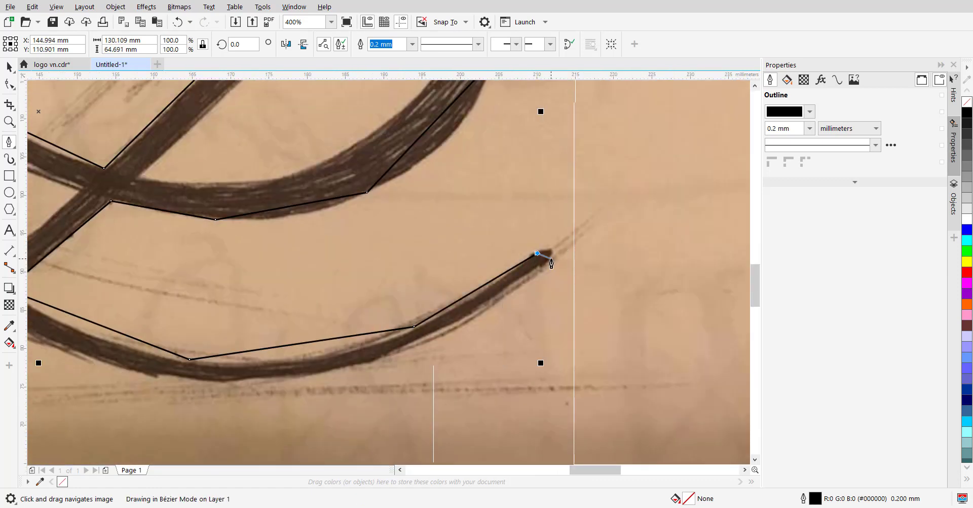
Trace back along the lower edge of the lower-right tail to the underside of the central crossing.
{"action": "left_click", "coordinate": [417, 346]}
{"action": "left_click_drag", "start_coordinate": [417, 345], "coordinate": [584, 329]}
{"action": "left_click", "coordinate": [352, 364]}
{"action": "left_click_drag", "start_coordinate": [352, 364], "coordinate": [538, 394]}
{"action": "left_click", "coordinate": [334, 324]}
{"action": "left_click_drag", "start_coordinate": [334, 323], "coordinate": [477, 257]}
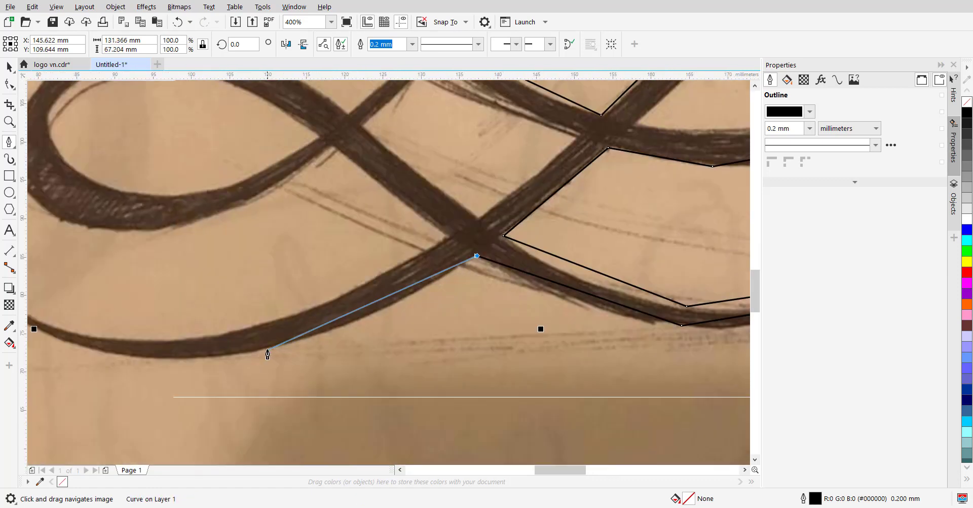
Trace the underside of the lower-left tail, round its tip and return along its upper edge.
{"action": "left_click", "coordinate": [267, 350]}
{"action": "left_click", "coordinate": [271, 373]}
{"action": "left_click_drag", "start_coordinate": [163, 312], "coordinate": [176, 314]}
{"action": "left_click", "coordinate": [460, 354]}
{"action": "left_click_drag", "start_coordinate": [460, 353], "coordinate": [367, 434]}
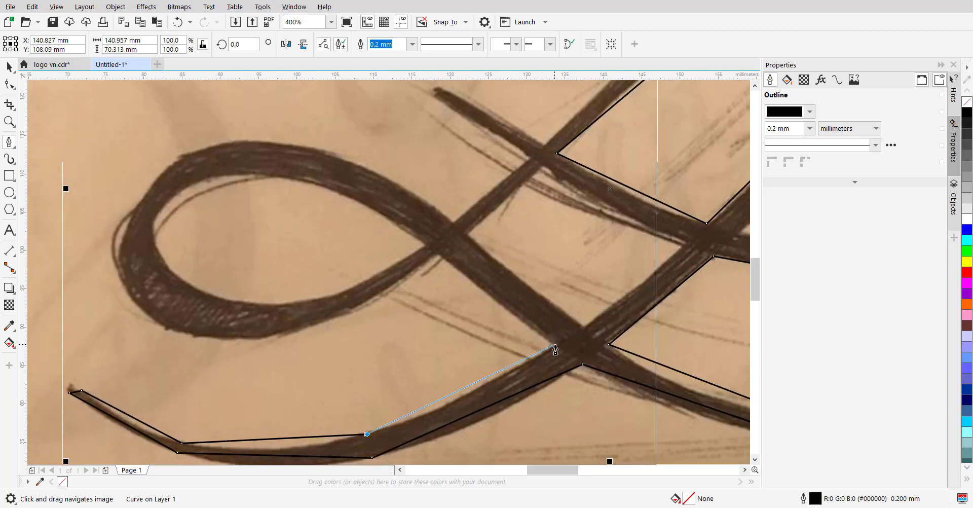
Extend the outline from the central crossing around the outer edge of the left loop to the loop's upper crossing corner.
{"action": "left_click", "coordinate": [555, 345]}
{"action": "left_click", "coordinate": [438, 256]}
{"action": "left_click", "coordinate": [299, 333]}
{"action": "left_click", "coordinate": [132, 206]}
{"action": "left_click", "coordinate": [274, 143]}
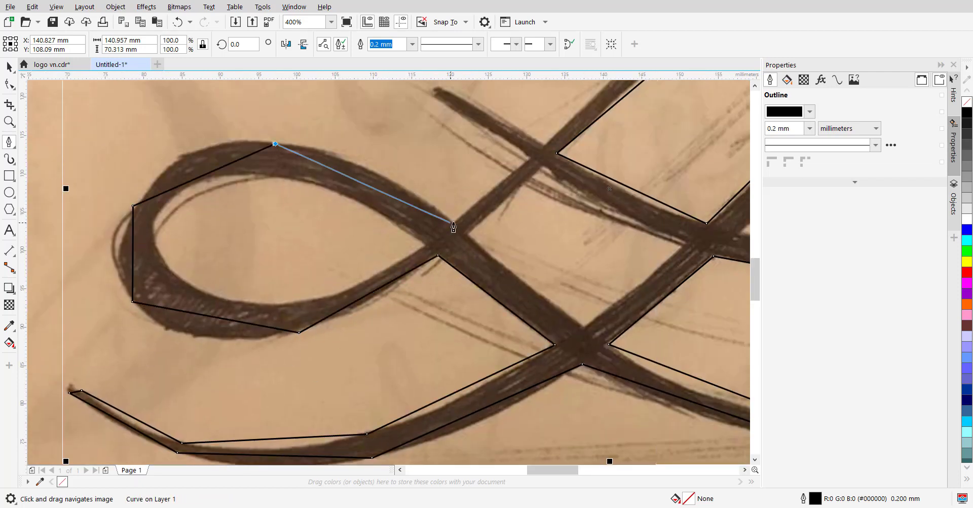
{"action": "left_click", "coordinate": [452, 223]}
Trace around the short middle stroke and the underside of the top stroke, closing the outline at its starting node.
{"action": "scroll", "coordinate": [456, 217], "scroll_direction": "up", "scroll_amount": 3}
{"action": "left_click", "coordinate": [528, 159]}
{"action": "left_click", "coordinate": [544, 271]}
{"action": "scroll", "coordinate": [545, 274], "scroll_direction": "up", "scroll_amount": 2}
{"action": "scroll", "coordinate": [545, 274], "scroll_direction": "right", "scroll_amount": 1}
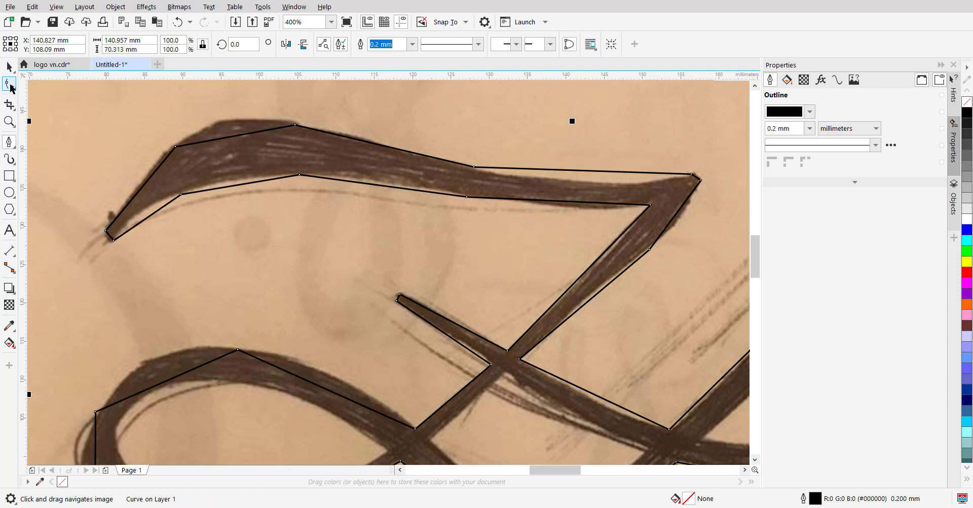
With the Shape tool, convert the top stroke's first upper-left segment to a curve and bend it to the sketch edge.
{"action": "left_click", "coordinate": [10, 85]}
{"action": "scroll", "coordinate": [228, 210], "scroll_direction": "up", "scroll_amount": 1}
{"action": "scroll", "coordinate": [228, 209], "scroll_direction": "left", "scroll_amount": 1}
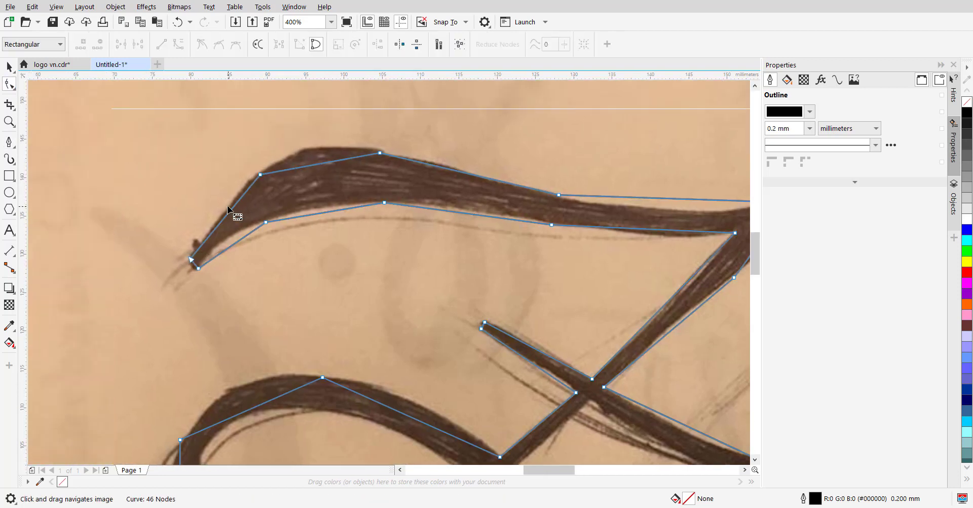
{"action": "scroll", "coordinate": [229, 210], "scroll_direction": "up", "scroll_amount": 1}
{"action": "scroll", "coordinate": [228, 210], "scroll_direction": "down", "scroll_amount": 1}
{"action": "left_click", "coordinate": [202, 204]}
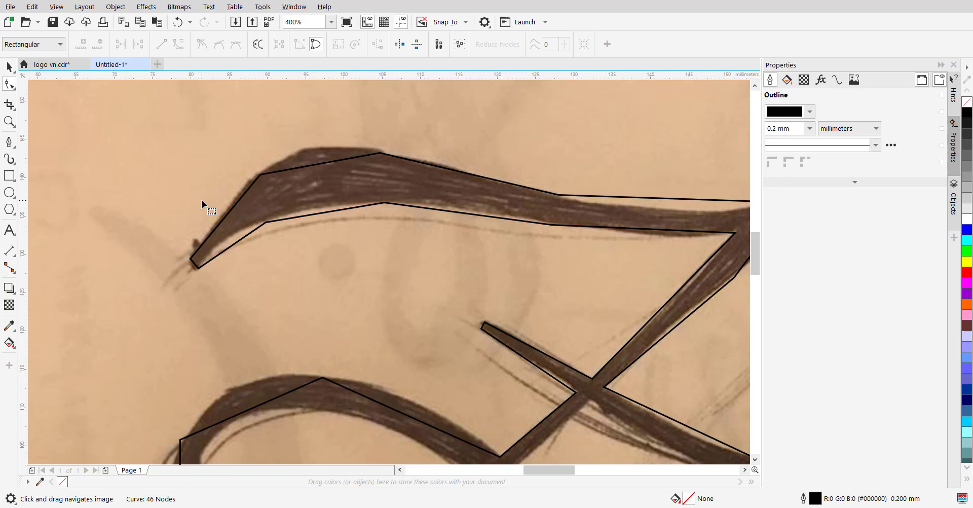
{"action": "left_click", "coordinate": [239, 240]}
{"action": "scroll", "coordinate": [227, 228], "scroll_direction": "up", "scroll_amount": 1}
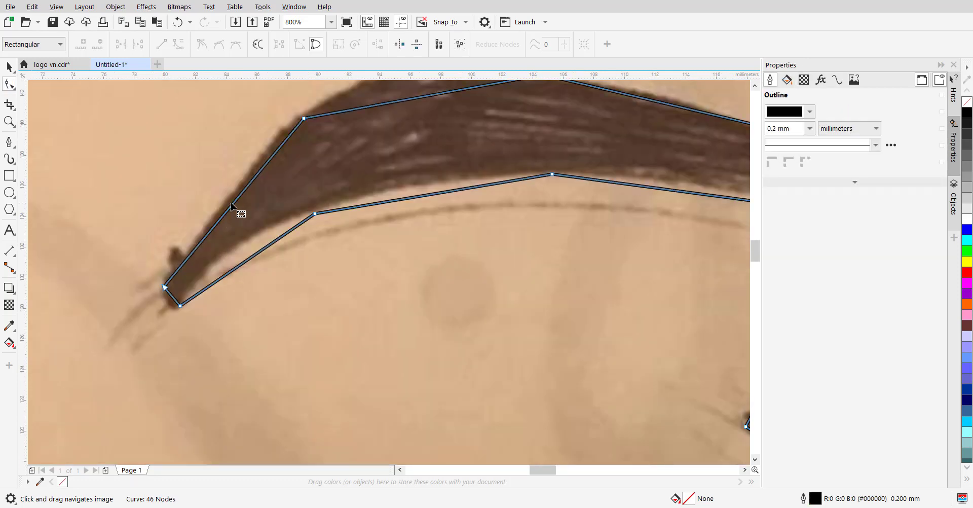
{"action": "right_click", "coordinate": [231, 204]}
{"action": "left_click", "coordinate": [295, 283]}
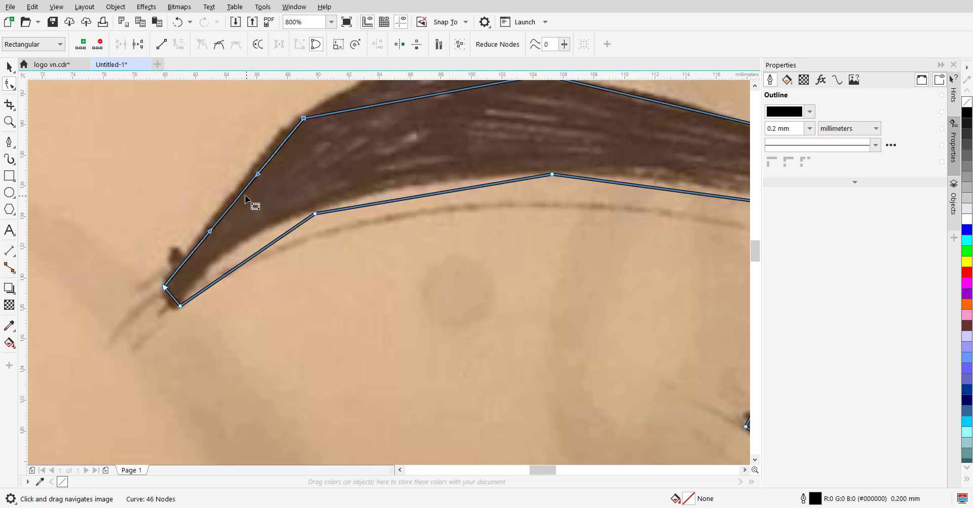
{"action": "mouse_move", "coordinate": [241, 190]}
{"action": "left_mouse_down"}
{"action": "mouse_move", "coordinate": [244, 176]}
{"action": "mouse_move", "coordinate": [238, 184]}
{"action": "left_mouse_up"}
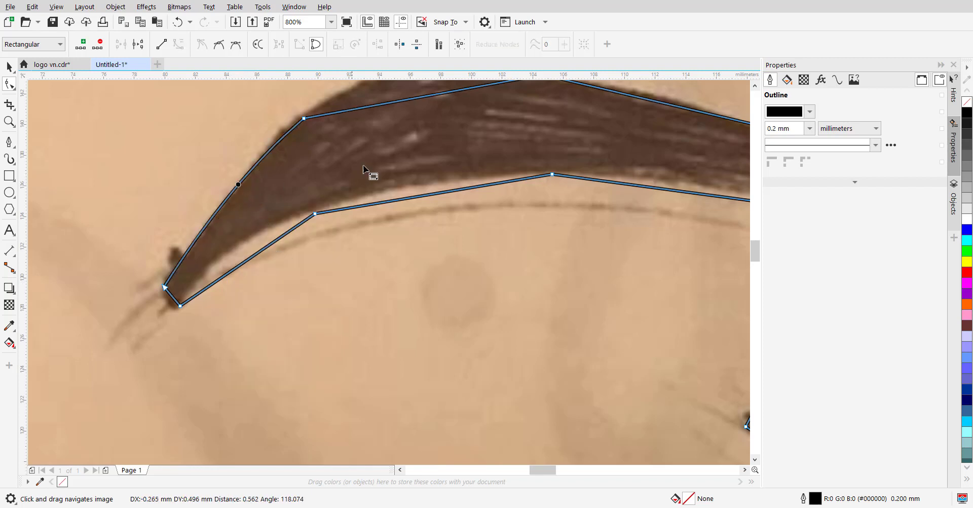
Convert the top stroke's next upper-edge segment to a curve, bend it over the crest, and smooth the node where it starts.
{"action": "left_click_drag", "start_coordinate": [360, 163], "coordinate": [325, 263]}
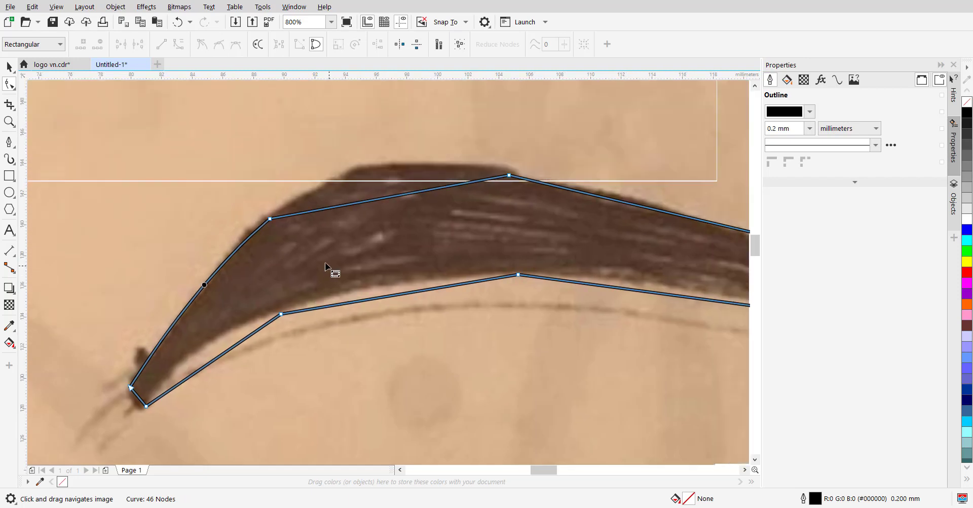
{"action": "right_click", "coordinate": [350, 205]}
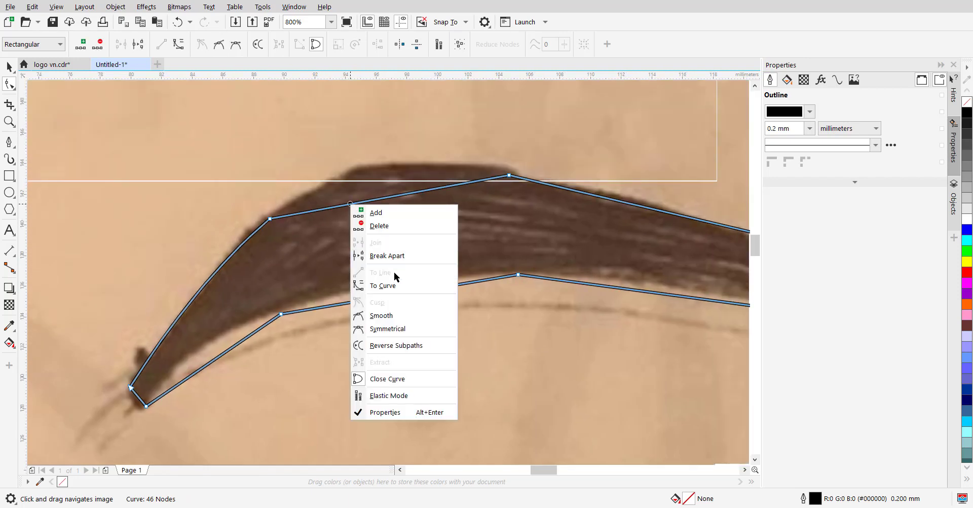
{"action": "left_click", "coordinate": [383, 286]}
{"action": "left_click_drag", "start_coordinate": [375, 200], "coordinate": [366, 171]}
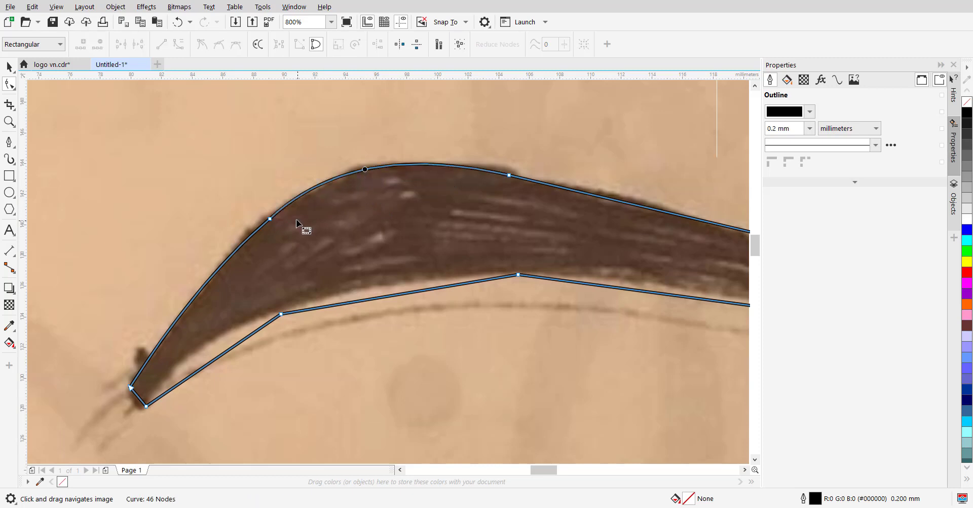
{"action": "right_click", "coordinate": [268, 218]}
{"action": "left_click", "coordinate": [318, 329]}
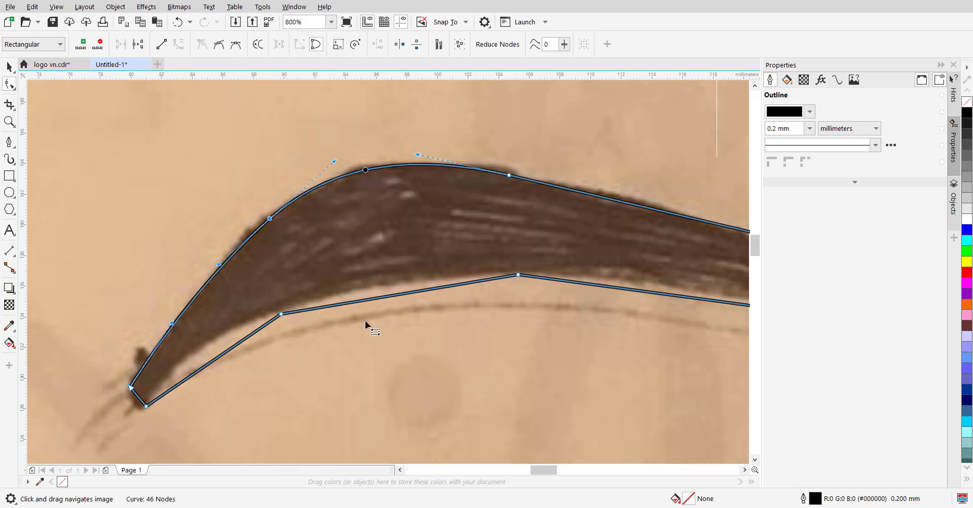
Convert the long upper-edge segment beyond the top stroke's crest to a curve, fit it to the sketch, and smooth its starting node.
{"action": "left_click_drag", "start_coordinate": [455, 299], "coordinate": [260, 318]}
{"action": "left_click_drag", "start_coordinate": [351, 235], "coordinate": [343, 247]}
{"action": "scroll", "coordinate": [424, 261], "scroll_direction": "up", "scroll_amount": 1}
{"action": "scroll", "coordinate": [383, 285], "scroll_direction": "right", "scroll_amount": 3}
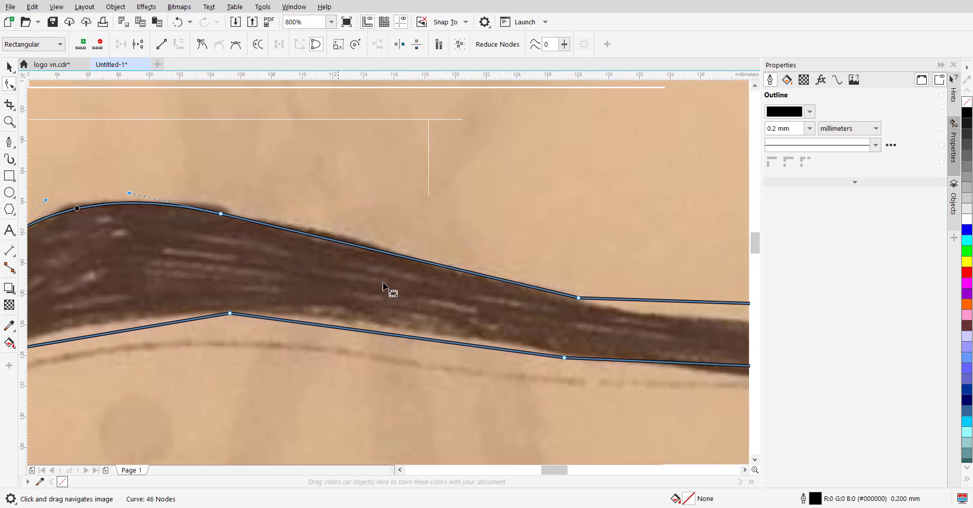
{"action": "right_click", "coordinate": [323, 238]}
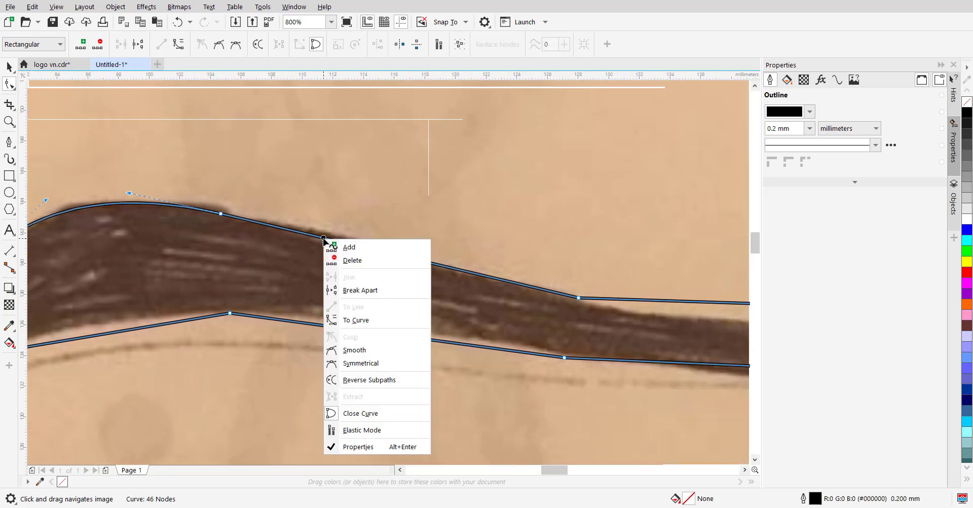
{"action": "left_click", "coordinate": [379, 320]}
{"action": "left_click_drag", "start_coordinate": [461, 273], "coordinate": [461, 275]}
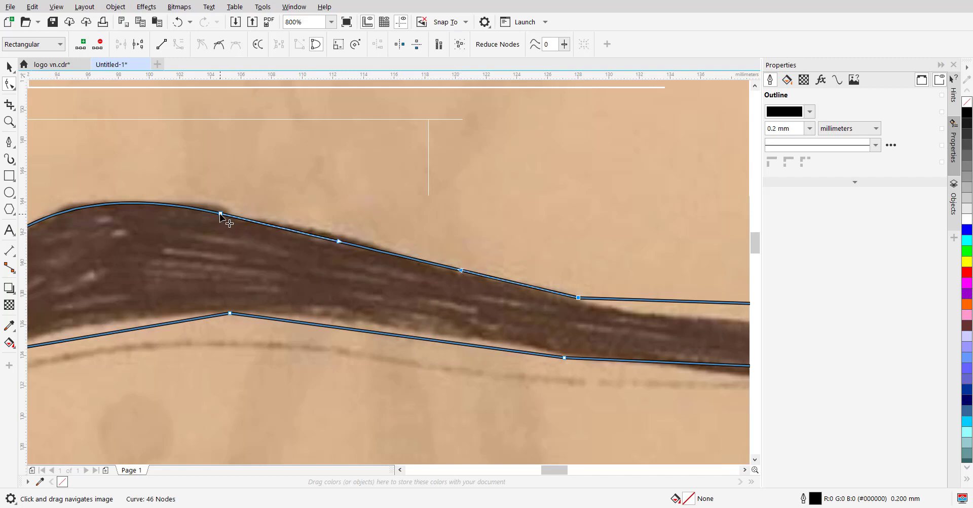
{"action": "right_click", "coordinate": [220, 214]}
{"action": "left_click", "coordinate": [262, 326]}
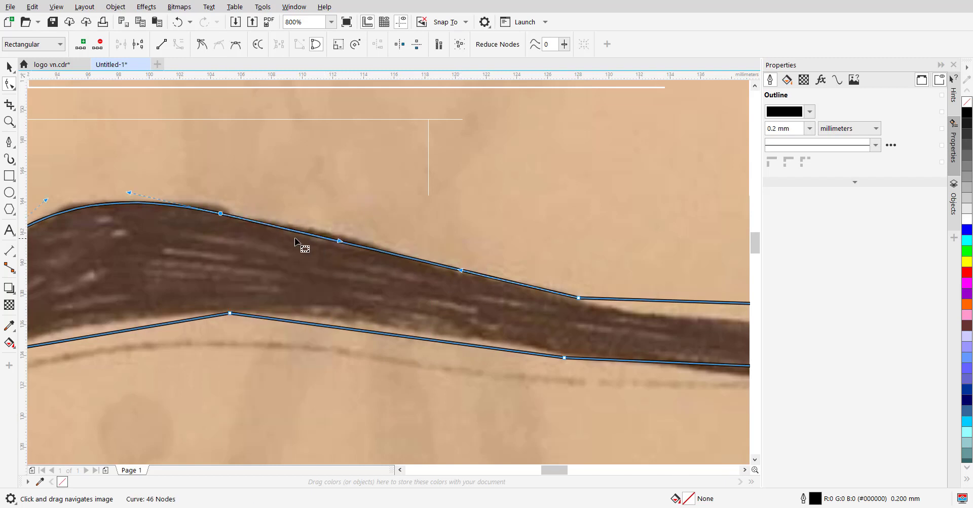
Bend the following upper-edge segment of the top stroke onto the sketch and smooth the node joining it to the previous one.
{"action": "left_click_drag", "start_coordinate": [702, 309], "coordinate": [352, 278]}
{"action": "left_click_drag", "start_coordinate": [520, 278], "coordinate": [511, 298]}
{"action": "right_click", "coordinate": [228, 267]}
{"action": "left_click", "coordinate": [265, 378]}
Convert the outline segment at the top stroke's right-hand end to a curve and bend it outward to the sketch edge.
{"action": "left_click_drag", "start_coordinate": [700, 345], "coordinate": [505, 321]}
{"action": "scroll", "coordinate": [479, 263], "scroll_direction": "up", "scroll_amount": 1}
{"action": "left_click", "coordinate": [453, 226]}
{"action": "left_click_drag", "start_coordinate": [476, 241], "coordinate": [500, 228]}
{"action": "scroll", "coordinate": [500, 229], "scroll_direction": "down", "scroll_amount": 1}
Curve the outer segment where the top stroke turns down into the diagonal, fit it to the sketch, and smooth its node.
{"action": "right_click", "coordinate": [469, 245]}
{"action": "left_click", "coordinate": [507, 326]}
{"action": "scroll", "coordinate": [492, 251], "scroll_direction": "up", "scroll_amount": 1}
{"action": "right_click", "coordinate": [524, 130]}
{"action": "left_click_drag", "start_coordinate": [440, 245], "coordinate": [453, 261]}
{"action": "left_click", "coordinate": [563, 243]}
Convert the diagonal's lower-right edge to a curve, smooth its upper node, and fine-tune the outer bend above it.
{"action": "scroll", "coordinate": [512, 274], "scroll_direction": "down", "scroll_amount": 1}
{"action": "right_click", "coordinate": [443, 277]}
{"action": "left_click", "coordinate": [482, 358]}
{"action": "right_click", "coordinate": [542, 193]}
{"action": "left_click", "coordinate": [580, 306]}
{"action": "left_click_drag", "start_coordinate": [591, 151], "coordinate": [594, 153]}
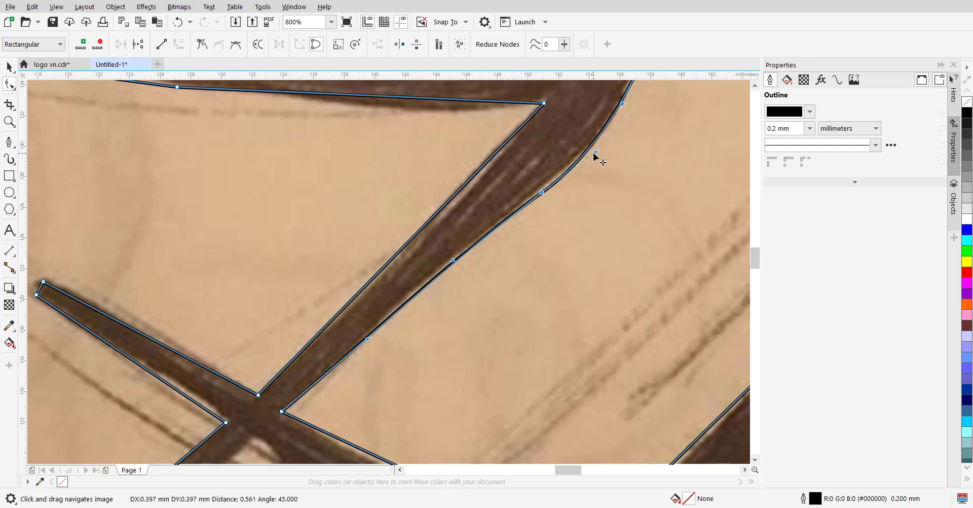
Convert the segment running from the upper crossing to the right crossing into a curve and bend it slightly to the sketch.
{"action": "left_click_drag", "start_coordinate": [488, 385], "coordinate": [420, 205]}
{"action": "right_click", "coordinate": [404, 322]}
{"action": "left_click", "coordinate": [443, 404]}
{"action": "left_click_drag", "start_coordinate": [370, 305], "coordinate": [370, 310]}
Convert the right loop's rising outer edge above the right crossing to a curve and nudge it onto the sketch edge.
{"action": "scroll", "coordinate": [370, 310], "scroll_direction": "down", "scroll_amount": 1}
{"action": "scroll", "coordinate": [197, 366], "scroll_direction": "up", "scroll_amount": 1}
{"action": "right_click", "coordinate": [293, 306]}
{"action": "left_click", "coordinate": [332, 388]}
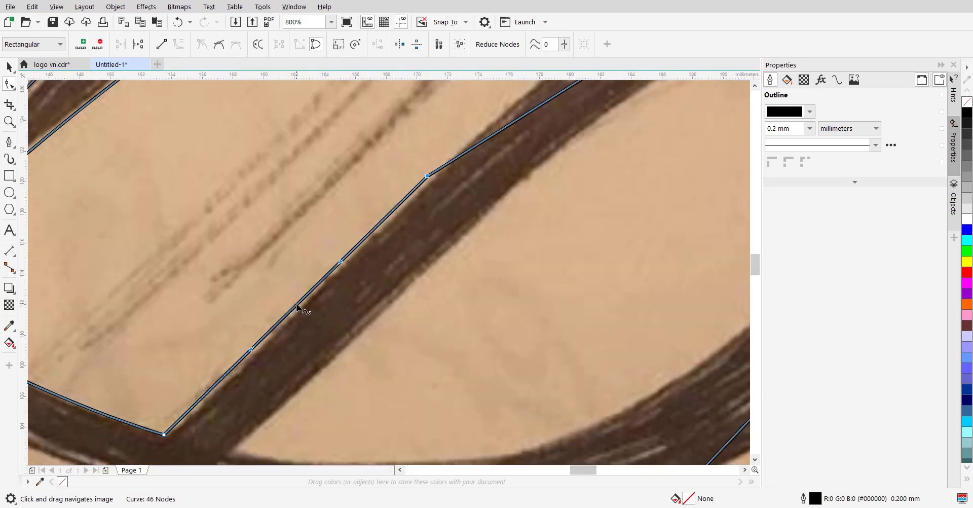
{"action": "left_click_drag", "start_coordinate": [299, 304], "coordinate": [302, 306]}
Curve the right loop's next upper-left segment, bend it outward to the sketch edge, and smooth the node where it begins.
{"action": "scroll", "coordinate": [355, 283], "scroll_direction": "down", "scroll_amount": 1}
{"action": "right_click", "coordinate": [323, 290]}
{"action": "left_click", "coordinate": [348, 374]}
{"action": "scroll", "coordinate": [308, 341], "scroll_direction": "up", "scroll_amount": 1}
{"action": "left_click_drag", "start_coordinate": [328, 240], "coordinate": [317, 219]}
{"action": "right_click", "coordinate": [148, 354]}
{"action": "left_click", "coordinate": [179, 249]}
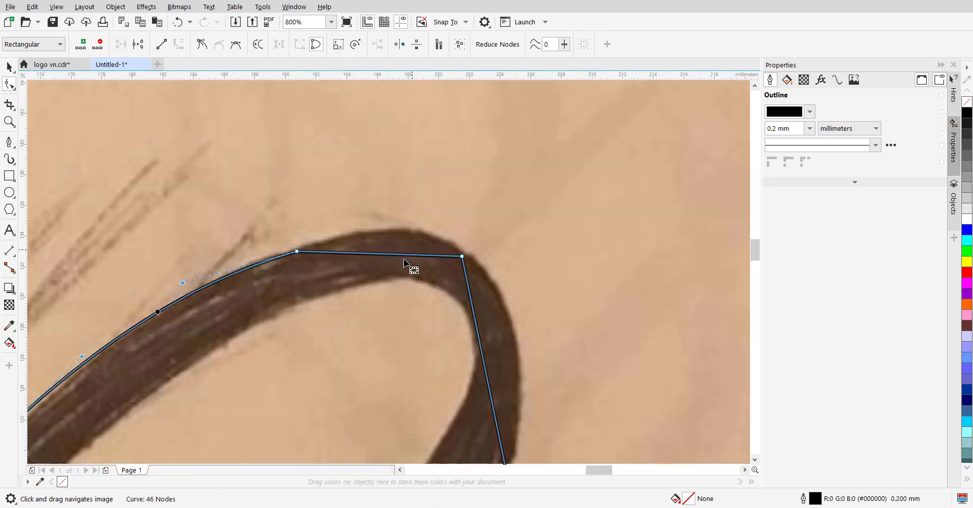
Convert the right loop's top and outer right segments to curves, bend them to the sketch, and smooth the node between them.
{"action": "right_click", "coordinate": [378, 254]}
{"action": "left_click", "coordinate": [405, 335]}
{"action": "left_click_drag", "start_coordinate": [393, 255], "coordinate": [393, 233]}
{"action": "scroll", "coordinate": [351, 266], "scroll_direction": "down", "scroll_amount": 1}
{"action": "right_click", "coordinate": [419, 329]}
{"action": "left_click", "coordinate": [453, 195]}
{"action": "scroll", "coordinate": [446, 340], "scroll_direction": "up", "scroll_amount": 1}
{"action": "left_click_drag", "start_coordinate": [394, 308], "coordinate": [425, 300]}
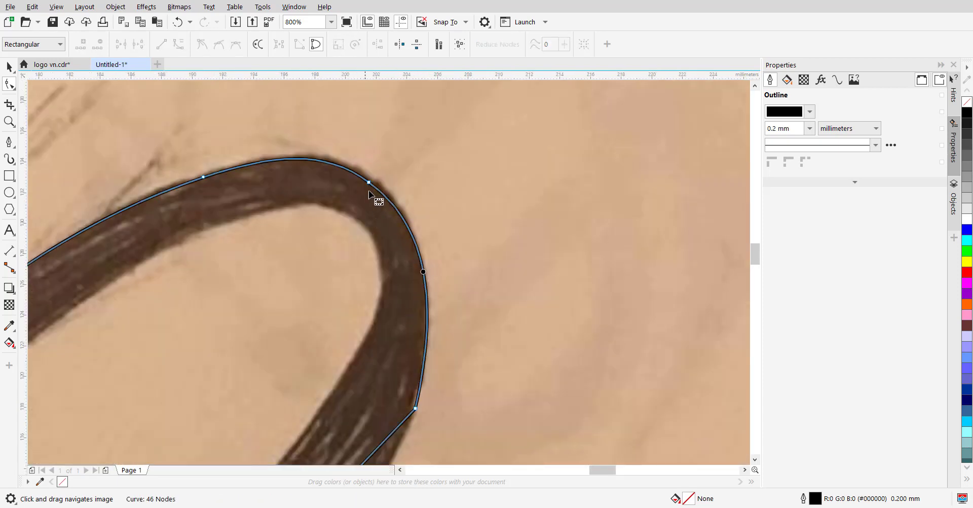
{"action": "right_click", "coordinate": [368, 185]}
{"action": "left_click", "coordinate": [399, 296]}
Convert the right loop's lower-right outer segment to a curve, bend it to the sketch edge, and smooth its upper node.
{"action": "scroll", "coordinate": [369, 184], "scroll_direction": "up", "scroll_amount": 1}
{"action": "scroll", "coordinate": [438, 325], "scroll_direction": "up", "scroll_amount": 2}
{"action": "right_click", "coordinate": [393, 248]}
{"action": "left_click", "coordinate": [423, 330]}
{"action": "left_click_drag", "start_coordinate": [395, 257], "coordinate": [424, 279]}
{"action": "right_click", "coordinate": [510, 131]}
{"action": "left_click", "coordinate": [545, 241]}
Convert the right loop's underside segments back to the right crossing into curves, bending the longer one to the sketch edge.
{"action": "scroll", "coordinate": [554, 239], "scroll_direction": "down", "scroll_amount": 2}
{"action": "right_click", "coordinate": [466, 238]}
{"action": "left_click", "coordinate": [502, 347]}
{"action": "left_click_drag", "start_coordinate": [322, 265], "coordinate": [299, 302]}
{"action": "scroll", "coordinate": [503, 348], "scroll_direction": "down", "scroll_amount": 1}
{"action": "scroll", "coordinate": [269, 325], "scroll_direction": "up", "scroll_amount": 1}
{"action": "right_click", "coordinate": [308, 299]}
{"action": "left_click", "coordinate": [338, 380]}
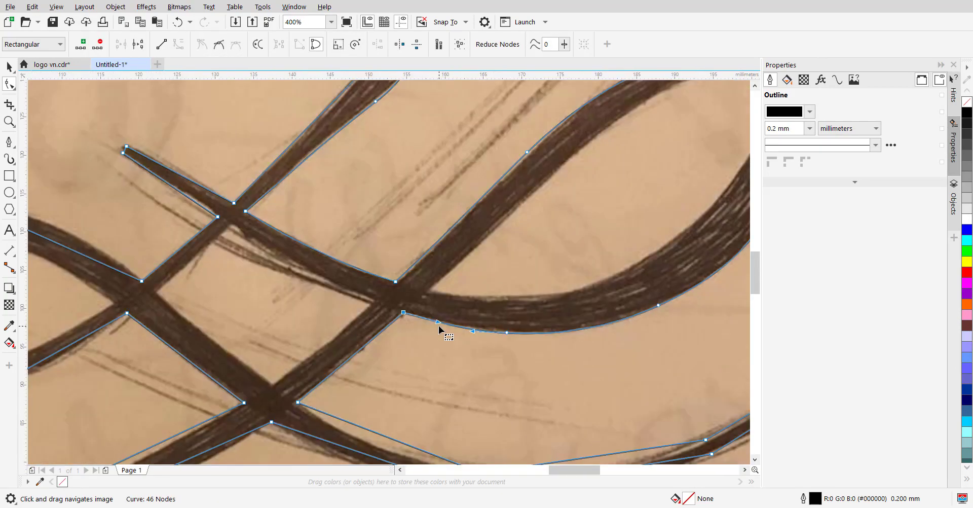
Convert the diagonal's lower edge between the right crossing and the bottom crossing to a curve.
{"action": "scroll", "coordinate": [350, 378], "scroll_direction": "up", "scroll_amount": 2}
{"action": "right_click", "coordinate": [366, 291]}
{"action": "left_click", "coordinate": [398, 372]}
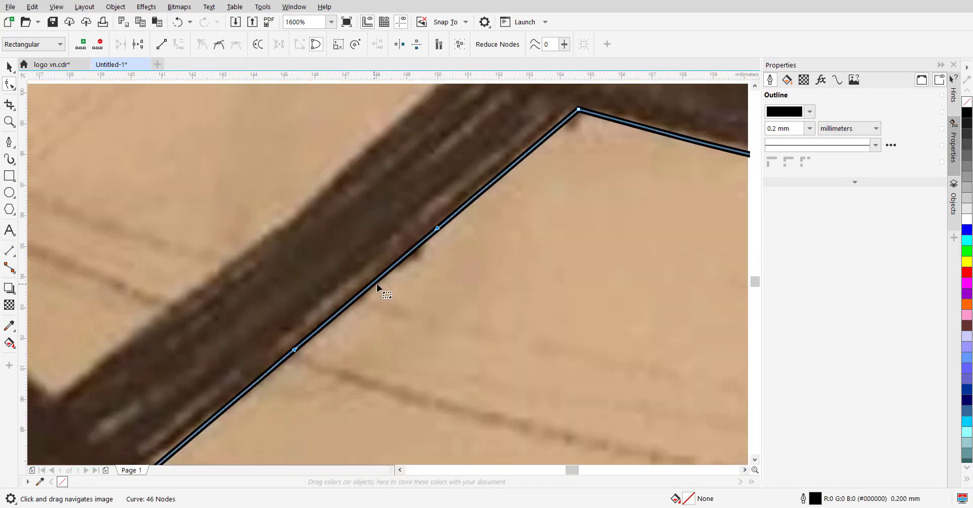
Convert the lower-right tail's first upper-edge and lower-edge segments after the bottom crossing to curves and bend them to the sketch.
{"action": "scroll", "coordinate": [352, 278], "scroll_direction": "down", "scroll_amount": 3}
{"action": "scroll", "coordinate": [374, 336], "scroll_direction": "up", "scroll_amount": 2}
{"action": "right_click", "coordinate": [348, 261]}
{"action": "left_click", "coordinate": [380, 341]}
{"action": "left_click_drag", "start_coordinate": [344, 264], "coordinate": [313, 320]}
{"action": "right_click", "coordinate": [296, 293]}
{"action": "left_click", "coordinate": [336, 373]}
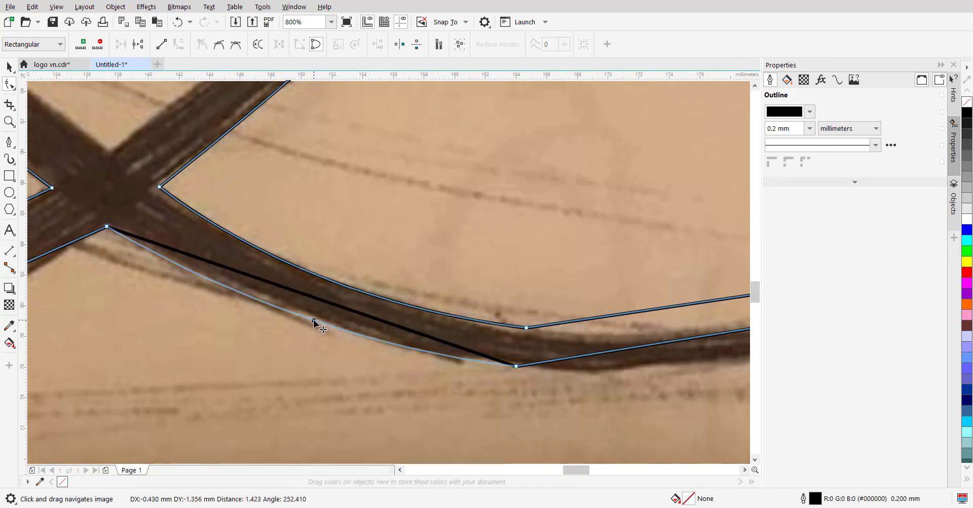
Curve the middle upper-edge segment of the lower-right tail, bend it down to the sketch, and smooth its starting node.
{"action": "left_click_drag", "start_coordinate": [679, 315], "coordinate": [283, 286]}
{"action": "right_click", "coordinate": [345, 268]}
{"action": "left_click", "coordinate": [375, 350]}
{"action": "left_click_drag", "start_coordinate": [348, 268], "coordinate": [358, 331]}
{"action": "right_click", "coordinate": [130, 299]}
{"action": "left_click", "coordinate": [161, 192]}
Convert the middle lower-edge segment of the lower-right tail to a curve and smooth the node where it starts.
{"action": "right_click", "coordinate": [360, 298]}
{"action": "left_click", "coordinate": [394, 162]}
{"action": "right_click", "coordinate": [120, 337]}
{"action": "left_click", "coordinate": [151, 228]}
Convert the last lower-edge segment of the lower-right tail to a curve and smooth the node joining it to the middle segment.
{"action": "left_click_drag", "start_coordinate": [707, 185], "coordinate": [370, 276]}
{"action": "right_click", "coordinate": [355, 272]}
{"action": "left_click", "coordinate": [384, 353]}
{"action": "right_click", "coordinate": [235, 349]}
{"action": "left_click", "coordinate": [270, 244]}
Curve the last upper-edge segment of the lower-right tail, bend it slightly to the sketch, and smooth its joining node.
{"action": "right_click", "coordinate": [348, 246]}
{"action": "left_click", "coordinate": [374, 327]}
{"action": "left_click_drag", "start_coordinate": [349, 246], "coordinate": [358, 254]}
{"action": "right_click", "coordinate": [224, 321]}
{"action": "left_click", "coordinate": [257, 216]}
Round the tip of the lower-right tail by converting its short end segment to a curve and smoothing its corner node.
{"action": "left_click_drag", "start_coordinate": [479, 181], "coordinate": [392, 286]}
{"action": "right_click", "coordinate": [394, 287]}
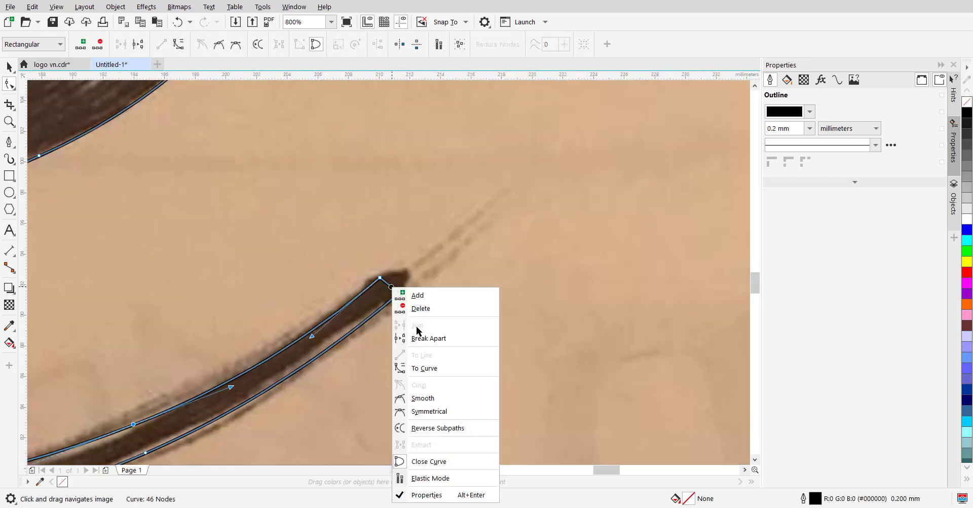
{"action": "left_click", "coordinate": [421, 367]}
{"action": "scroll", "coordinate": [391, 290], "scroll_direction": "up", "scroll_amount": 1}
{"action": "left_click", "coordinate": [406, 376]}
{"action": "right_click", "coordinate": [413, 298]}
{"action": "left_click", "coordinate": [444, 194]}
Convert the lower-left tail's underside segment next to the bottom crossing to a curve and bend it down to the sketch edge.
{"action": "scroll", "coordinate": [475, 288], "scroll_direction": "down", "scroll_amount": 3}
{"action": "scroll", "coordinate": [447, 337], "scroll_direction": "up", "scroll_amount": 1}
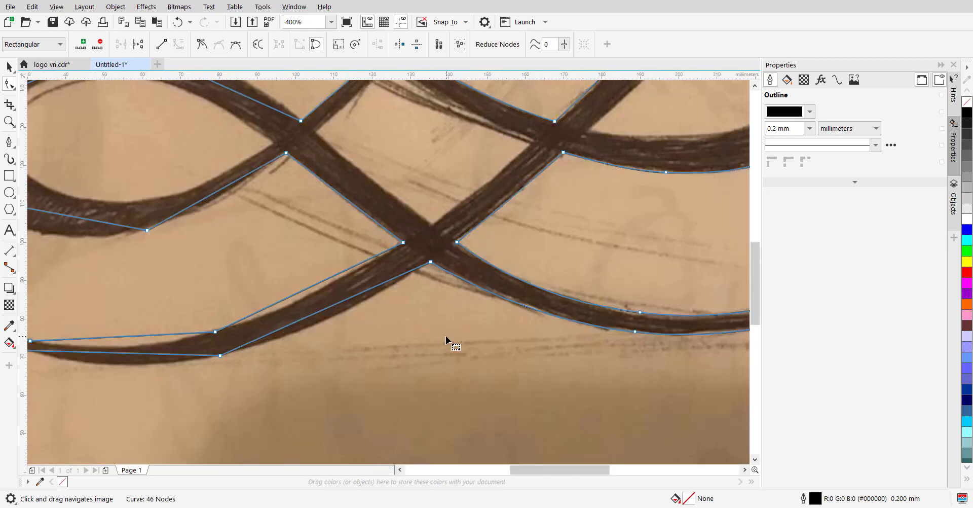
{"action": "scroll", "coordinate": [390, 296], "scroll_direction": "up", "scroll_amount": 1}
{"action": "right_click", "coordinate": [390, 295]}
{"action": "left_click", "coordinate": [421, 161]}
{"action": "left_click_drag", "start_coordinate": [367, 304], "coordinate": [375, 323]}
Curve the next underside segment of the lower-left tail, bend it to the sketch, and smooth the node joining the two segments.
{"action": "right_click", "coordinate": [362, 283]}
{"action": "left_click", "coordinate": [391, 364]}
{"action": "left_click_drag", "start_coordinate": [365, 283], "coordinate": [353, 314]}
{"action": "right_click", "coordinate": [556, 287]}
{"action": "left_click", "coordinate": [588, 400]}
Convert the final underside segment leading to the lower-left tail's tip to a curve and smooth its starting node.
{"action": "right_click", "coordinate": [360, 307]}
{"action": "left_click", "coordinate": [391, 173]}
{"action": "right_click", "coordinate": [465, 367]}
{"action": "left_click", "coordinate": [507, 262]}
Convert the lower-left tail's upper-edge segment nearest the tip to a curve and bend it down toward the sketch edge.
{"action": "scroll", "coordinate": [372, 310], "scroll_direction": "up", "scroll_amount": 1}
{"action": "right_click", "coordinate": [376, 279]}
{"action": "left_click", "coordinate": [406, 144]}
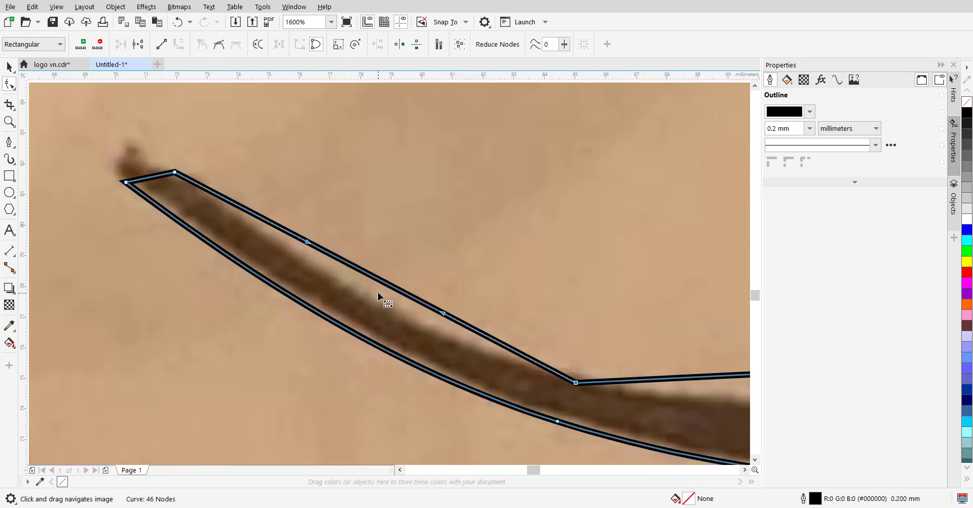
{"action": "left_click_drag", "start_coordinate": [376, 279], "coordinate": [362, 293]}
Round the tip of the lower-left tail by smoothing its corner nodes.
{"action": "right_click", "coordinate": [310, 297]}
{"action": "left_click", "coordinate": [343, 193]}
{"action": "right_click", "coordinate": [357, 288]}
{"action": "left_click", "coordinate": [388, 398]}
Curve the lower-left tail's middle upper-edge segment, bend it down to the sketch, and smooth the node on its tip side.
{"action": "scroll", "coordinate": [325, 279], "scroll_direction": "down", "scroll_amount": 1}
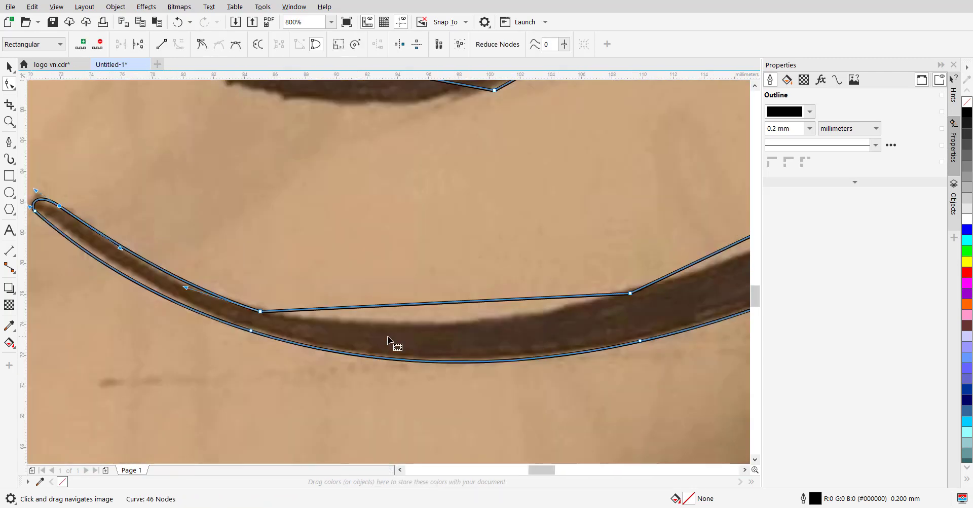
{"action": "right_click", "coordinate": [465, 300]}
{"action": "left_click", "coordinate": [494, 165]}
{"action": "left_click_drag", "start_coordinate": [454, 303], "coordinate": [443, 324]}
{"action": "right_click", "coordinate": [261, 313]}
{"action": "left_click", "coordinate": [291, 208]}
Curve the lower-left tail's upper-edge segment leading to the bottom crossing, fit it to the sketch, and smooth its starting node.
{"action": "right_click", "coordinate": [406, 278]}
{"action": "left_click", "coordinate": [436, 358]}
{"action": "left_click_drag", "start_coordinate": [404, 279], "coordinate": [410, 292]}
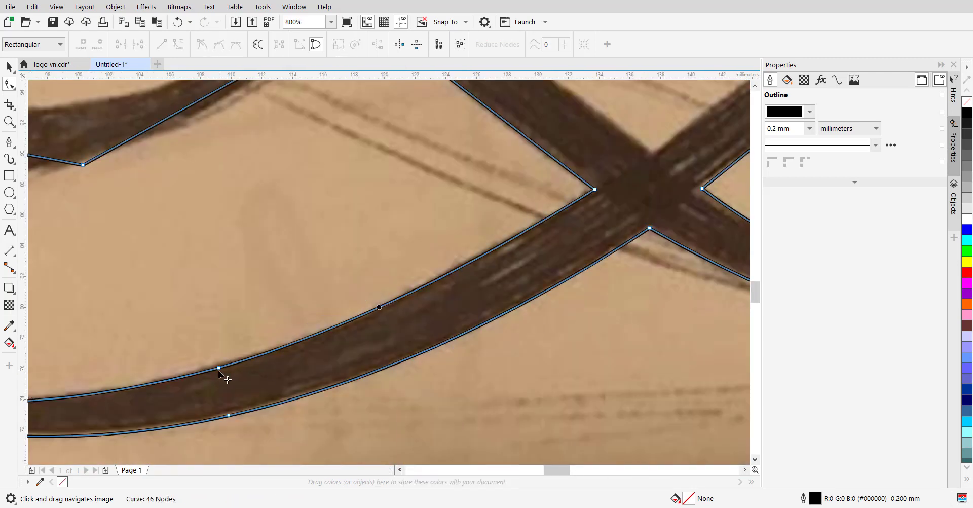
{"action": "right_click", "coordinate": [218, 368]}
{"action": "left_click", "coordinate": [249, 264]}
Convert the segment between the bottom crossing and the left loop's crossing to a curve.
{"action": "right_click", "coordinate": [436, 292]}
{"action": "left_click", "coordinate": [486, 374]}
{"action": "scroll", "coordinate": [389, 264], "scroll_direction": "down", "scroll_amount": 2}
Convert the left loop's two underside segments to curves, bend them around the sketch edge, and smooth the node between them.
{"action": "left_click_drag", "start_coordinate": [395, 259], "coordinate": [311, 306]}
{"action": "right_click", "coordinate": [352, 264]}
{"action": "left_click", "coordinate": [382, 345]}
{"action": "right_click", "coordinate": [358, 267]}
{"action": "left_click", "coordinate": [388, 348]}
{"action": "right_click", "coordinate": [436, 311]}
{"action": "left_click", "coordinate": [470, 210]}
{"action": "scroll", "coordinate": [436, 311], "scroll_direction": "up", "scroll_amount": 1}
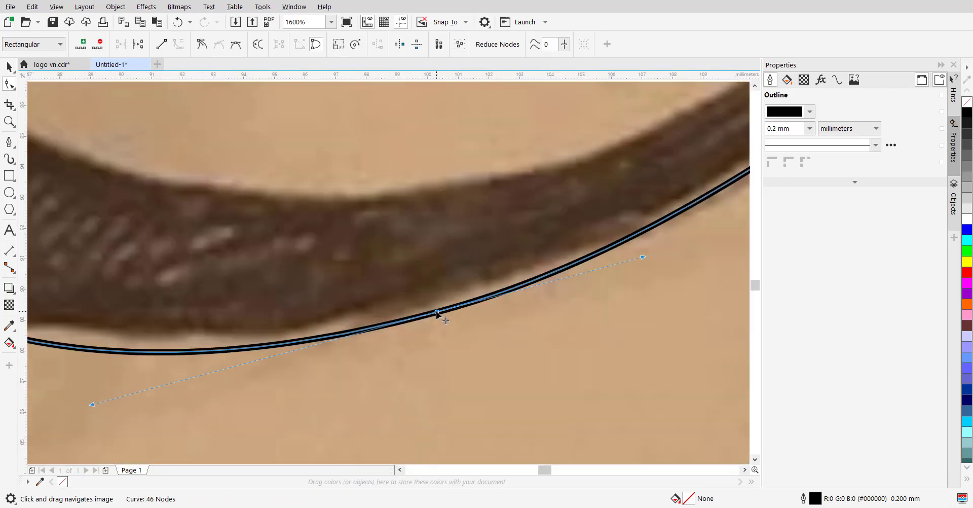
Nudge the left loop's underside node to the sketch edge, and curve the loop's left-side segment outward to match the sketch.
{"action": "left_click_drag", "start_coordinate": [436, 311], "coordinate": [436, 305]}
{"action": "scroll", "coordinate": [436, 306], "scroll_direction": "down", "scroll_amount": 1}
{"action": "right_click", "coordinate": [299, 256]}
{"action": "left_click", "coordinate": [331, 336]}
{"action": "left_click_drag", "start_coordinate": [300, 256], "coordinate": [267, 257]}
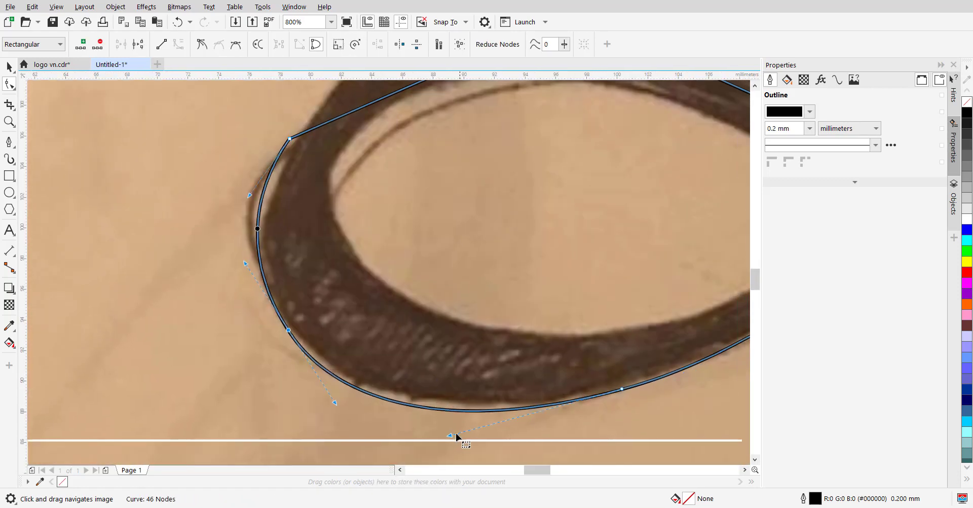
Convert the left loop's upper-left segment to a curve and bend it up to the sketch edge.
{"action": "scroll", "coordinate": [299, 361], "scroll_direction": "down", "scroll_amount": 1}
{"action": "scroll", "coordinate": [323, 293], "scroll_direction": "up", "scroll_amount": 1}
{"action": "right_click", "coordinate": [324, 292]}
{"action": "left_click", "coordinate": [355, 372]}
{"action": "left_click_drag", "start_coordinate": [337, 284], "coordinate": [332, 243]}
{"action": "scroll", "coordinate": [290, 251], "scroll_direction": "down", "scroll_amount": 2}
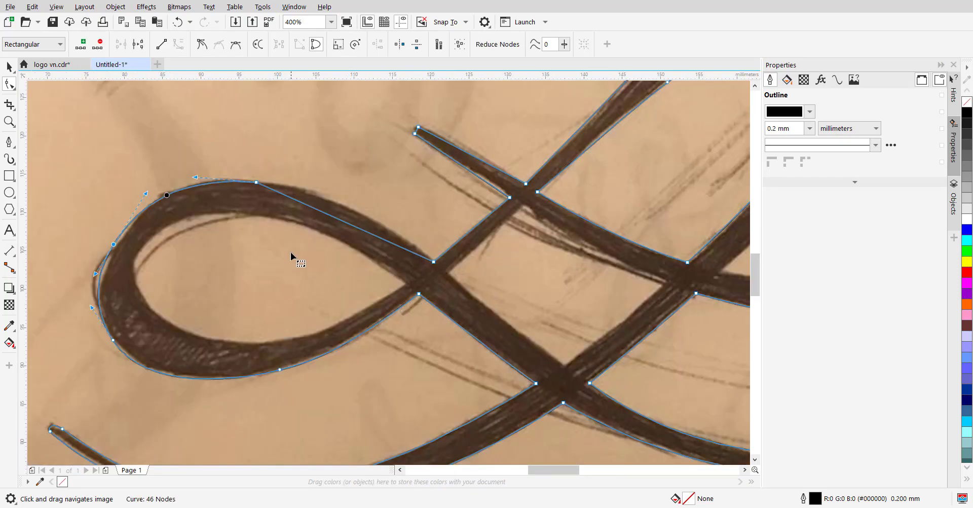
Fit the left loop's upper-right segment to the sketch as a curve and smooth the node at the loop's top.
{"action": "scroll", "coordinate": [290, 251], "scroll_direction": "up", "scroll_amount": 2}
{"action": "right_click", "coordinate": [170, 138]}
{"action": "left_click", "coordinate": [218, 250]}
{"action": "scroll", "coordinate": [388, 297], "scroll_direction": "down", "scroll_amount": 2}
Convert the segment between the left loop's crossing and the short stroke's crossing to a curve and bend it slightly.
{"action": "right_click", "coordinate": [445, 278]}
{"action": "left_click", "coordinate": [478, 358]}
{"action": "scroll", "coordinate": [456, 267], "scroll_direction": "up", "scroll_amount": 2}
{"action": "left_click_drag", "start_coordinate": [446, 283], "coordinate": [444, 317]}
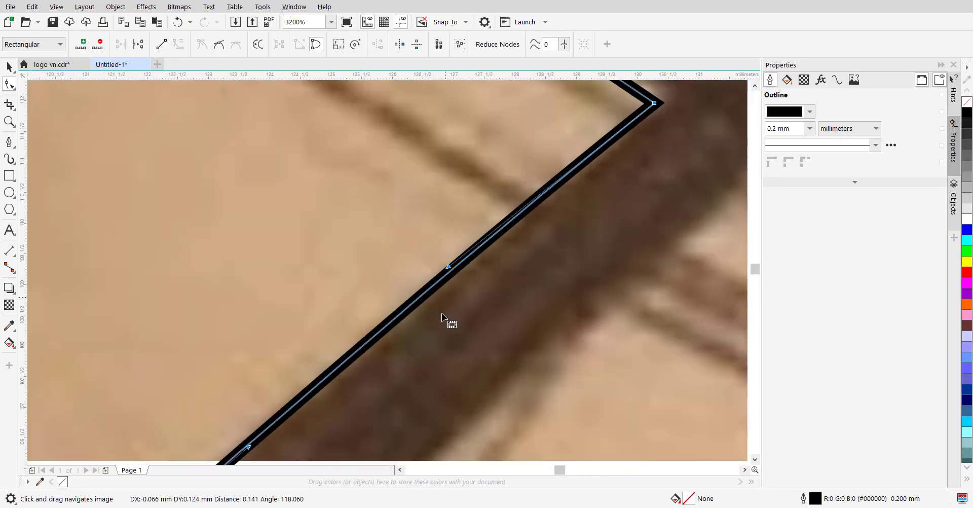
Convert the short stroke's lower edge to a curve and bend it to follow the sketch.
{"action": "right_click", "coordinate": [413, 229]}
{"action": "left_click", "coordinate": [443, 309]}
{"action": "left_click_drag", "start_coordinate": [475, 356], "coordinate": [477, 353]}
{"action": "scroll", "coordinate": [495, 382], "scroll_direction": "up", "scroll_amount": 2}
{"action": "left_click_drag", "start_coordinate": [541, 368], "coordinate": [545, 355]}
{"action": "scroll", "coordinate": [545, 356], "scroll_direction": "down", "scroll_amount": 2}
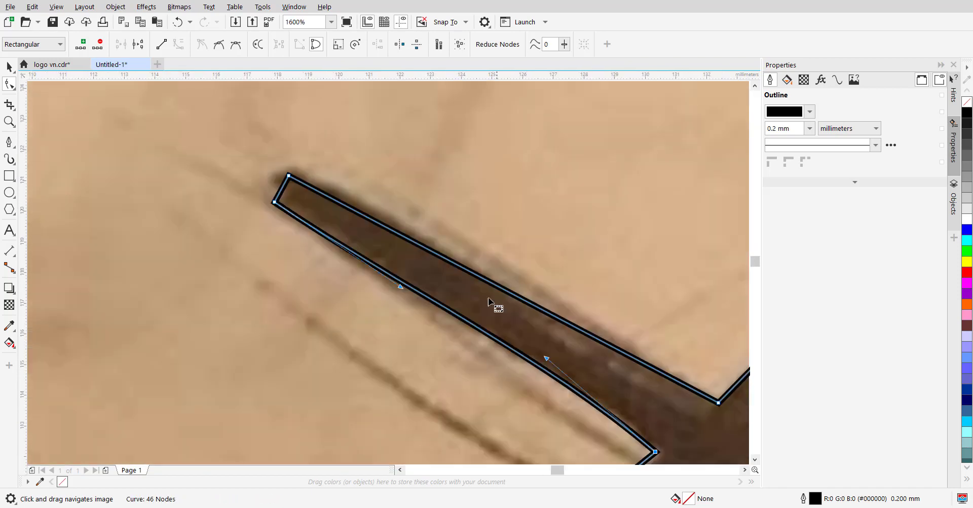
Round the short stroke's tip, smooth its tip nodes, and convert its upper edge to a curve fitted to the sketch.
{"action": "right_click", "coordinate": [439, 275]}
{"action": "left_click", "coordinate": [470, 355]}
{"action": "left_click_drag", "start_coordinate": [461, 287], "coordinate": [465, 280]}
{"action": "scroll", "coordinate": [465, 280], "scroll_direction": "down", "scroll_amount": 1}
{"action": "scroll", "coordinate": [405, 272], "scroll_direction": "up", "scroll_amount": 4}
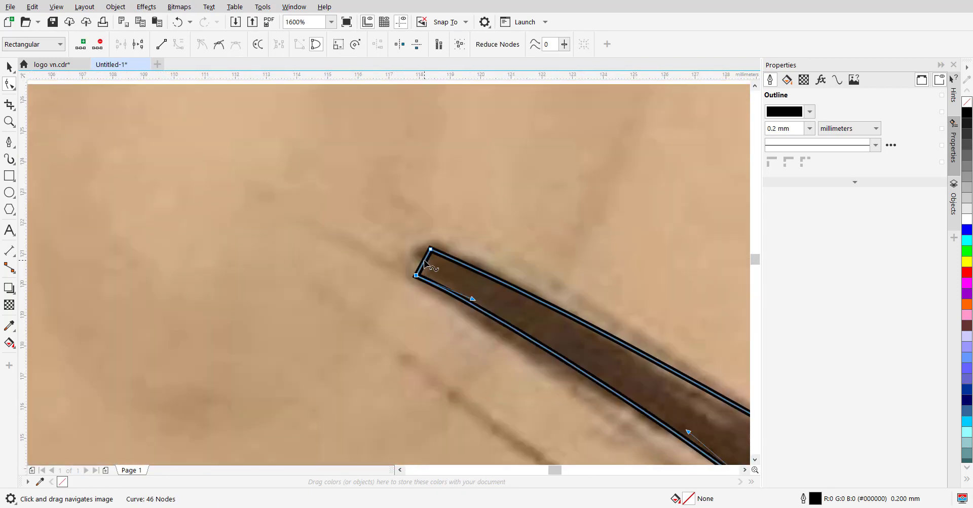
{"action": "right_click", "coordinate": [397, 283]}
{"action": "left_click", "coordinate": [451, 394]}
{"action": "scroll", "coordinate": [384, 286], "scroll_direction": "down", "scroll_amount": 4}
{"action": "scroll", "coordinate": [477, 285], "scroll_direction": "up", "scroll_amount": 2}
Curve the diagonal's upper edge up to the inner corner, and bend the adjoining underside segment of the top stroke to the sketch.
{"action": "right_click", "coordinate": [445, 290]}
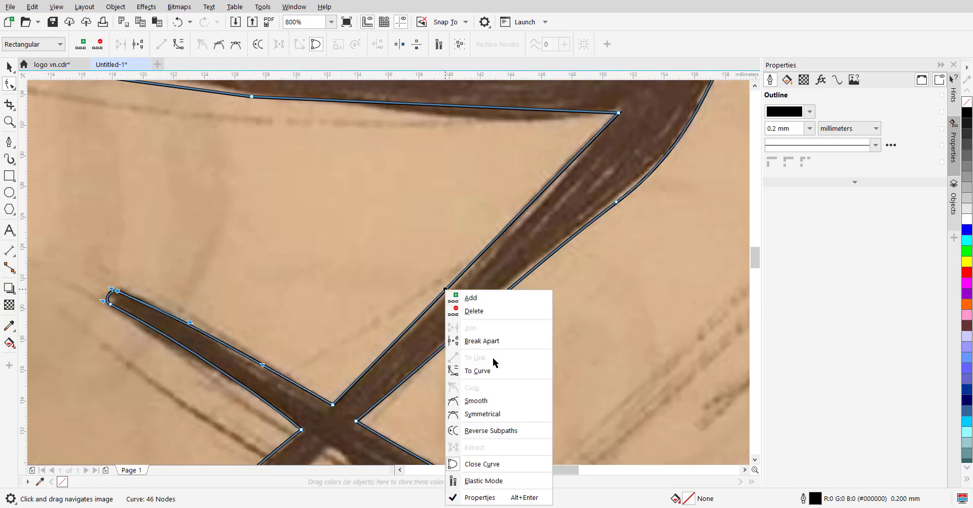
{"action": "left_click", "coordinate": [482, 370]}
{"action": "scroll", "coordinate": [521, 208], "scroll_direction": "up", "scroll_amount": 1}
{"action": "left_click_drag", "start_coordinate": [523, 208], "coordinate": [528, 210]}
{"action": "scroll", "coordinate": [527, 210], "scroll_direction": "down", "scroll_amount": 2}
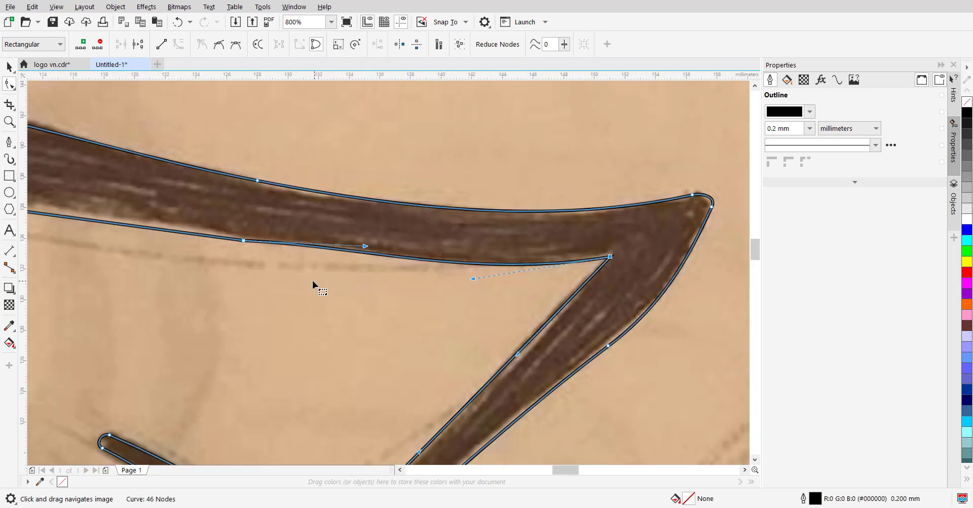
Curve the next segment along the top stroke's underside and smooth the node where it meets the segment from the inner corner.
{"action": "scroll", "coordinate": [315, 282], "scroll_direction": "up", "scroll_amount": 1}
{"action": "right_click", "coordinate": [475, 288]}
{"action": "left_click", "coordinate": [506, 399]}
{"action": "scroll", "coordinate": [376, 275], "scroll_direction": "down", "scroll_amount": 2}
{"action": "scroll", "coordinate": [431, 267], "scroll_direction": "up", "scroll_amount": 2}
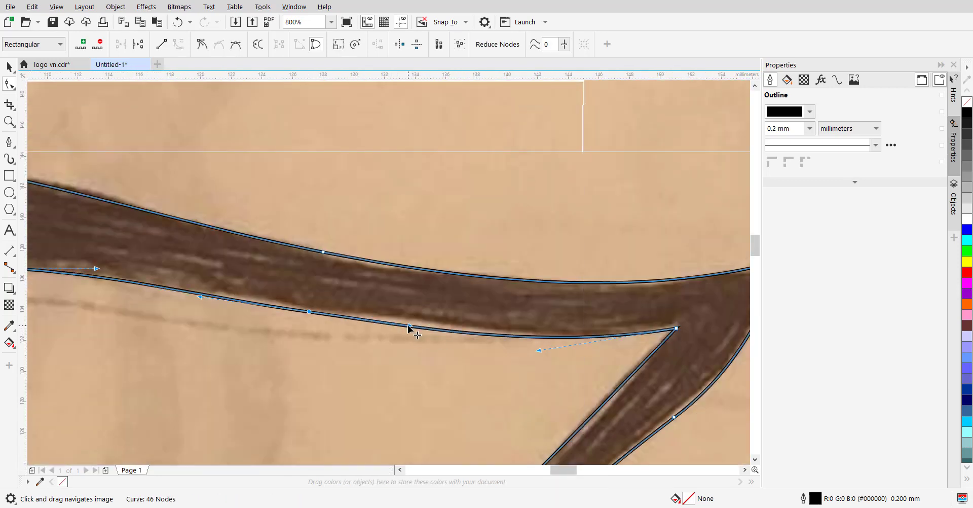
Convert the top stroke's underside segment nearer the left tip to a curve, bend it up to the sketch, and smooth its inner node.
{"action": "scroll", "coordinate": [410, 327], "scroll_direction": "down", "scroll_amount": 2}
{"action": "scroll", "coordinate": [247, 318], "scroll_direction": "up", "scroll_amount": 2}
{"action": "right_click", "coordinate": [374, 311]}
{"action": "right_click", "coordinate": [349, 315]}
{"action": "left_click", "coordinate": [382, 180]}
{"action": "left_click_drag", "start_coordinate": [347, 315], "coordinate": [344, 307]}
{"action": "right_click", "coordinate": [464, 296]}
{"action": "left_click", "coordinate": [495, 189]}
{"action": "scroll", "coordinate": [487, 197], "scroll_direction": "down", "scroll_amount": 2}
{"action": "scroll", "coordinate": [417, 226], "scroll_direction": "up", "scroll_amount": 2}
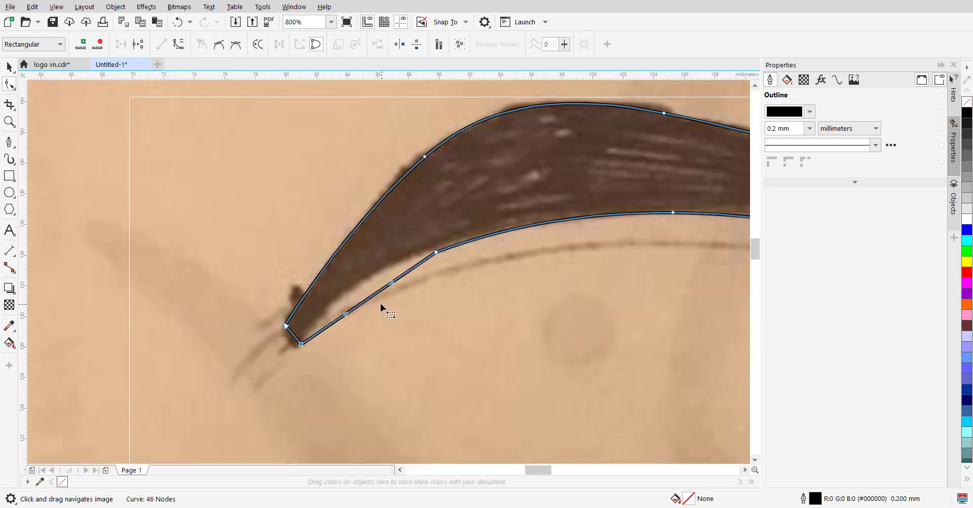
Bend the top stroke's last underside segment at the left tip to the sketch and smooth the node at its inner end.
{"action": "right_click", "coordinate": [436, 252]}
{"action": "left_click", "coordinate": [467, 362]}
{"action": "scroll", "coordinate": [436, 253], "scroll_direction": "up", "scroll_amount": 2}
{"action": "scroll", "coordinate": [430, 247], "scroll_direction": "down", "scroll_amount": 1}
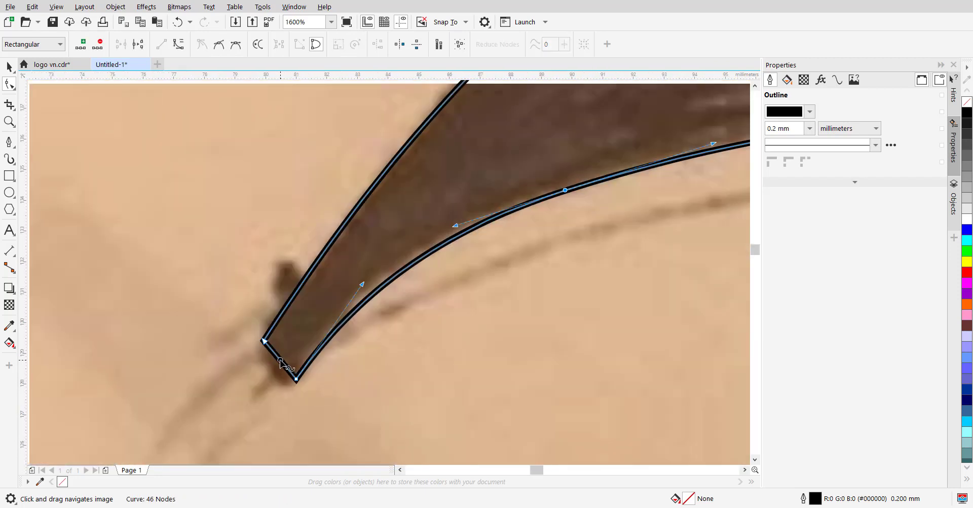
Curve the top stroke's short left end segment into a rounded tip and smooth the nodes on both sides of it.
{"action": "right_click", "coordinate": [280, 361]}
{"action": "left_click", "coordinate": [326, 227]}
{"action": "left_click_drag", "start_coordinate": [282, 365], "coordinate": [275, 392]}
{"action": "mouse_move", "coordinate": [275, 356]}
{"action": "left_mouse_down"}
{"action": "mouse_move", "coordinate": [254, 367]}
{"action": "mouse_move", "coordinate": [278, 373]}
{"action": "left_mouse_up"}
{"action": "right_click", "coordinate": [296, 381]}
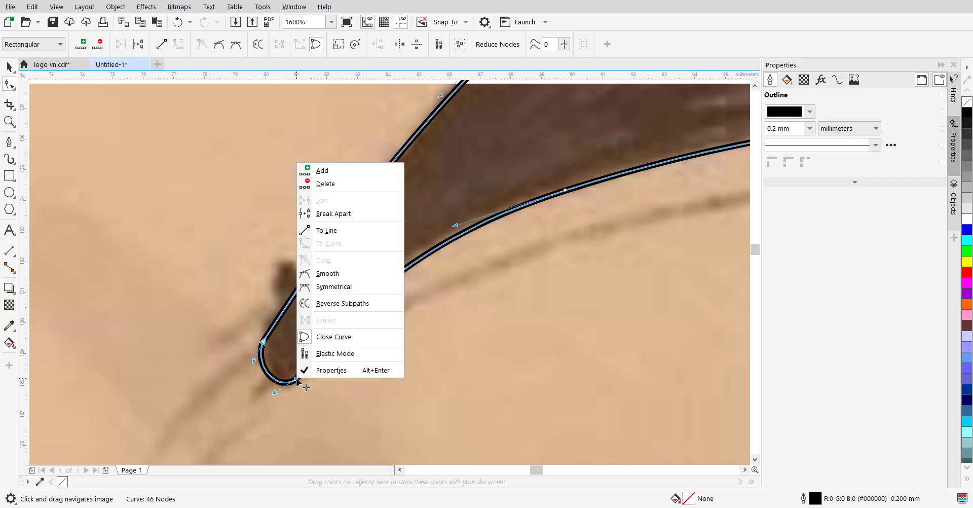
{"action": "left_click", "coordinate": [327, 275]}
{"action": "right_click", "coordinate": [263, 343]}
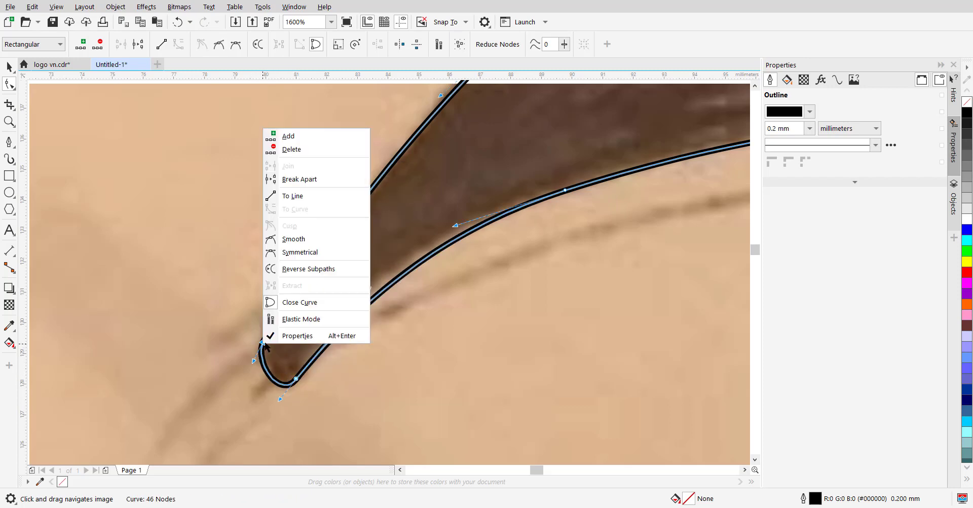
{"action": "left_click", "coordinate": [311, 242]}
Draw a closed five-node outline of straight segments along the inner edge of the left loop, starting at its crossing.
{"action": "scroll", "coordinate": [327, 299], "scroll_direction": "down", "scroll_amount": 8}
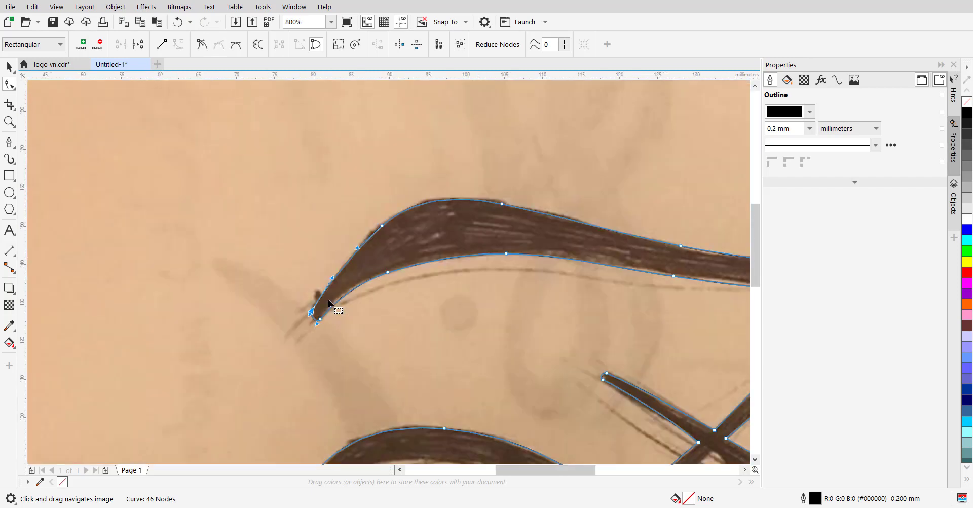
{"action": "scroll", "coordinate": [446, 390], "scroll_direction": "up", "scroll_amount": 2}
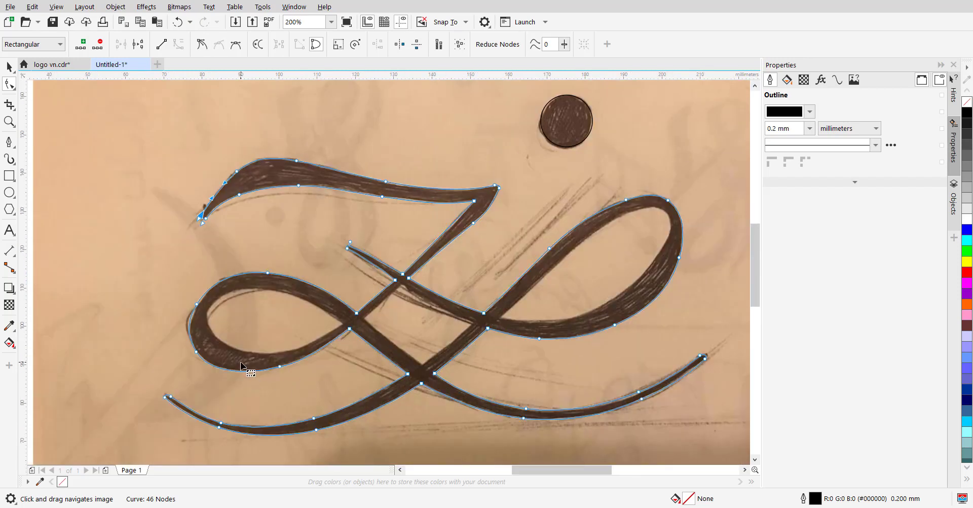
{"action": "scroll", "coordinate": [452, 245], "scroll_direction": "up", "scroll_amount": 1}
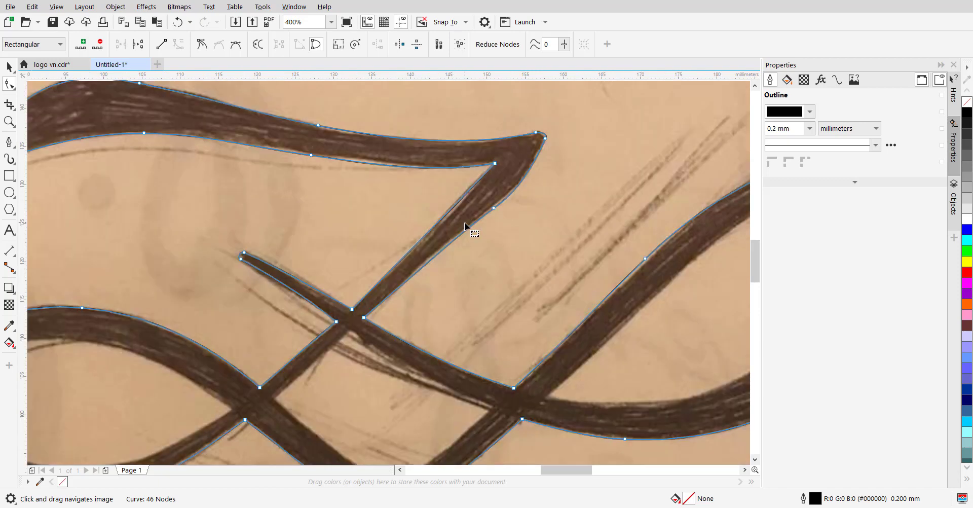
{"action": "scroll", "coordinate": [464, 245], "scroll_direction": "down", "scroll_amount": 2}
{"action": "scroll", "coordinate": [361, 290], "scroll_direction": "up", "scroll_amount": 2}
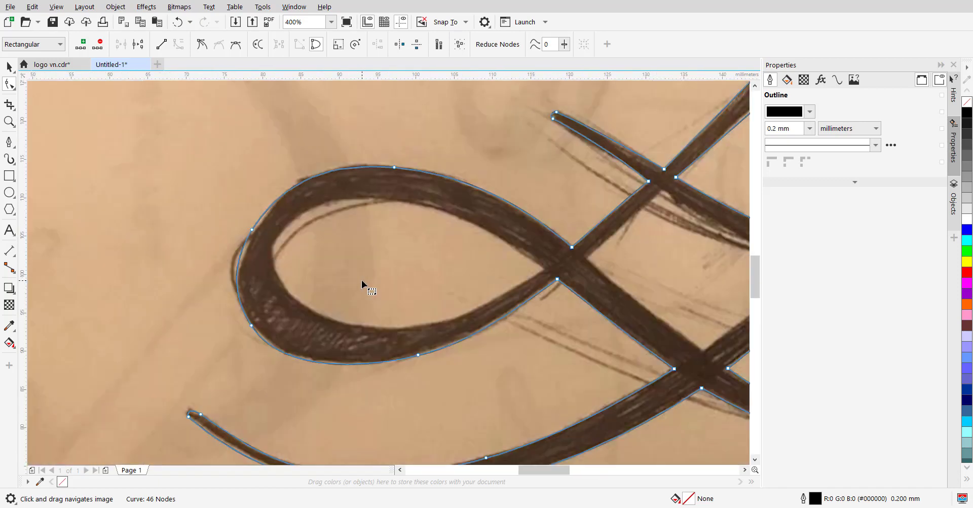
{"action": "left_click", "coordinate": [8, 144]}
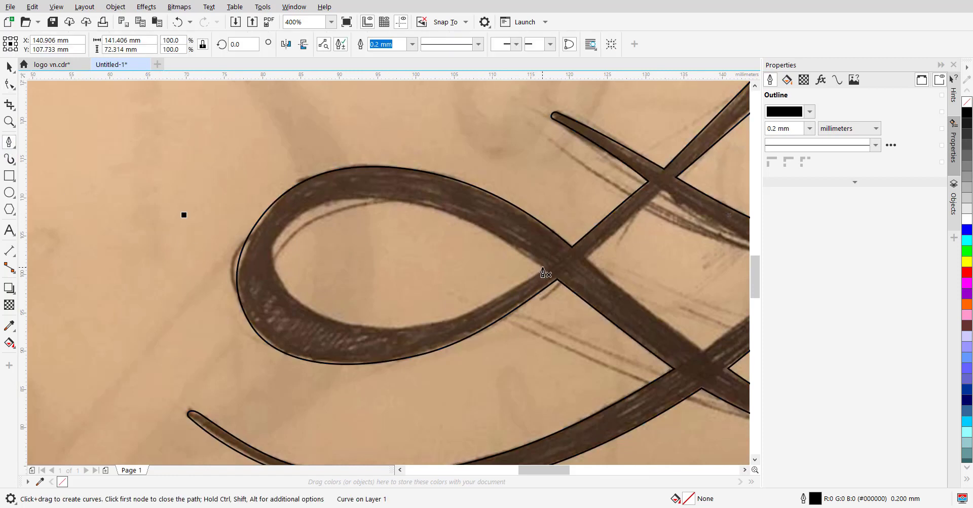
{"action": "left_click", "coordinate": [543, 275]}
{"action": "scroll", "coordinate": [482, 282], "scroll_direction": "up", "scroll_amount": 1}
{"action": "scroll", "coordinate": [356, 233], "scroll_direction": "down", "scroll_amount": 1}
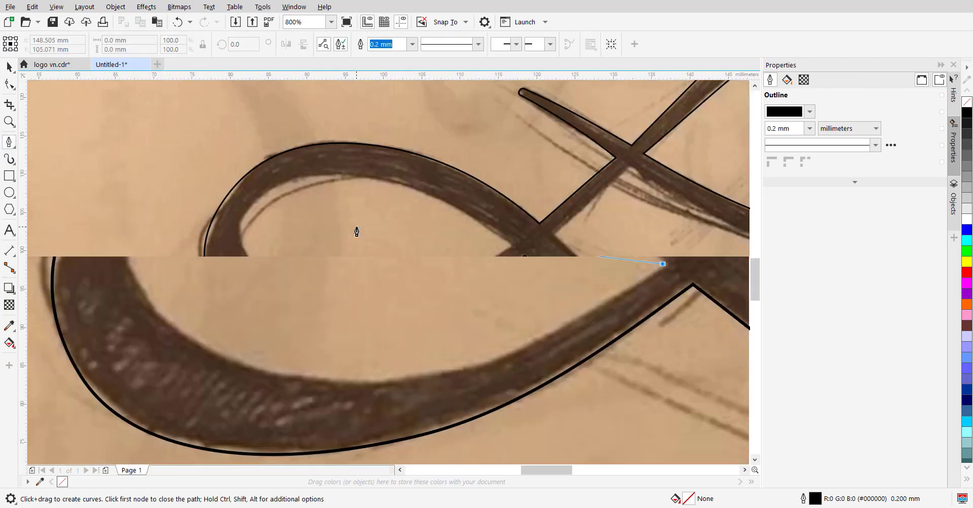
{"action": "scroll", "coordinate": [337, 196], "scroll_direction": "up", "scroll_amount": 1}
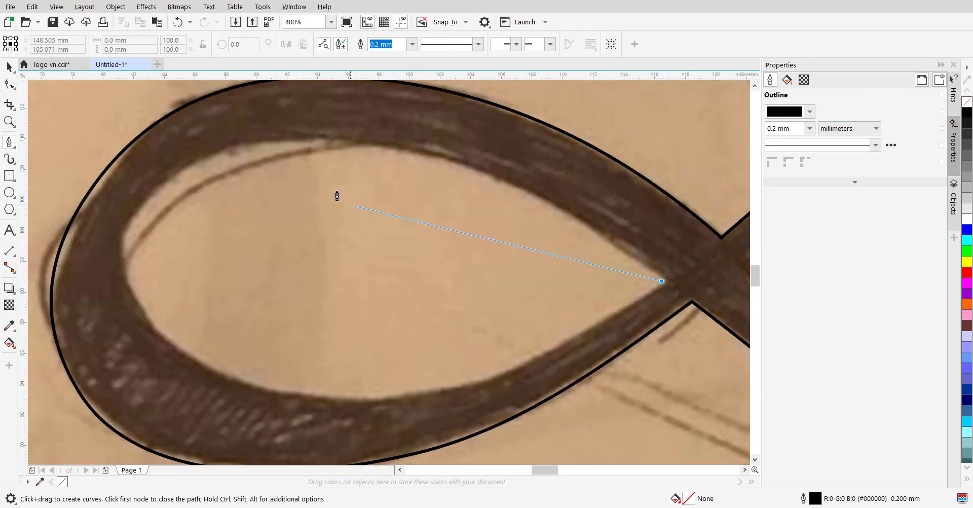
{"action": "left_click", "coordinate": [290, 141]}
{"action": "left_click", "coordinate": [151, 197]}
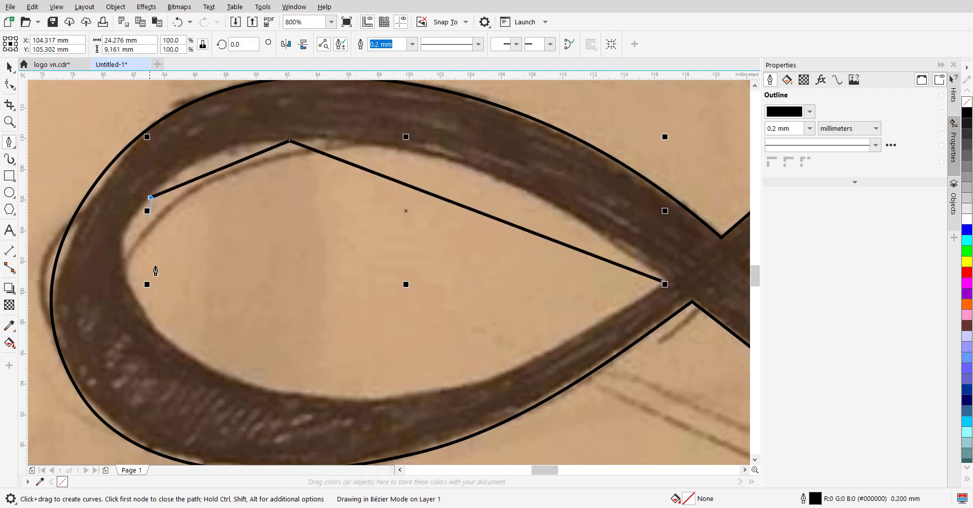
{"action": "left_click", "coordinate": [160, 332]}
{"action": "left_click", "coordinate": [375, 401]}
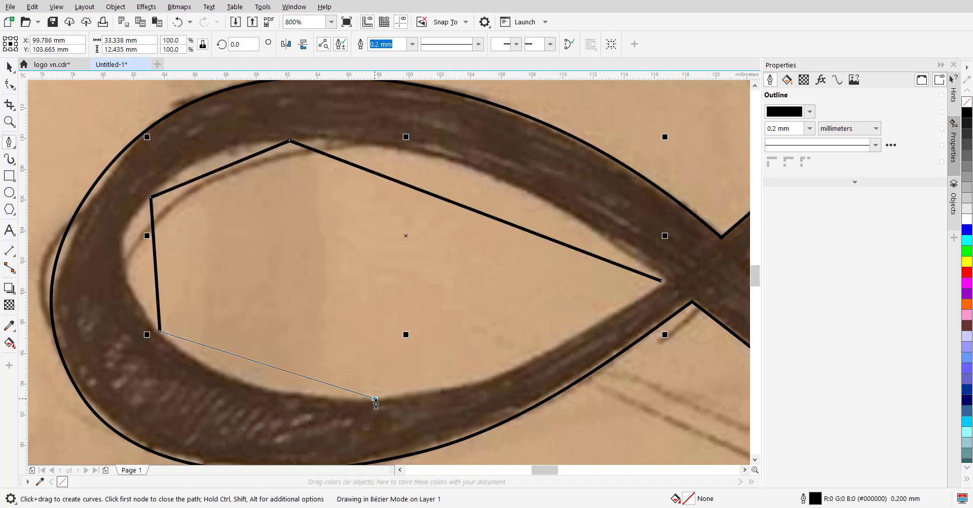
{"action": "left_click", "coordinate": [661, 283]}
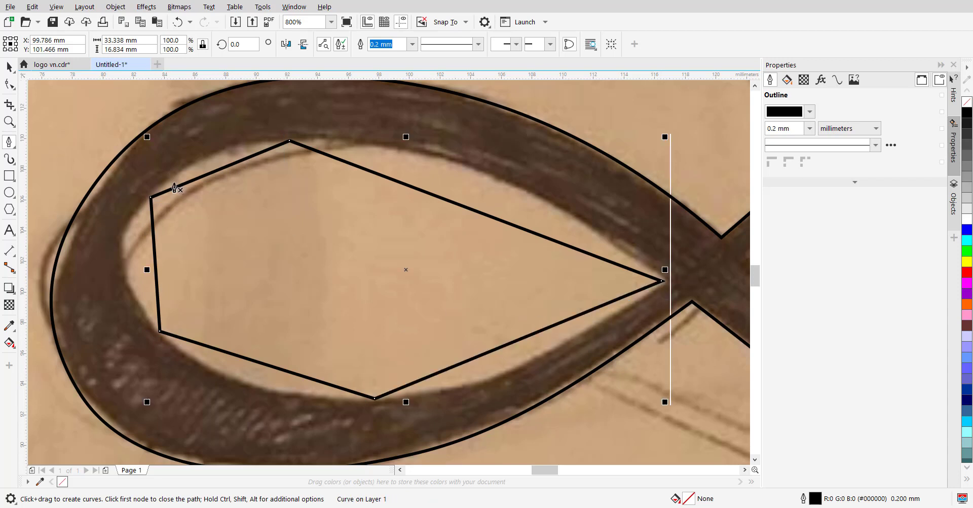
Convert the inner outline's two long segments meeting at the crossing to curves and bend them outward to the sketch edge.
{"action": "left_click", "coordinate": [10, 85]}
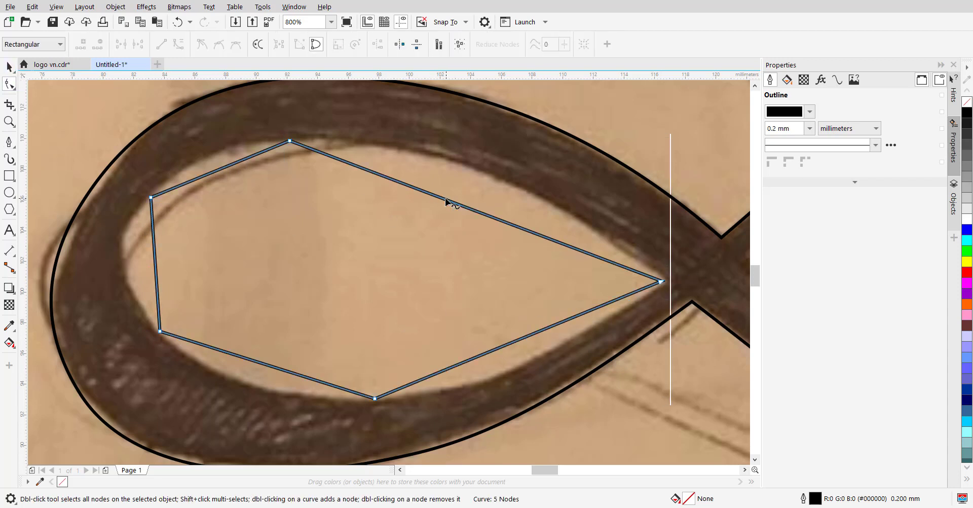
{"action": "right_click", "coordinate": [446, 201]}
{"action": "left_click", "coordinate": [482, 280]}
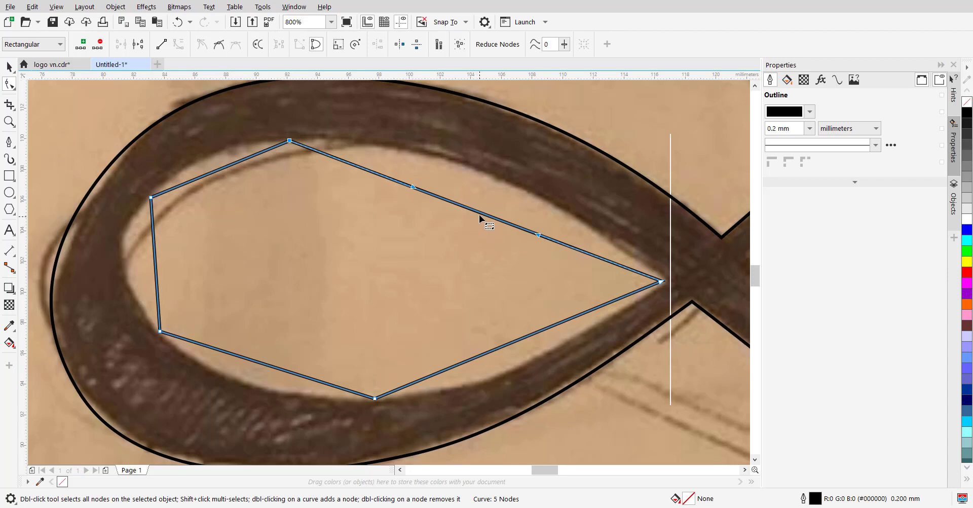
{"action": "left_click_drag", "start_coordinate": [481, 215], "coordinate": [490, 180]}
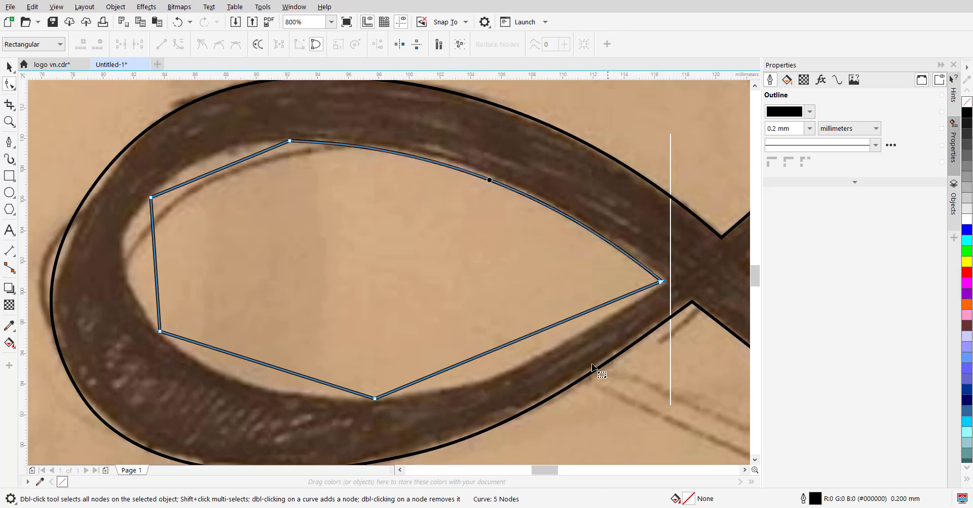
{"action": "right_click", "coordinate": [531, 337]}
{"action": "left_click", "coordinate": [563, 199]}
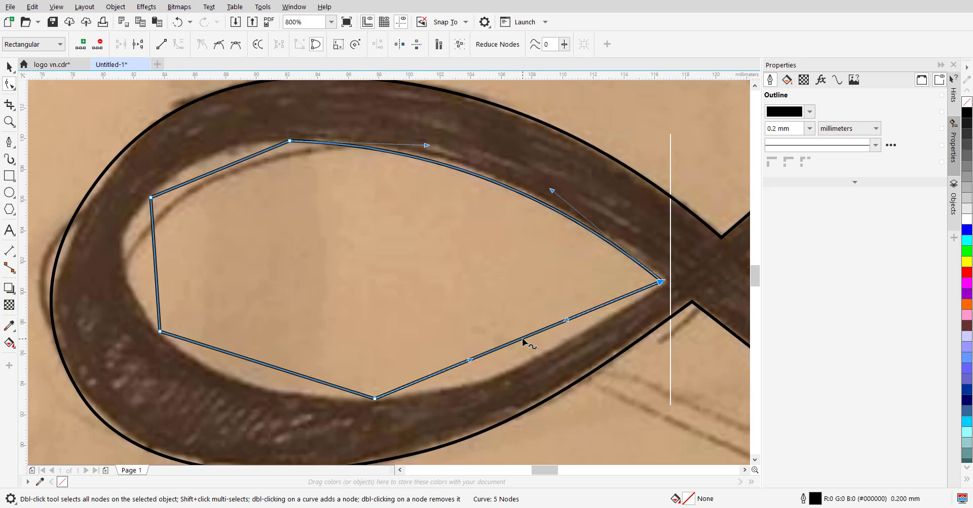
{"action": "left_click_drag", "start_coordinate": [523, 342], "coordinate": [527, 362]}
Convert the inner outline's lower-left, left and upper-left segments to curves and bend each outward to the sketch edge.
{"action": "right_click", "coordinate": [247, 360]}
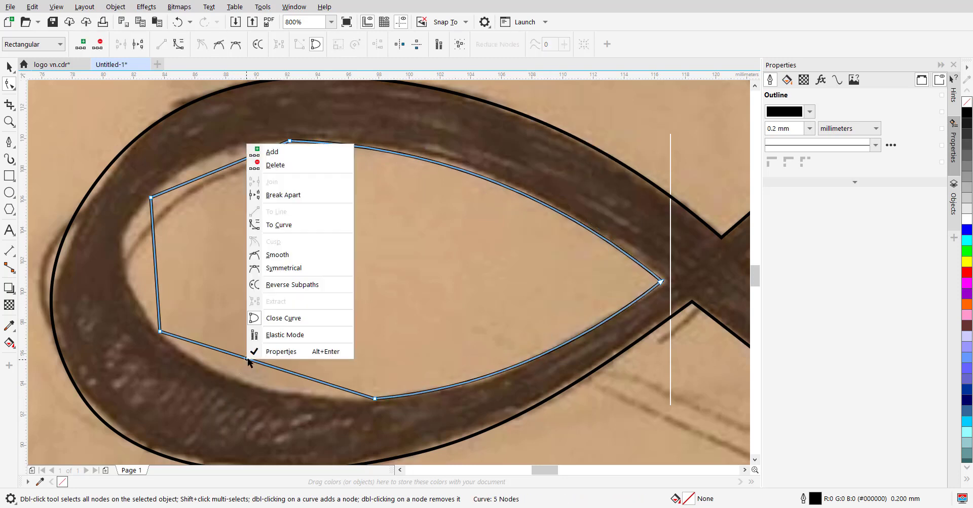
{"action": "left_click", "coordinate": [308, 230]}
{"action": "left_click_drag", "start_coordinate": [257, 364], "coordinate": [245, 382]}
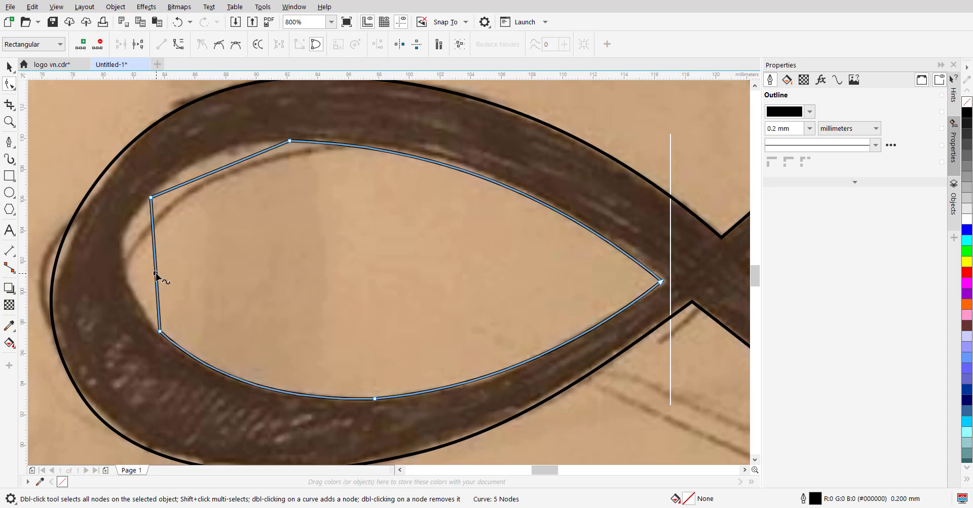
{"action": "right_click", "coordinate": [156, 272]}
{"action": "left_click", "coordinate": [195, 352]}
{"action": "left_click", "coordinate": [160, 273]}
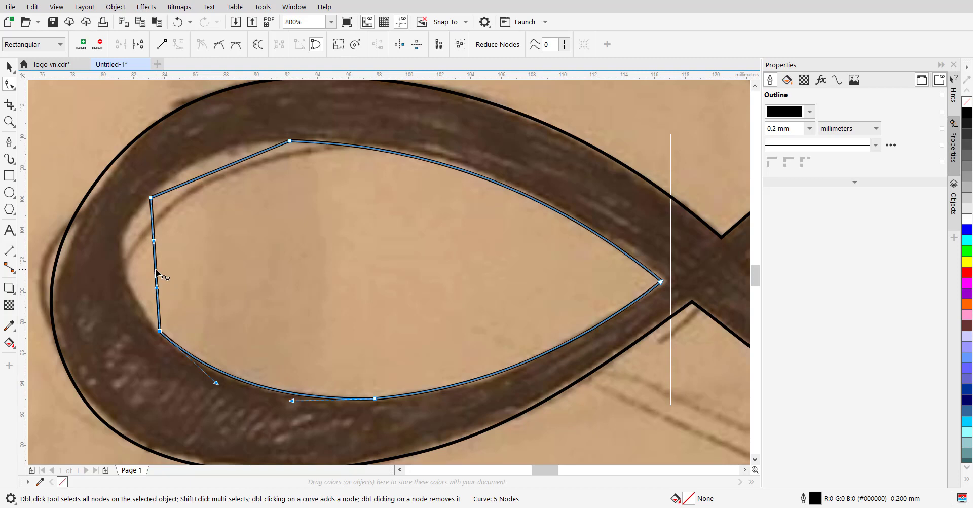
{"action": "left_click_drag", "start_coordinate": [156, 273], "coordinate": [125, 261]}
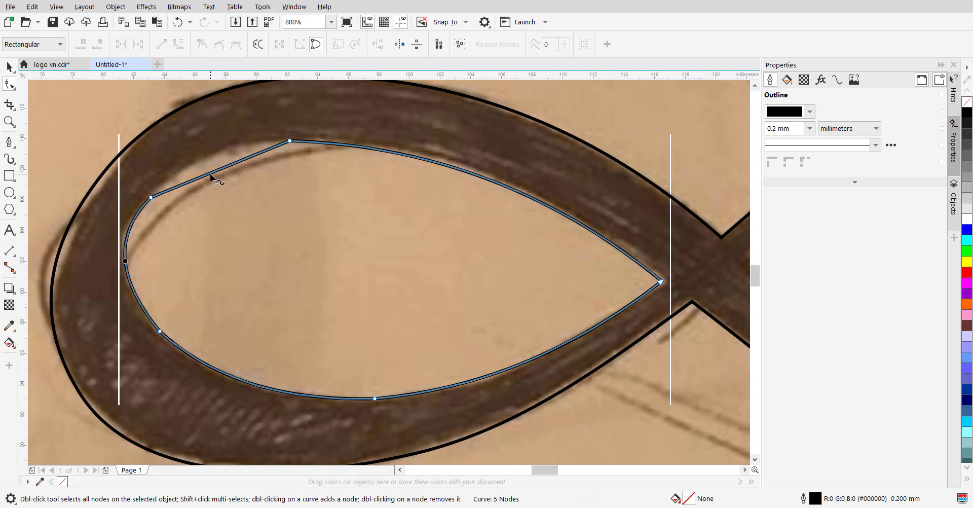
{"action": "right_click", "coordinate": [210, 175]}
{"action": "left_click", "coordinate": [269, 258]}
{"action": "left_click_drag", "start_coordinate": [217, 175], "coordinate": [213, 156]}
Smooth the four nodes around the left loop's inner outline and adjust its upper curve to the sketch edge.
{"action": "right_click", "coordinate": [289, 143]}
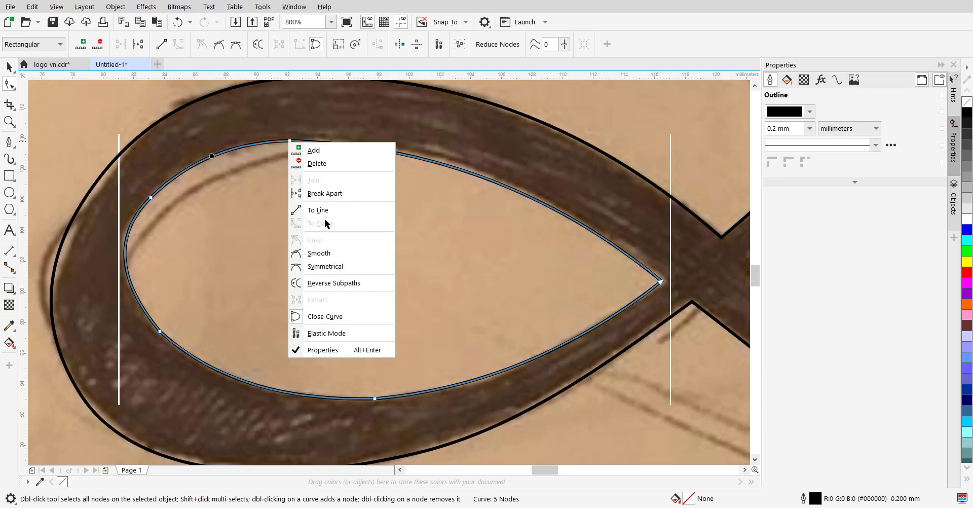
{"action": "left_click", "coordinate": [318, 252]}
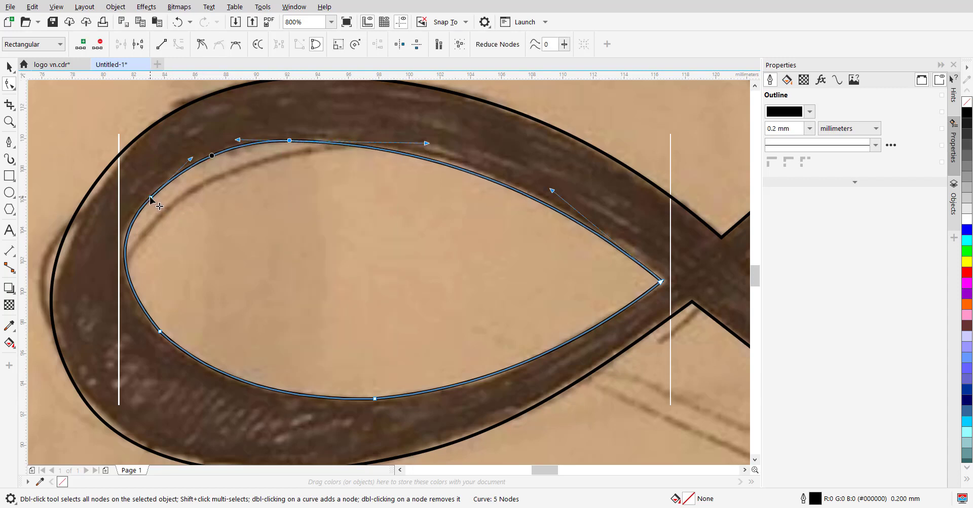
{"action": "right_click", "coordinate": [150, 198]}
{"action": "left_click", "coordinate": [218, 308]}
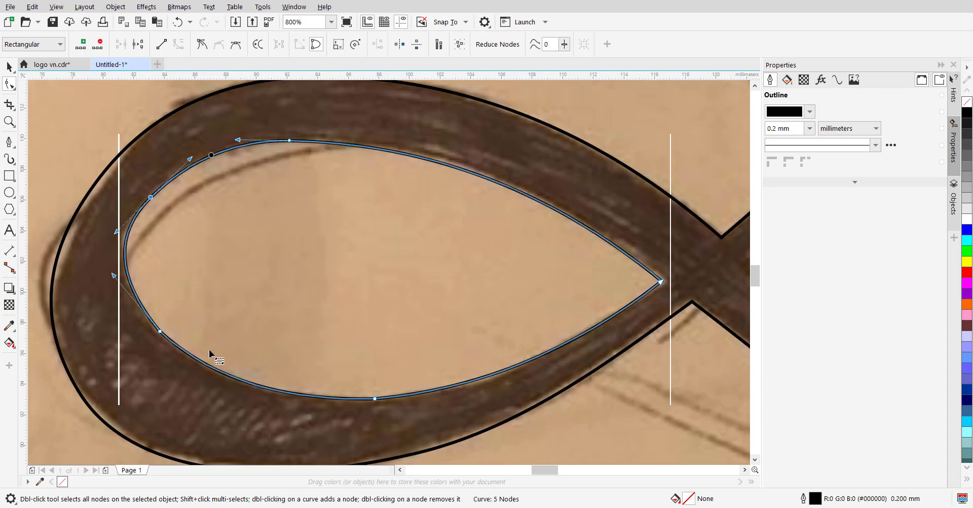
{"action": "right_click", "coordinate": [159, 331]}
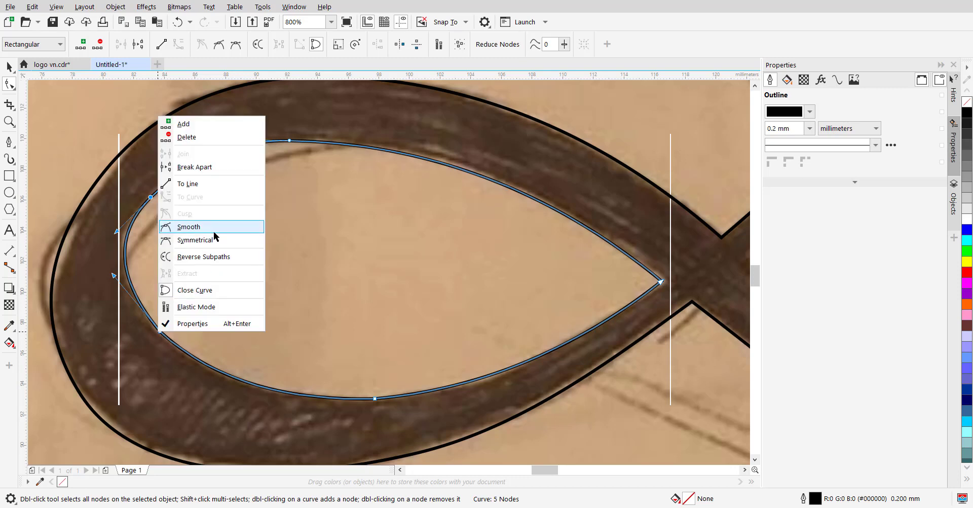
{"action": "left_click", "coordinate": [214, 226]}
{"action": "right_click", "coordinate": [375, 399]}
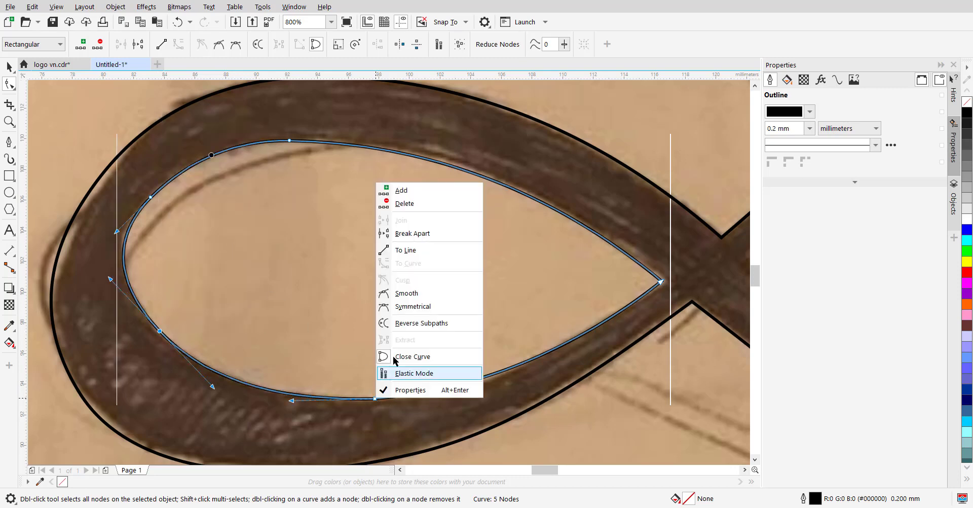
{"action": "left_click", "coordinate": [409, 294]}
{"action": "left_click_drag", "start_coordinate": [439, 160], "coordinate": [440, 146]}
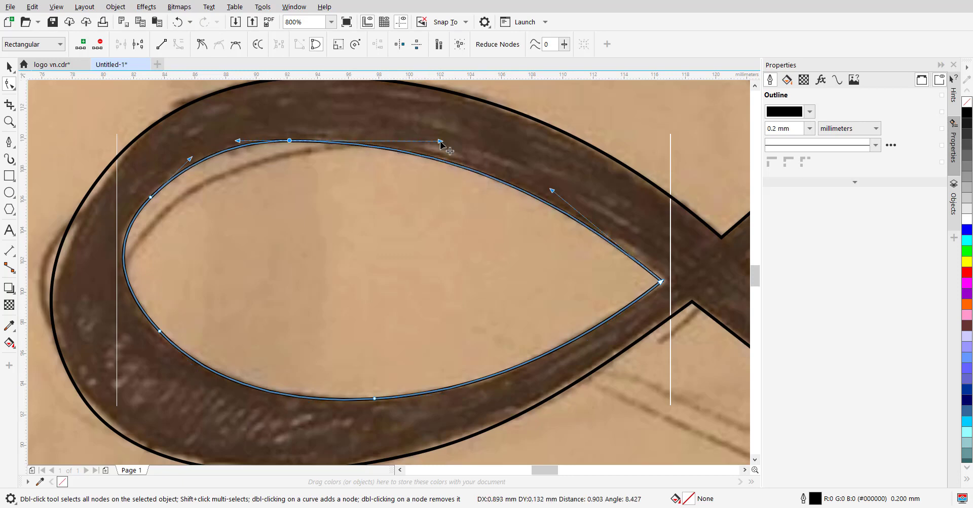
Draw a closed four-node outline of straight segments around the diamond-shaped opening between the central stroke crossings.
{"action": "scroll", "coordinate": [324, 301], "scroll_direction": "down", "scroll_amount": 2}
{"action": "scroll", "coordinate": [324, 301], "scroll_direction": "up", "scroll_amount": 2}
{"action": "key", "text": "p"}
{"action": "left_click", "coordinate": [283, 106]}
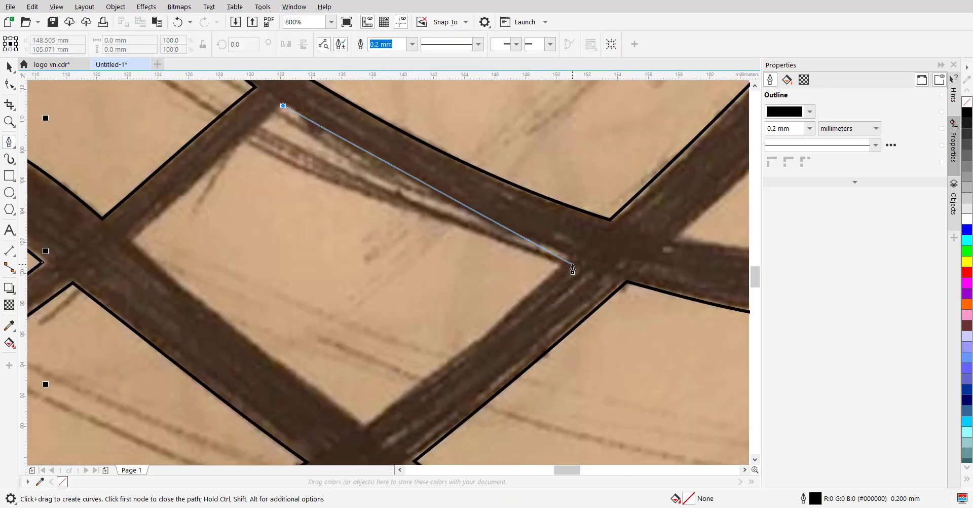
{"action": "left_click", "coordinate": [567, 257]}
{"action": "left_click", "coordinate": [364, 426]}
{"action": "left_click", "coordinate": [132, 241]}
{"action": "left_click", "coordinate": [282, 106]}
Convert the diamond opening's upper-left side to a curve and bend it slightly to the sketch edge.
{"action": "key", "text": "F10"}
{"action": "right_click", "coordinate": [210, 172]}
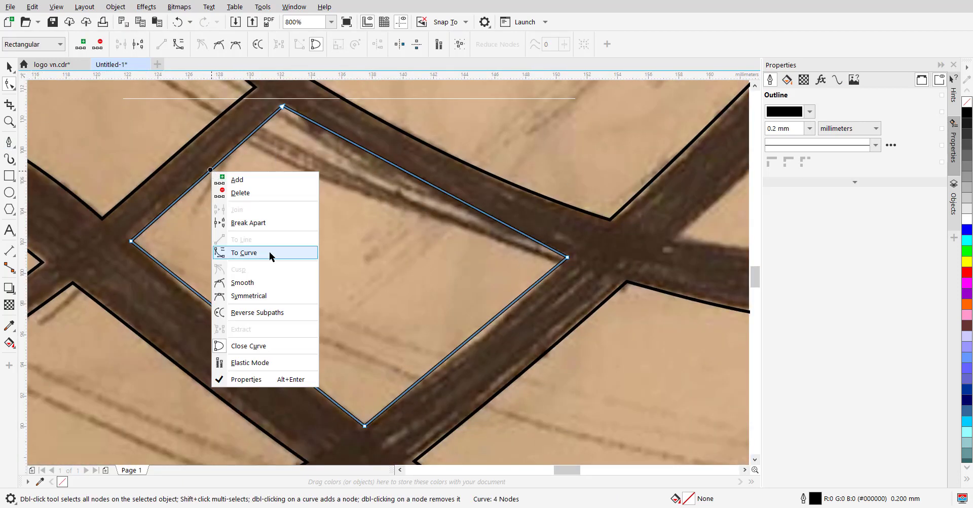
{"action": "left_click", "coordinate": [270, 254]}
{"action": "scroll", "coordinate": [228, 147], "scroll_direction": "up", "scroll_amount": 2}
{"action": "left_click_drag", "start_coordinate": [272, 188], "coordinate": [274, 191]}
{"action": "scroll", "coordinate": [361, 275], "scroll_direction": "down", "scroll_amount": 3}
{"action": "left_click_drag", "start_coordinate": [381, 313], "coordinate": [360, 278]}
{"action": "scroll", "coordinate": [343, 184], "scroll_direction": "up", "scroll_amount": 1}
Adjust the outer outline's short segment alongside the diamond's upper-left side to follow the sketched stroke.
{"action": "left_click", "coordinate": [346, 213]}
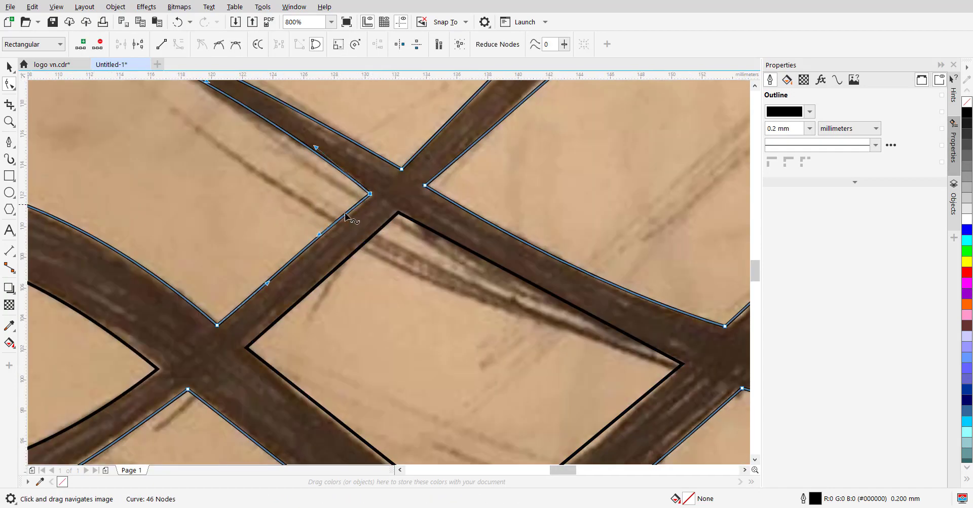
{"action": "scroll", "coordinate": [331, 228], "scroll_direction": "up", "scroll_amount": 2}
{"action": "left_click_drag", "start_coordinate": [280, 262], "coordinate": [283, 267]}
{"action": "scroll", "coordinate": [299, 267], "scroll_direction": "down", "scroll_amount": 3}
{"action": "scroll", "coordinate": [342, 352], "scroll_direction": "up", "scroll_amount": 1}
Convert the diamond opening's remaining sides to curves and fit them to the sketch edge.
{"action": "left_click", "coordinate": [275, 233]}
{"action": "right_click", "coordinate": [274, 233]}
{"action": "left_click", "coordinate": [330, 317]}
{"action": "scroll", "coordinate": [425, 374], "scroll_direction": "down", "scroll_amount": 1}
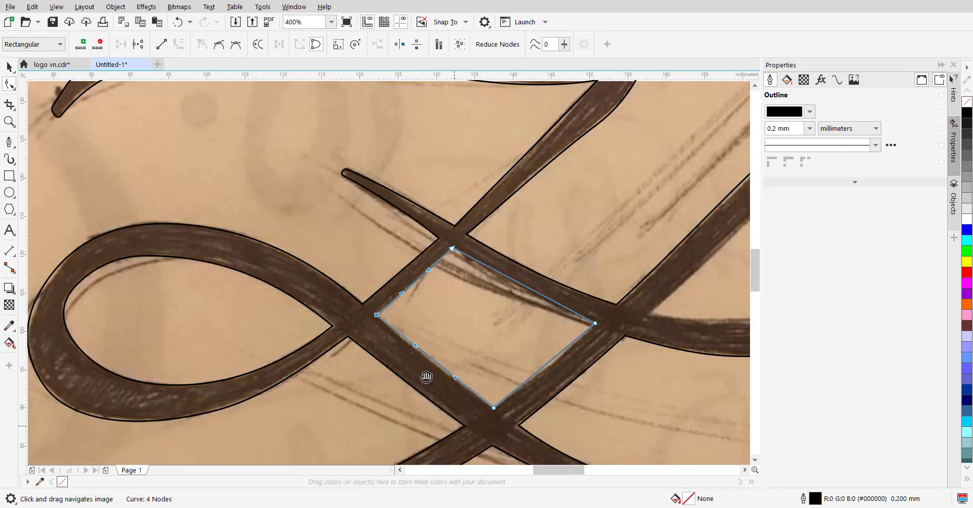
{"action": "scroll", "coordinate": [436, 297], "scroll_direction": "up", "scroll_amount": 2}
{"action": "scroll", "coordinate": [514, 312], "scroll_direction": "down", "scroll_amount": 1}
{"action": "scroll", "coordinate": [470, 275], "scroll_direction": "up", "scroll_amount": 1}
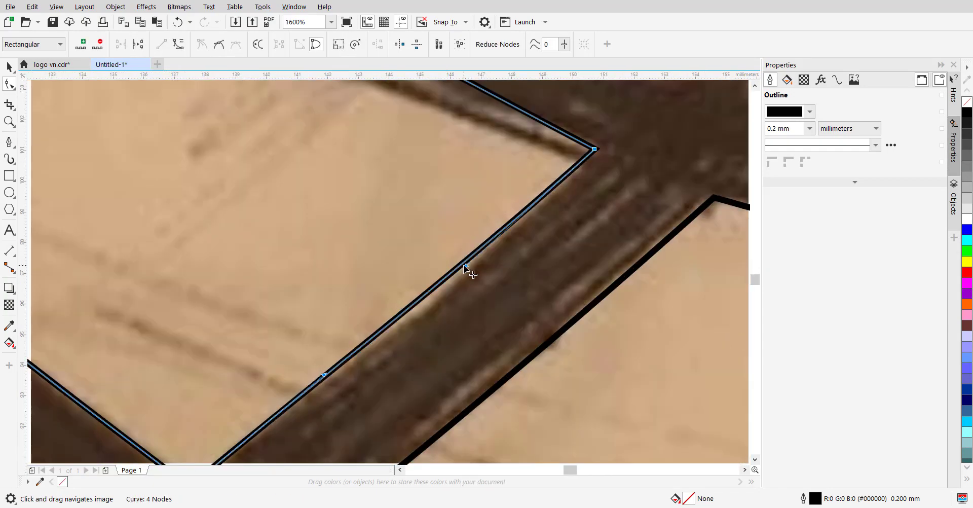
{"action": "scroll", "coordinate": [469, 267], "scroll_direction": "down", "scroll_amount": 1}
{"action": "scroll", "coordinate": [441, 263], "scroll_direction": "up", "scroll_amount": 1}
{"action": "scroll", "coordinate": [428, 263], "scroll_direction": "down", "scroll_amount": 1}
{"action": "scroll", "coordinate": [381, 318], "scroll_direction": "down", "scroll_amount": 2}
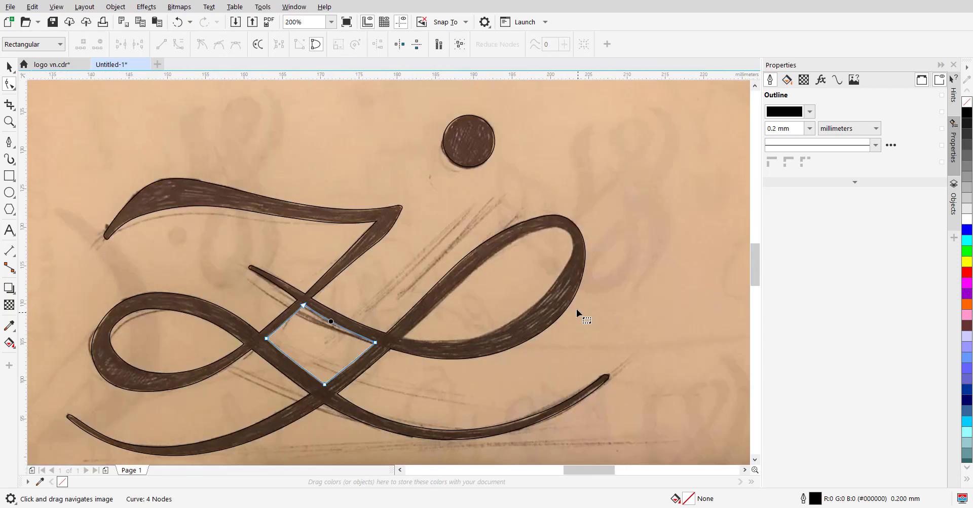
Draw a closed six-node outline of straight segments along the right loop's inner edge, starting at its crossing.
{"action": "scroll", "coordinate": [577, 309], "scroll_direction": "up", "scroll_amount": 1}
{"action": "left_click", "coordinate": [9, 143]}
{"action": "left_click", "coordinate": [224, 383]}
{"action": "left_click", "coordinate": [399, 370]}
{"action": "left_click", "coordinate": [534, 262]}
{"action": "left_click", "coordinate": [564, 196]}
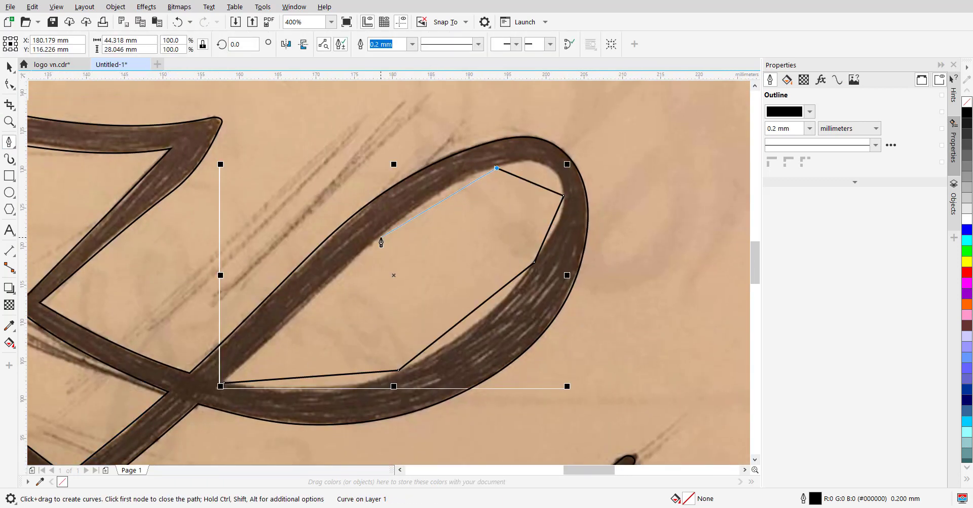
{"action": "left_click", "coordinate": [497, 168]}
{"action": "left_click", "coordinate": [381, 237]}
{"action": "left_click", "coordinate": [224, 382]}
Curve the right inner outline's bottom and lower-right segments to the sketch edge and smooth the node between them.
{"action": "key", "text": "F10"}
{"action": "key", "text": "ctrl+q"}
{"action": "scroll", "coordinate": [323, 393], "scroll_direction": "up", "scroll_amount": 1}
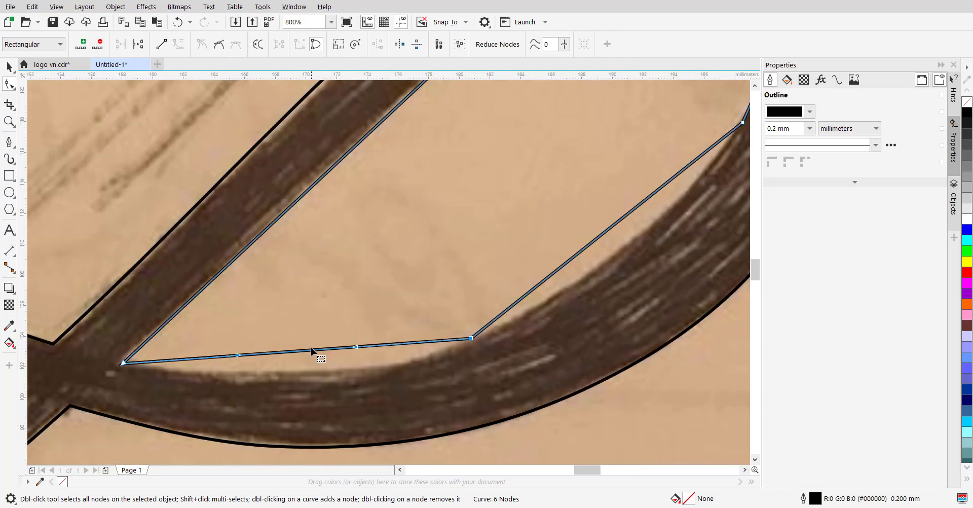
{"action": "left_click_drag", "start_coordinate": [313, 348], "coordinate": [335, 369]}
{"action": "left_click_drag", "start_coordinate": [597, 233], "coordinate": [390, 285]}
{"action": "left_click", "coordinate": [354, 285]}
{"action": "key", "text": "ctrl+q"}
{"action": "right_click", "coordinate": [227, 387]}
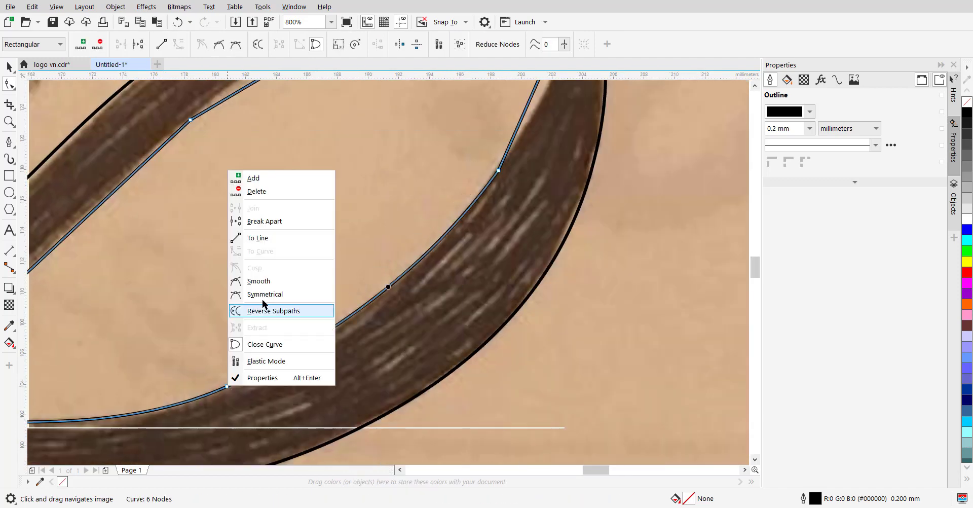
{"action": "left_click", "coordinate": [262, 281]}
Curve the right inner outline's right and top segments around the loop's tip and smooth their nodes.
{"action": "left_click_drag", "start_coordinate": [528, 109], "coordinate": [485, 218]}
{"action": "left_click", "coordinate": [481, 263]}
{"action": "key", "text": "ctrl+q"}
{"action": "right_click", "coordinate": [452, 325]}
{"action": "left_click", "coordinate": [485, 220]}
{"action": "left_click", "coordinate": [460, 253]}
{"action": "key", "text": "ctrl+q"}
{"action": "right_click", "coordinate": [517, 276]}
{"action": "left_click", "coordinate": [552, 388]}
Curve the right inner outline's upper-left segment outward to the sketch edge and smooth the node at its upper end.
{"action": "right_click", "coordinate": [357, 289]}
{"action": "left_click", "coordinate": [390, 371]}
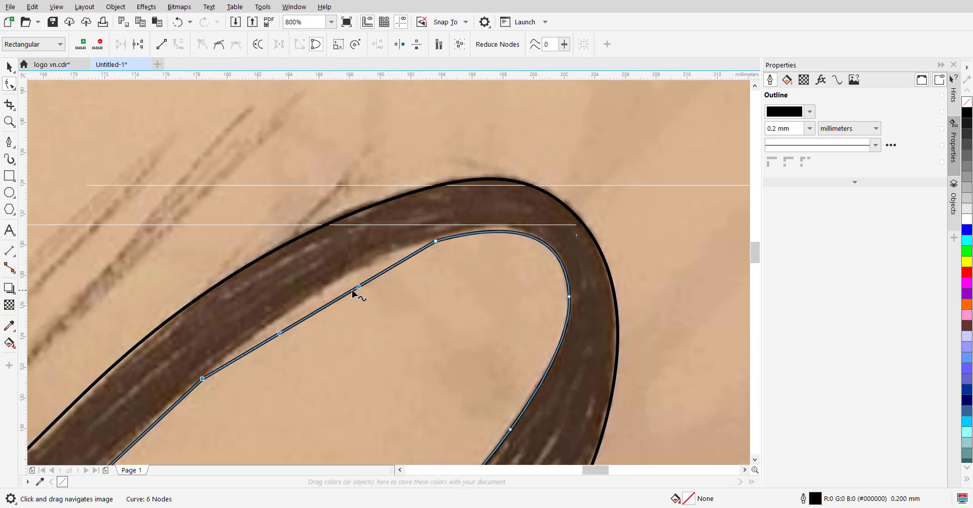
{"action": "left_click_drag", "start_coordinate": [352, 289], "coordinate": [346, 277]}
{"action": "right_click", "coordinate": [434, 240]}
{"action": "left_click", "coordinate": [469, 351]}
Convert the long segment running down to the crossing to a curve and smooth the node at its upper end.
{"action": "scroll", "coordinate": [481, 269], "scroll_direction": "down", "scroll_amount": 1}
{"action": "left_click_drag", "start_coordinate": [264, 392], "coordinate": [384, 324]}
{"action": "right_click", "coordinate": [385, 323]}
{"action": "left_click", "coordinate": [417, 189]}
{"action": "scroll", "coordinate": [434, 270], "scroll_direction": "up", "scroll_amount": 1}
{"action": "right_click", "coordinate": [478, 241]}
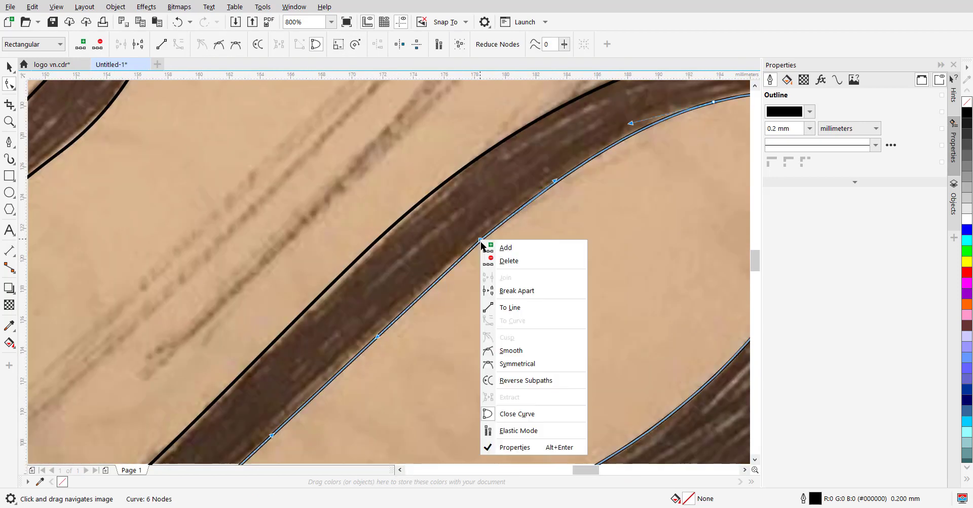
{"action": "left_click", "coordinate": [510, 350]}
Smart Fill the traced calligraphy strokes and the dot above them with blue-grey and a 0.2 mm black outline.
{"action": "scroll", "coordinate": [456, 324], "scroll_direction": "down", "scroll_amount": 4}
{"action": "scroll", "coordinate": [447, 331], "scroll_direction": "up", "scroll_amount": 1}
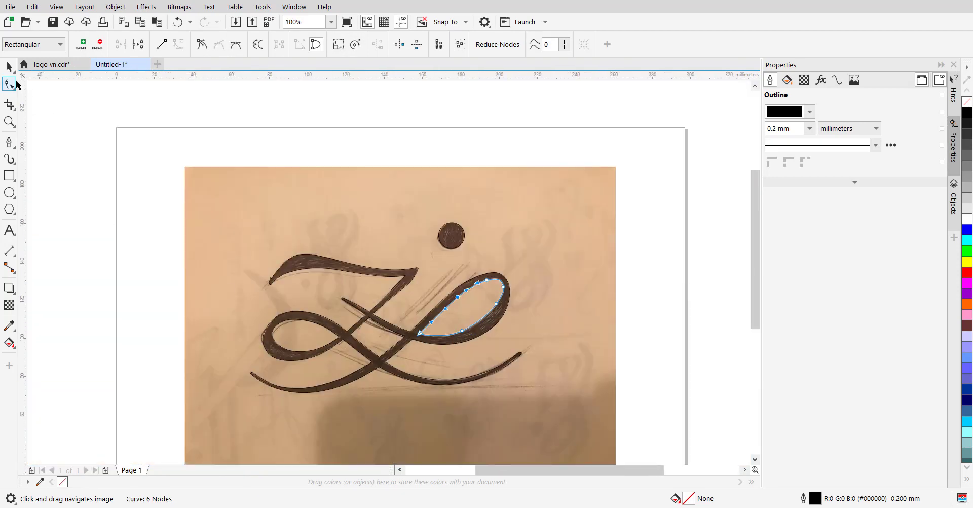
{"action": "left_click", "coordinate": [9, 67]}
{"action": "left_click", "coordinate": [143, 233]}
{"action": "scroll", "coordinate": [318, 287], "scroll_direction": "down", "scroll_amount": 1}
{"action": "scroll", "coordinate": [318, 287], "scroll_direction": "up", "scroll_amount": 1}
{"action": "key", "text": "g"}
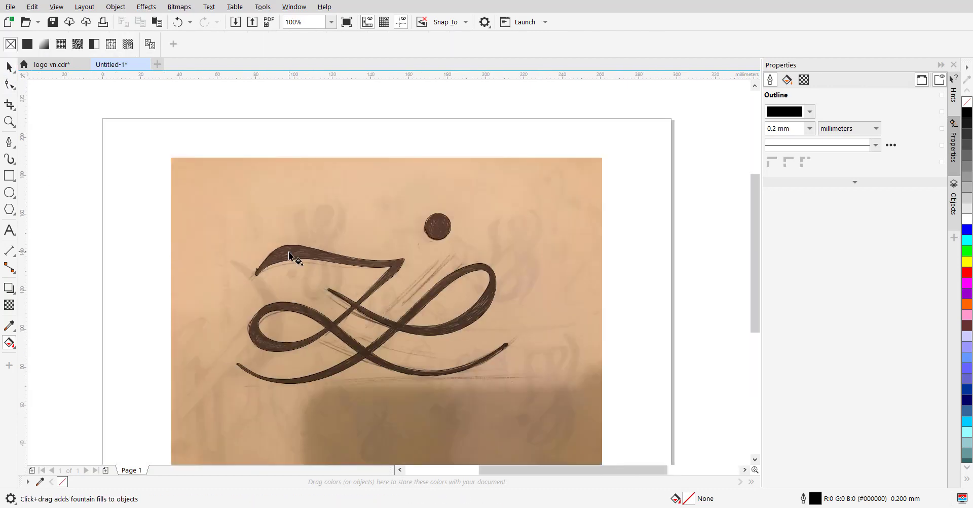
{"action": "left_click", "coordinate": [14, 349]}
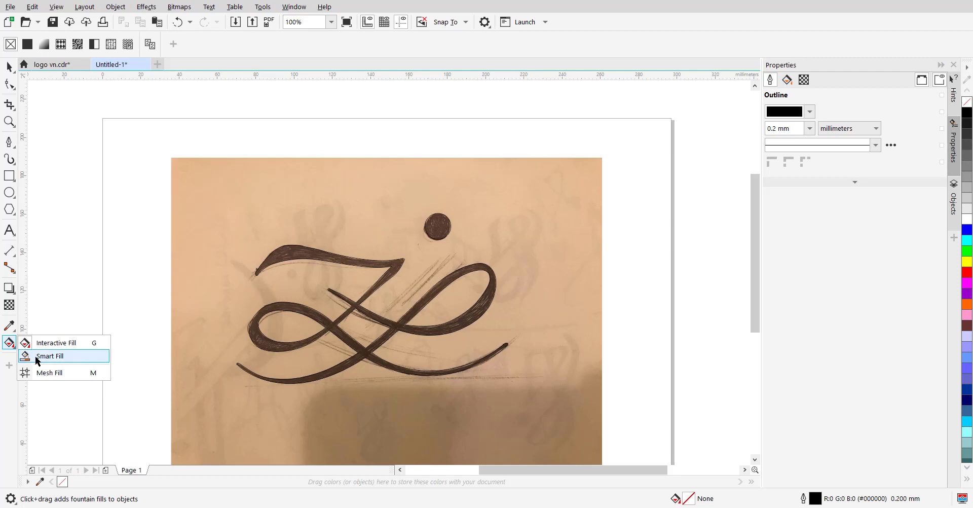
{"action": "left_click", "coordinate": [36, 359]}
{"action": "left_click", "coordinate": [289, 257]}
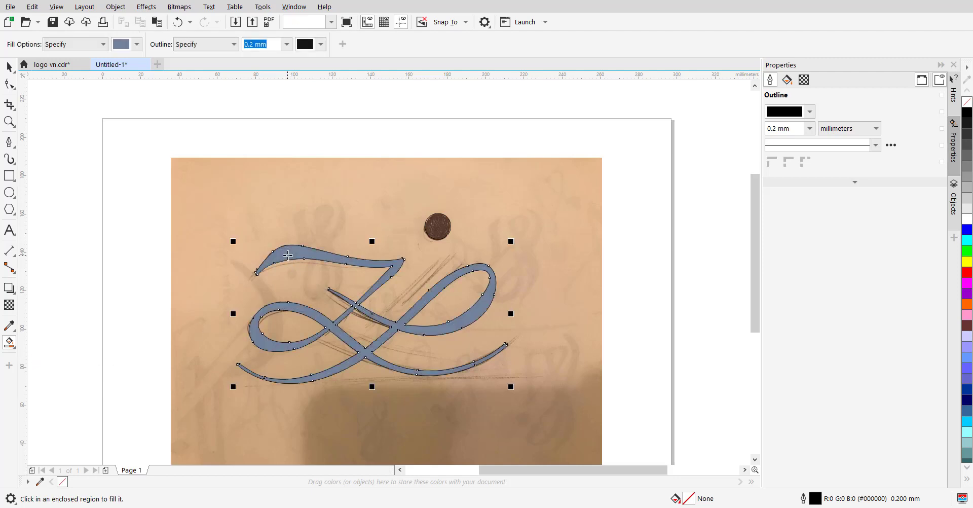
{"action": "left_click", "coordinate": [437, 229]}
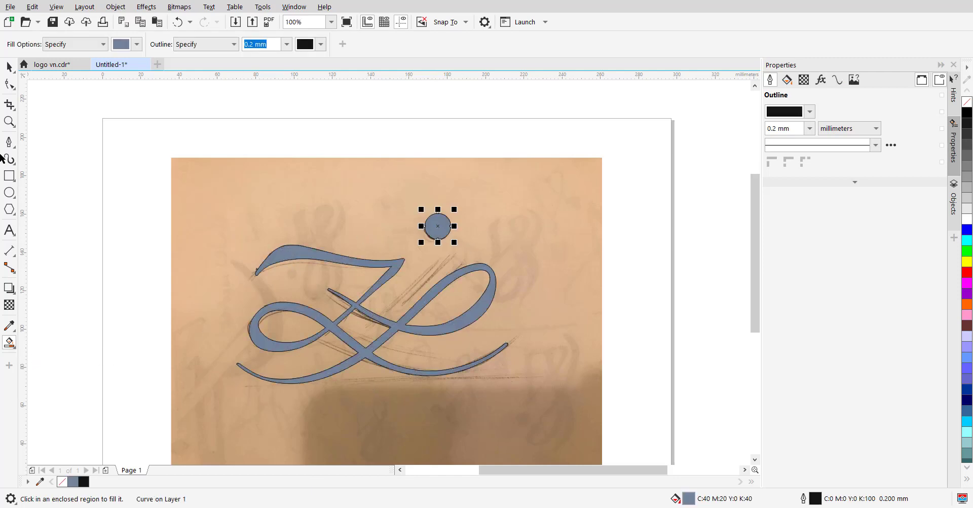
Select the filled strokes and dot together and move them to the blank area right of the page.
{"action": "left_click", "coordinate": [9, 69]}
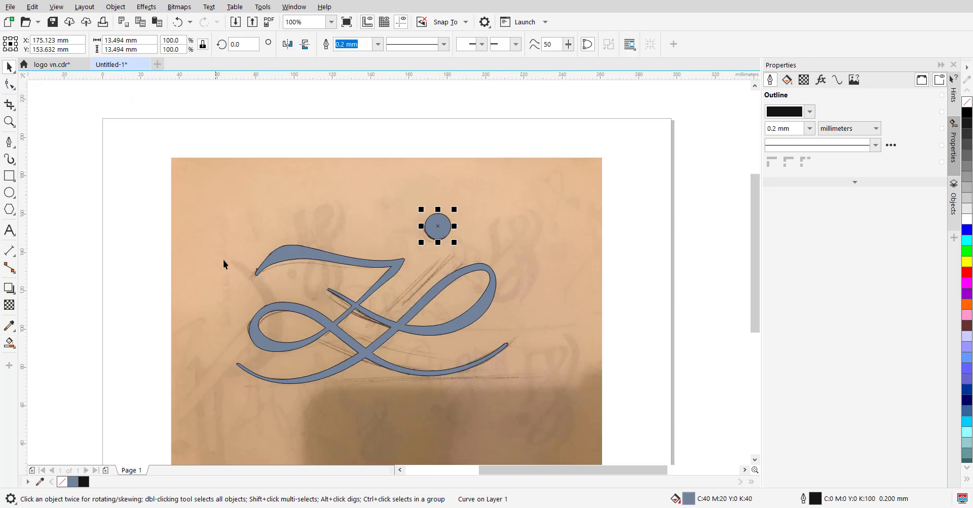
{"action": "left_click", "coordinate": [290, 255], "text": "shift"}
{"action": "scroll", "coordinate": [277, 323], "scroll_direction": "down", "scroll_amount": 1}
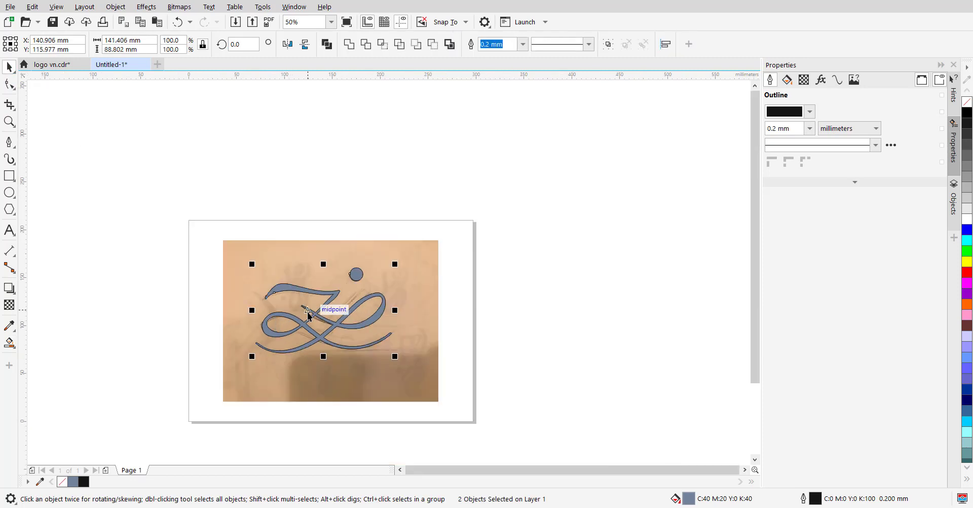
{"action": "left_click_drag", "start_coordinate": [330, 311], "coordinate": [588, 309]}
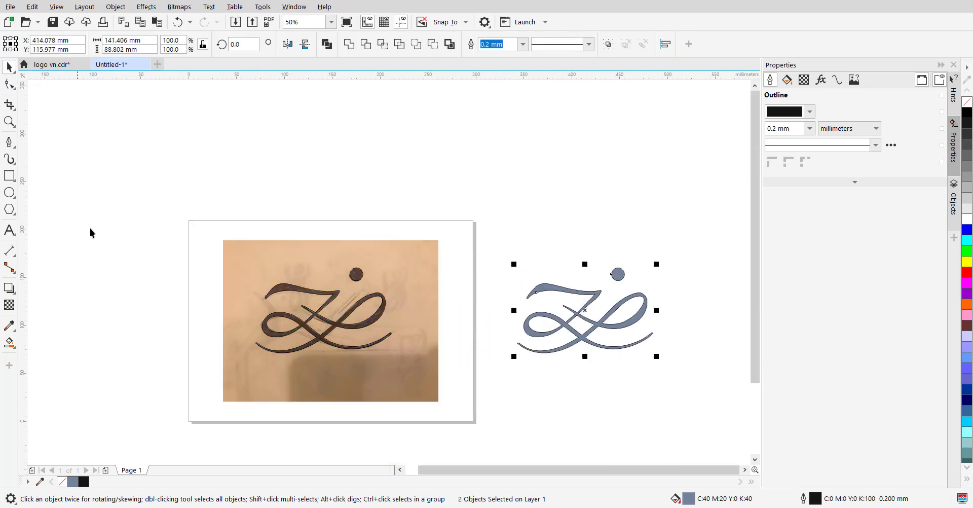
Select the sketch image together with its traced outlines and move them off the page to the left.
{"action": "left_click_drag", "start_coordinate": [150, 203], "coordinate": [164, 208]}
{"action": "left_click_drag", "start_coordinate": [485, 412], "coordinate": [493, 422]}
{"action": "scroll", "coordinate": [493, 421], "scroll_direction": "down", "scroll_amount": 1}
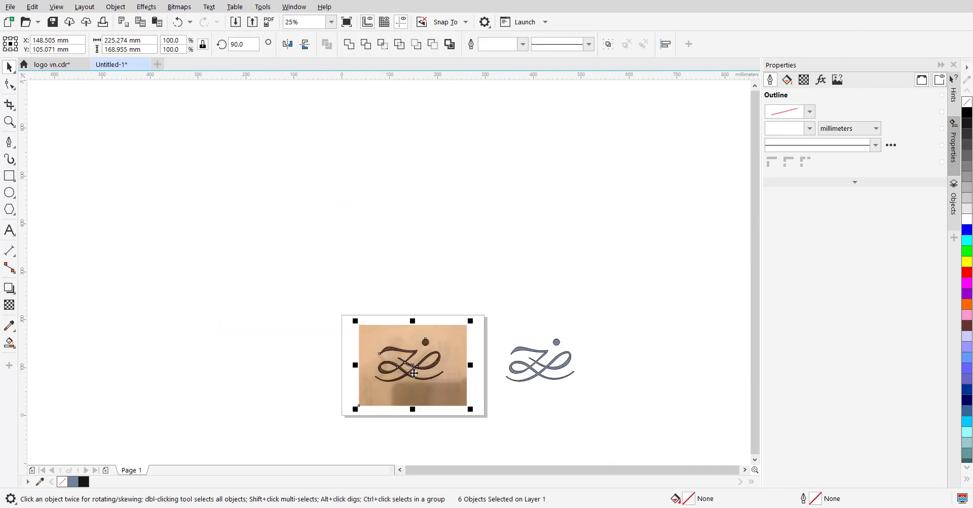
{"action": "left_click_drag", "start_coordinate": [410, 370], "coordinate": [245, 371]}
{"action": "left_click", "coordinate": [530, 420]}
Select the filled logo with its dot and move it onto the empty page.
{"action": "scroll", "coordinate": [530, 423], "scroll_direction": "up", "scroll_amount": 1}
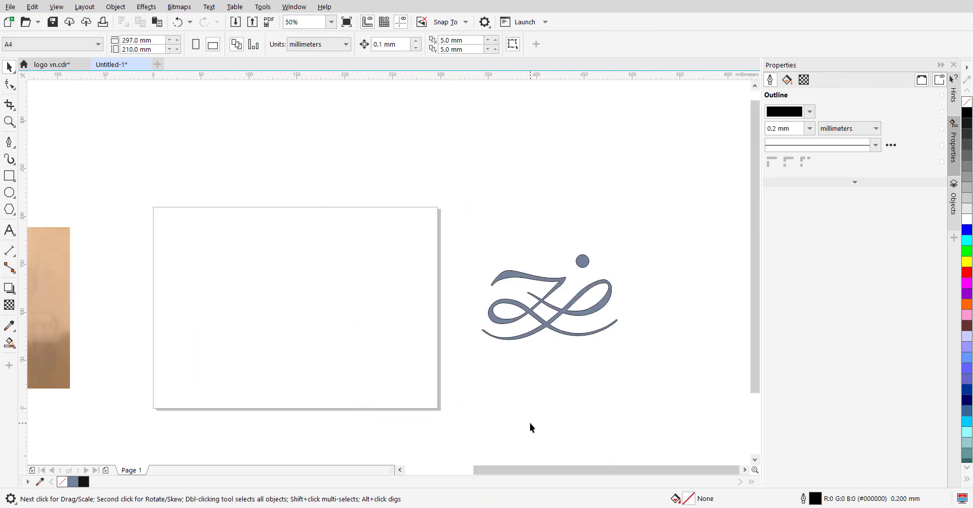
{"action": "left_click_drag", "start_coordinate": [649, 240], "coordinate": [497, 359]}
{"action": "left_click_drag", "start_coordinate": [576, 318], "coordinate": [309, 318]}
{"action": "key", "text": "Escape"}
Set the outline width of the logo strokes and the dot to 0.5 mm.
{"action": "scroll", "coordinate": [324, 314], "scroll_direction": "up", "scroll_amount": 2}
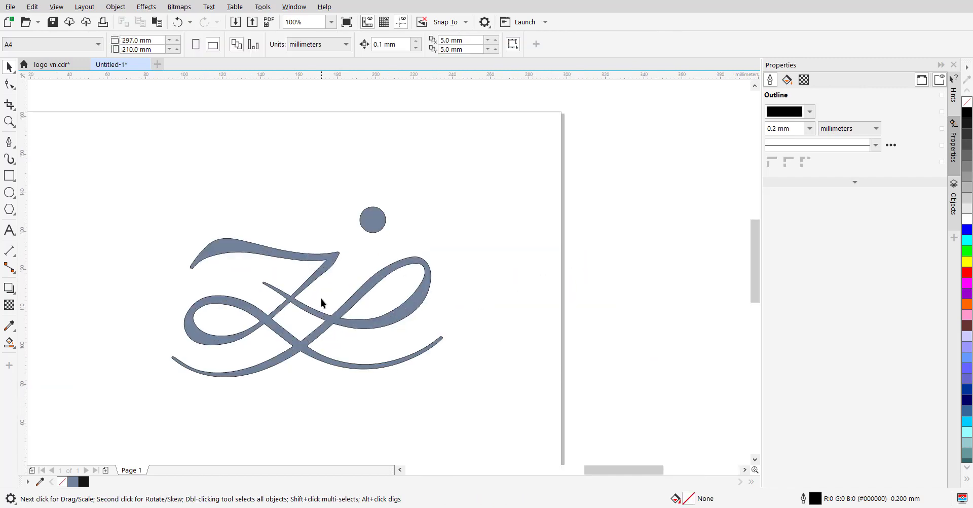
{"action": "scroll", "coordinate": [344, 320], "scroll_direction": "down", "scroll_amount": 1}
{"action": "left_click", "coordinate": [316, 296]}
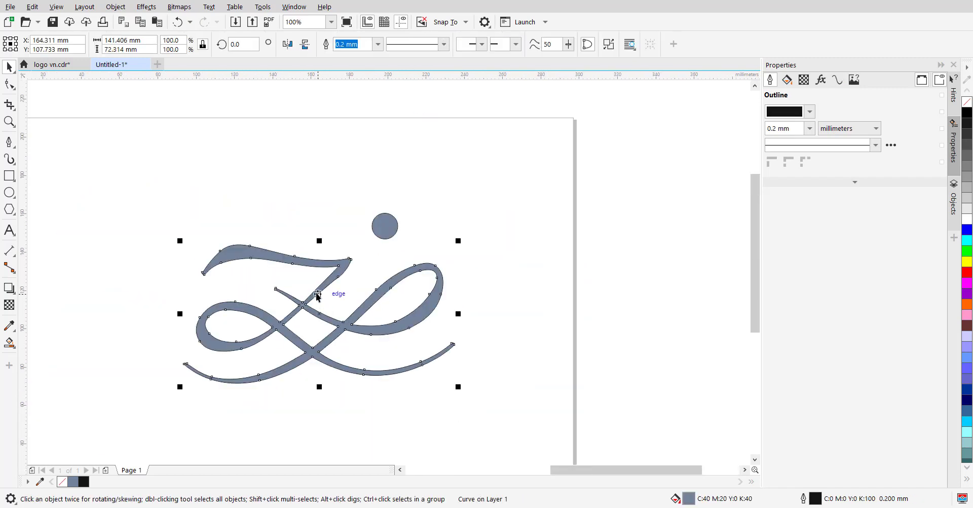
{"action": "left_click", "coordinate": [395, 230], "text": "shift"}
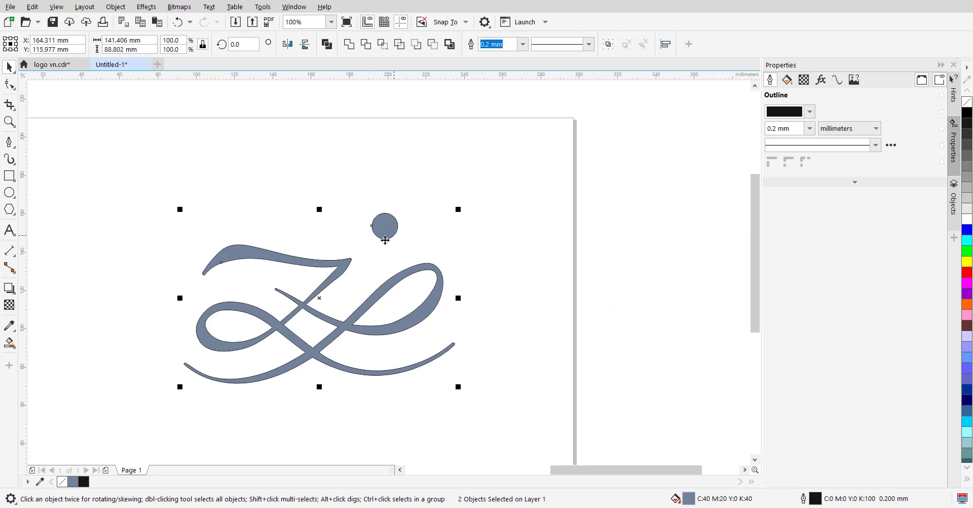
{"action": "left_click", "coordinate": [810, 128]}
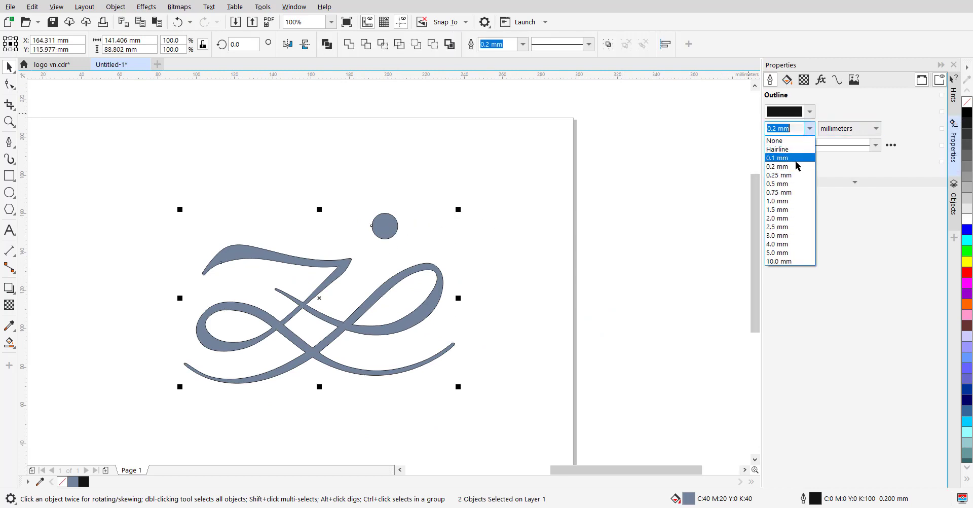
{"action": "left_click", "coordinate": [793, 183]}
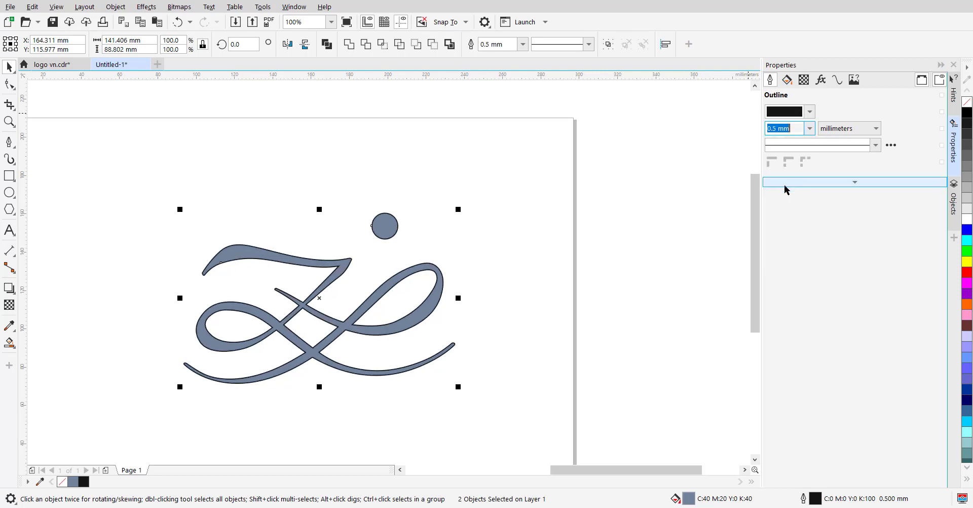
{"action": "left_click", "coordinate": [668, 305]}
Scale the whole logo down proportionally to about 88 by 55 mm on the page.
{"action": "scroll", "coordinate": [278, 268], "scroll_direction": "down", "scroll_amount": 2}
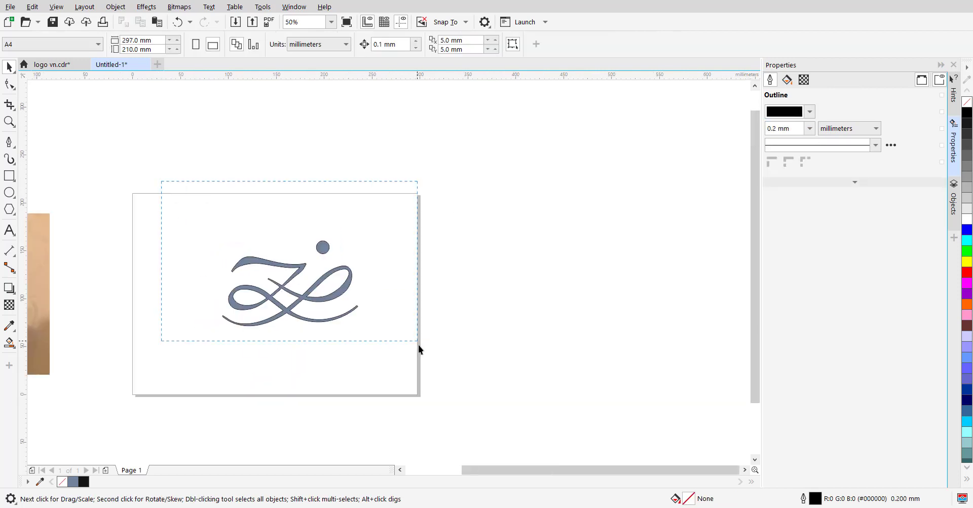
{"action": "left_click_drag", "start_coordinate": [418, 345], "coordinate": [419, 345]}
{"action": "left_click_drag", "start_coordinate": [360, 237], "coordinate": [251, 299]}
{"action": "scroll", "coordinate": [287, 293], "scroll_direction": "up", "scroll_amount": 2}
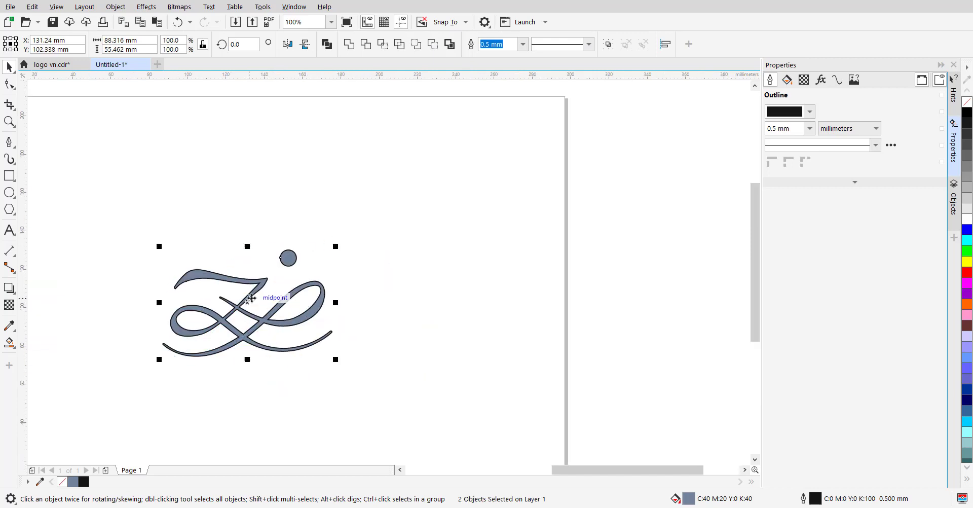
{"action": "scroll", "coordinate": [338, 292], "scroll_direction": "down", "scroll_amount": 2}
{"action": "left_click", "coordinate": [392, 320]}
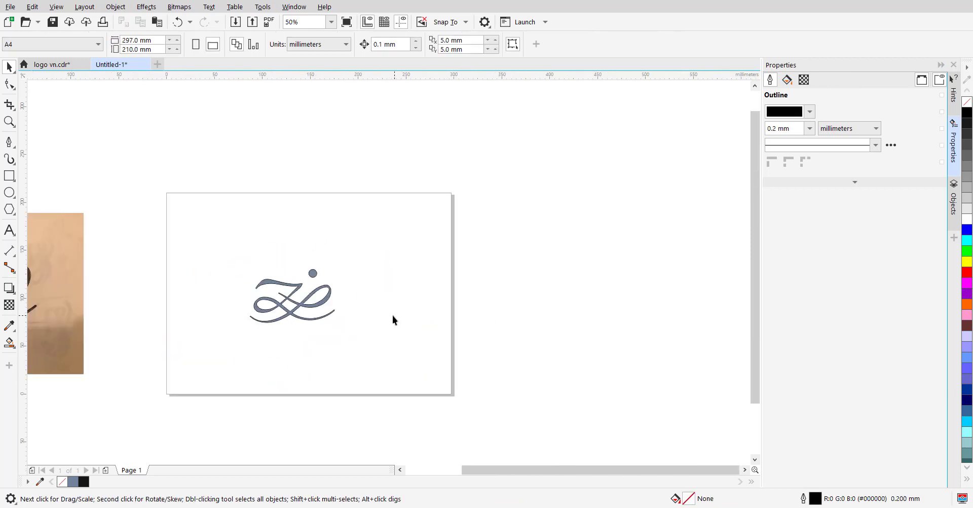
Create a 297 x 210 mm rectangle covering the whole page and give it a uniform fill.
{"action": "double_click", "coordinate": [9, 177]}
{"action": "left_click", "coordinate": [7, 68]}
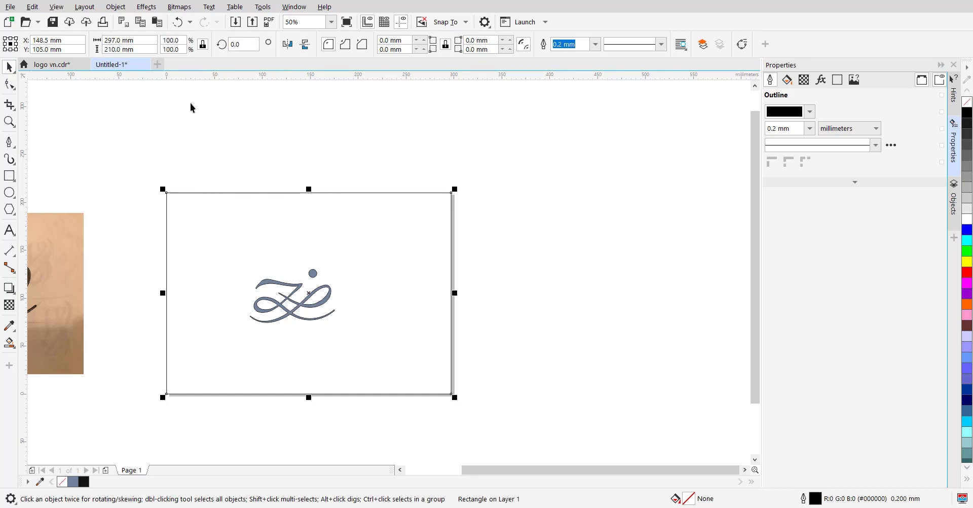
{"action": "left_click", "coordinate": [788, 80]}
{"action": "left_click", "coordinate": [789, 111]}
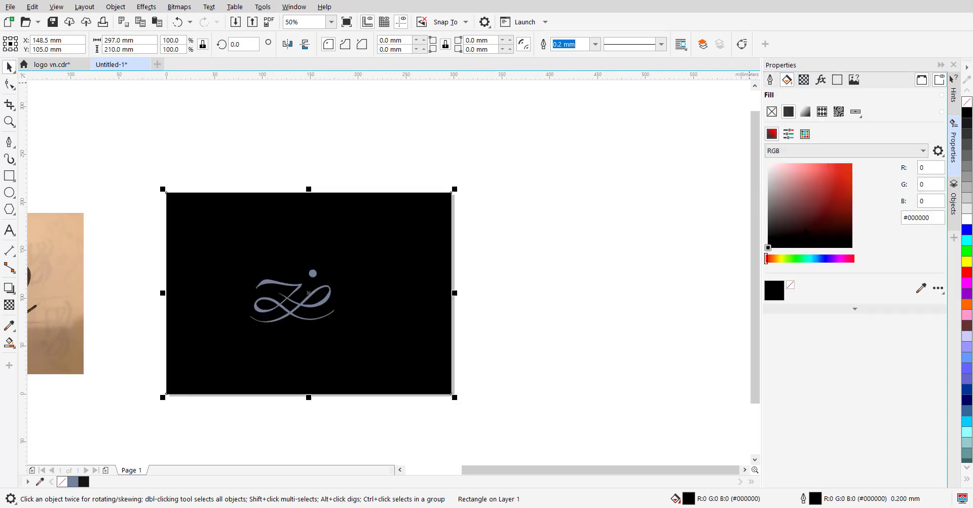
Change the page rectangle's uniform fill to a dark blue, #0B1F78.
{"action": "left_click", "coordinate": [821, 259]}
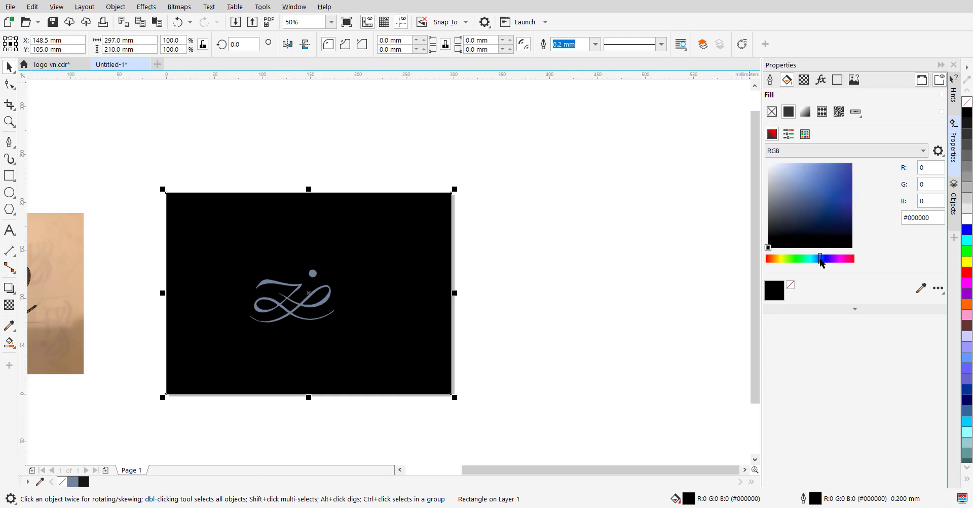
{"action": "left_click_drag", "start_coordinate": [822, 260], "coordinate": [822, 261]}
{"action": "left_click", "coordinate": [836, 202]}
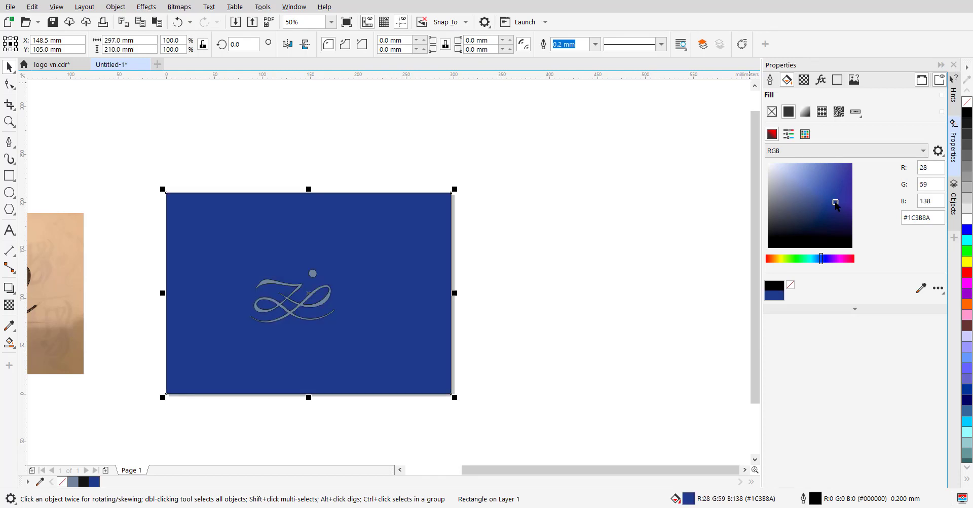
{"action": "left_click_drag", "start_coordinate": [842, 207], "coordinate": [845, 209]}
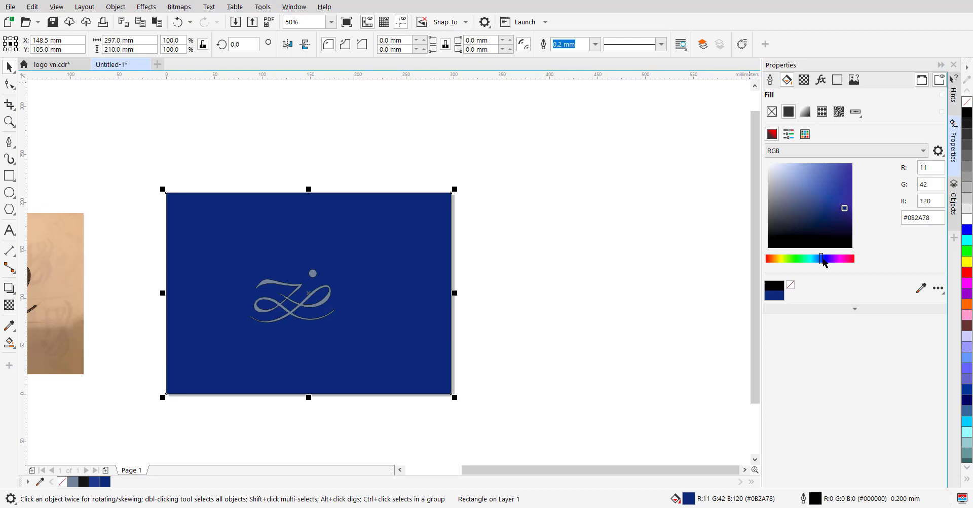
{"action": "left_click_drag", "start_coordinate": [825, 263], "coordinate": [827, 262]}
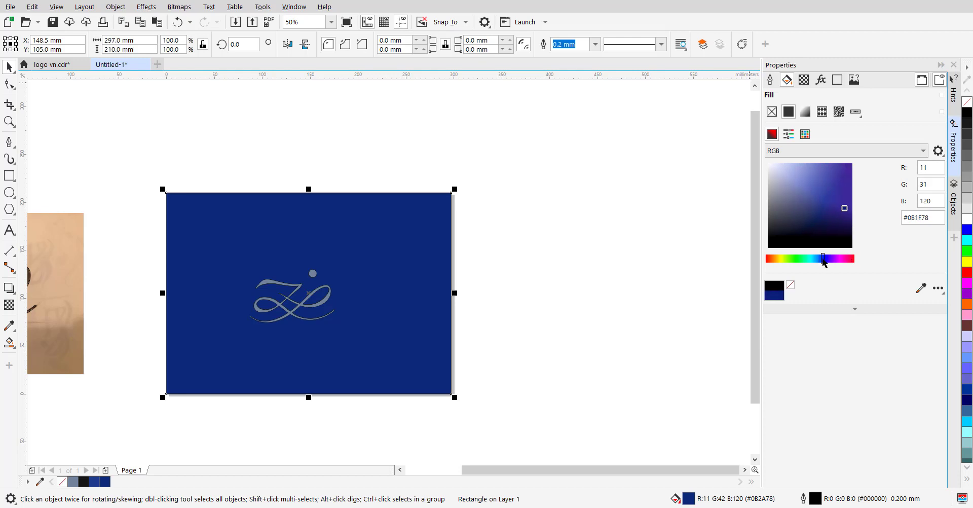
Turn the background fill into an elliptical fountain fill and stretch its height to about 212%.
{"action": "left_click", "coordinate": [805, 112]}
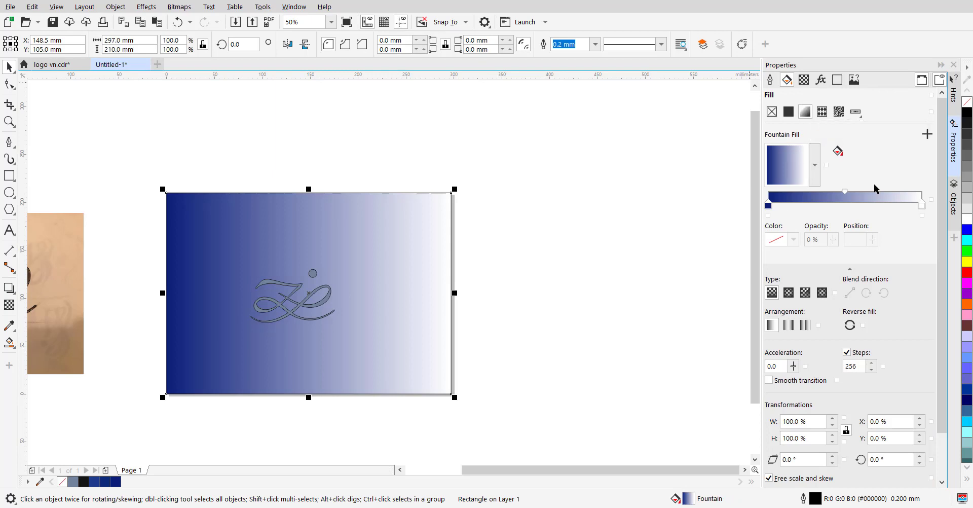
{"action": "left_click", "coordinate": [789, 293]}
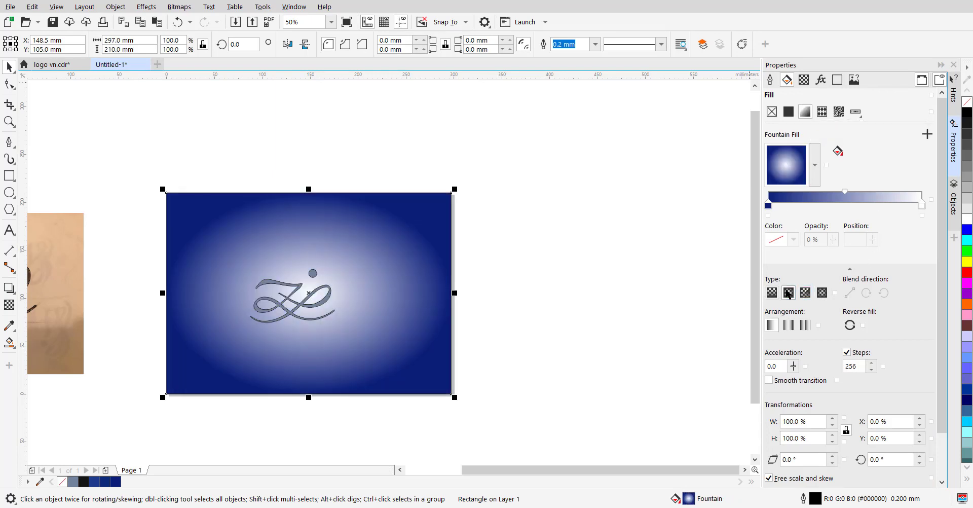
{"action": "left_click", "coordinate": [838, 150]}
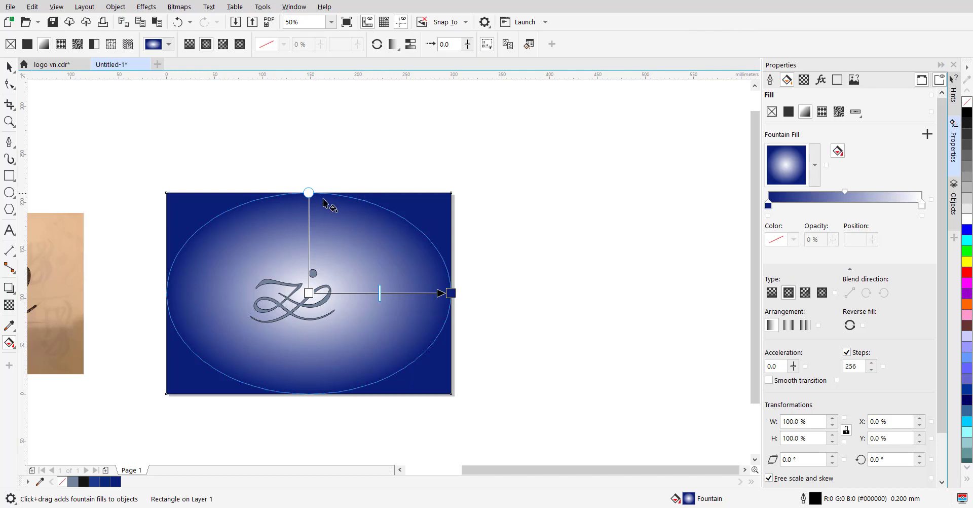
{"action": "left_click_drag", "start_coordinate": [311, 192], "coordinate": [312, 130]}
{"action": "scroll", "coordinate": [327, 238], "scroll_direction": "down", "scroll_amount": 1}
{"action": "scroll", "coordinate": [317, 202], "scroll_direction": "up", "scroll_amount": 1}
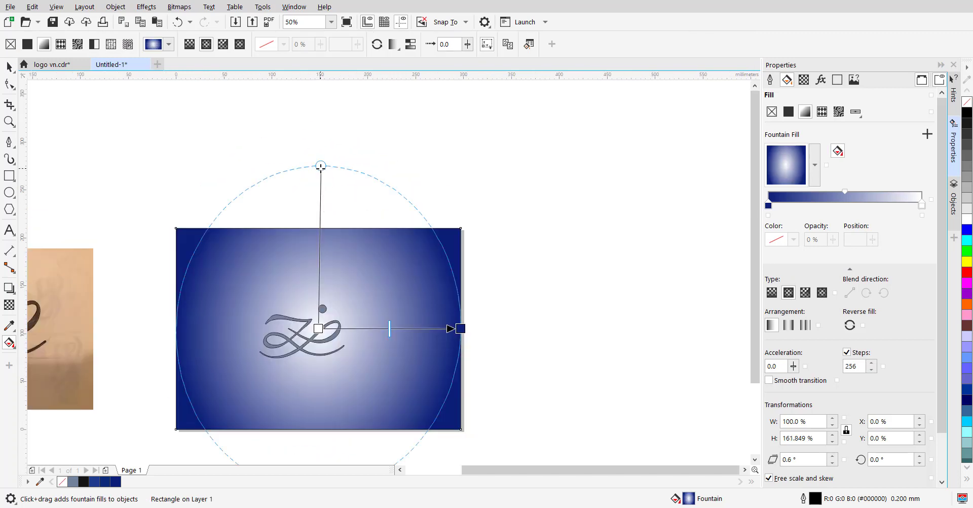
{"action": "left_click_drag", "start_coordinate": [321, 166], "coordinate": [319, 115]}
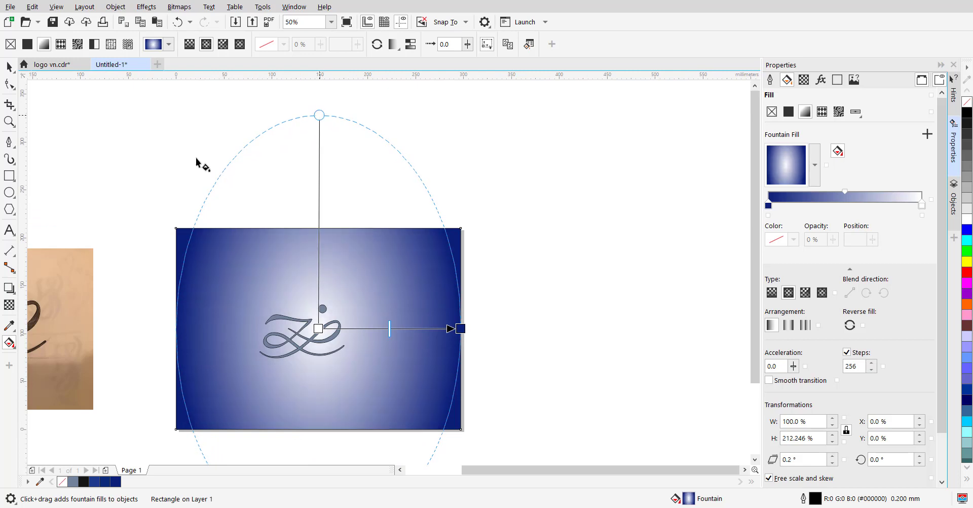
{"action": "left_click", "coordinate": [9, 68]}
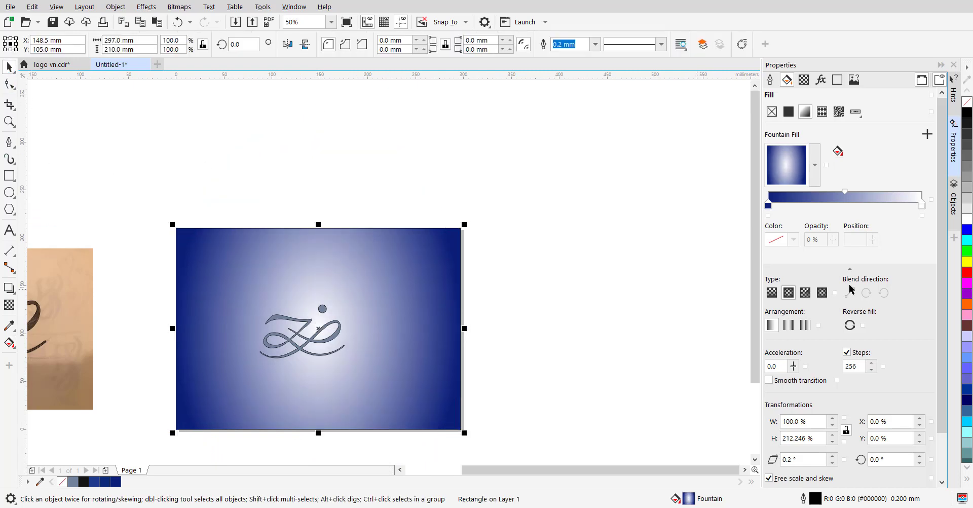
Set the gradient's centre colour to blue, #131B87.
{"action": "left_click", "coordinate": [922, 205]}
{"action": "left_click", "coordinate": [793, 239]}
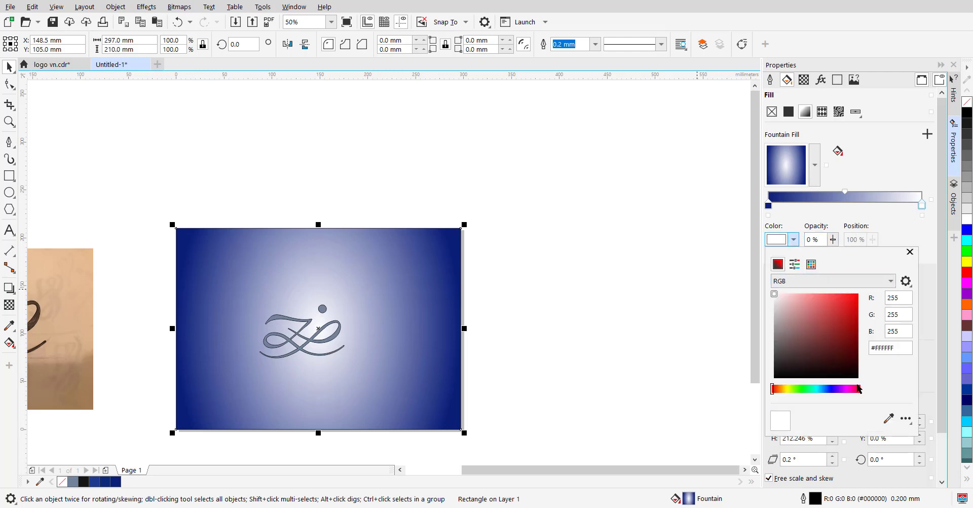
{"action": "left_click", "coordinate": [831, 388]}
{"action": "left_click", "coordinate": [846, 335]}
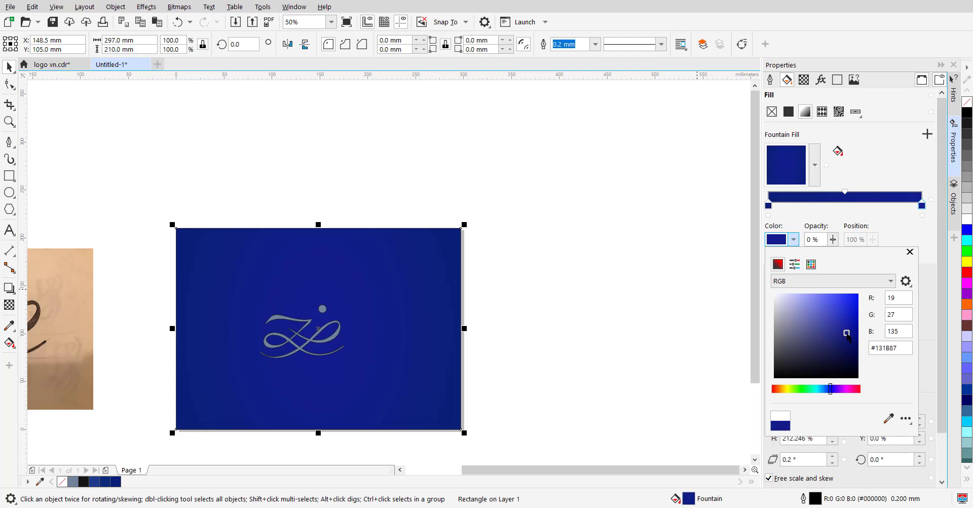
Set the gradient's outer colour to a very dark navy, #030E40, and deselect the background.
{"action": "left_click", "coordinate": [771, 206]}
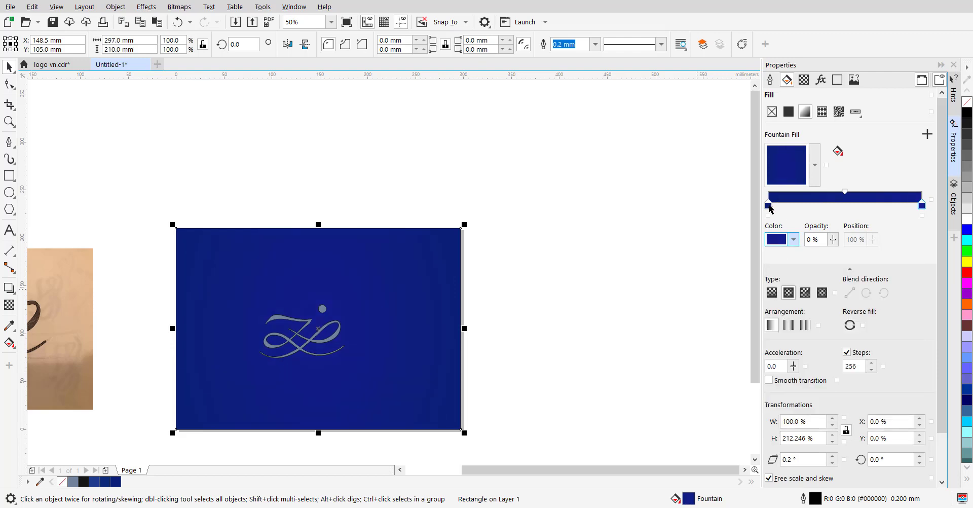
{"action": "left_click", "coordinate": [768, 205]}
{"action": "left_click", "coordinate": [793, 239]}
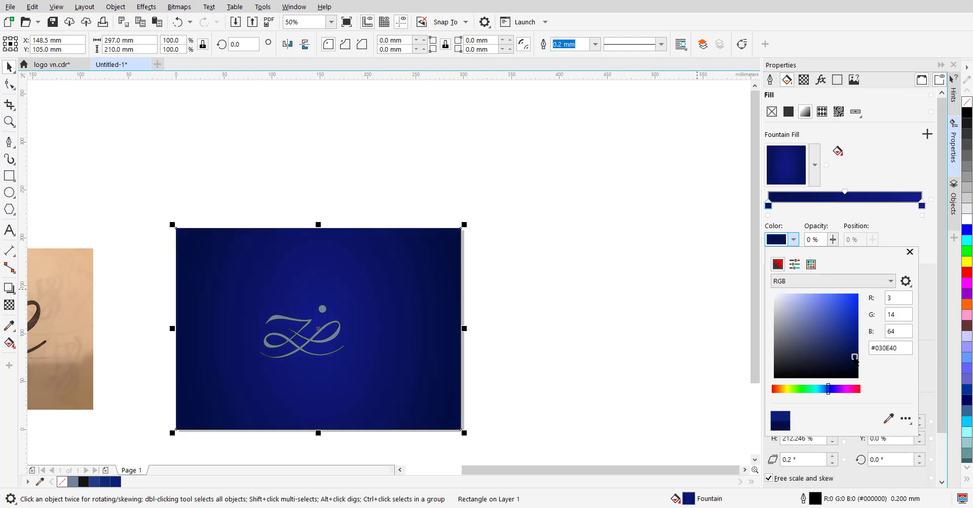
{"action": "left_click", "coordinate": [667, 361]}
{"action": "left_click", "coordinate": [668, 361]}
Select the logo strokes together with the dot and make their outlines white.
{"action": "scroll", "coordinate": [514, 350], "scroll_direction": "down", "scroll_amount": 2}
{"action": "scroll", "coordinate": [442, 285], "scroll_direction": "up", "scroll_amount": 4}
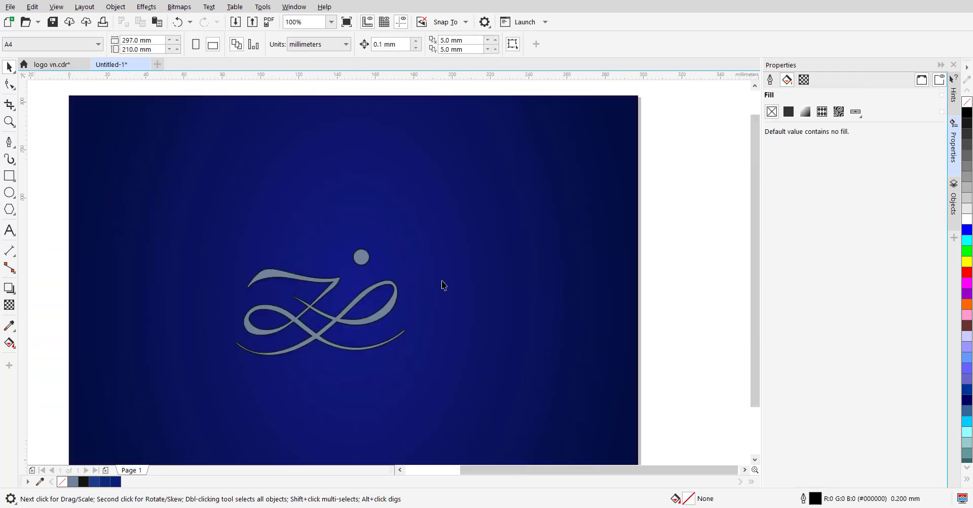
{"action": "scroll", "coordinate": [442, 285], "scroll_direction": "down", "scroll_amount": 2}
{"action": "scroll", "coordinate": [424, 333], "scroll_direction": "up", "scroll_amount": 2}
{"action": "left_click_drag", "start_coordinate": [679, 217], "coordinate": [181, 424]}
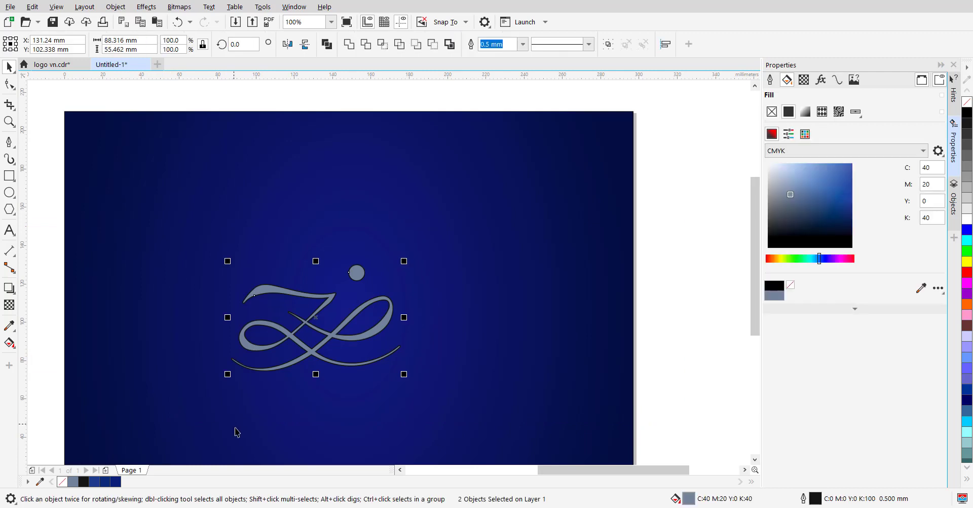
{"action": "right_click", "coordinate": [968, 219]}
{"action": "scroll", "coordinate": [390, 320], "scroll_direction": "down", "scroll_amount": 2}
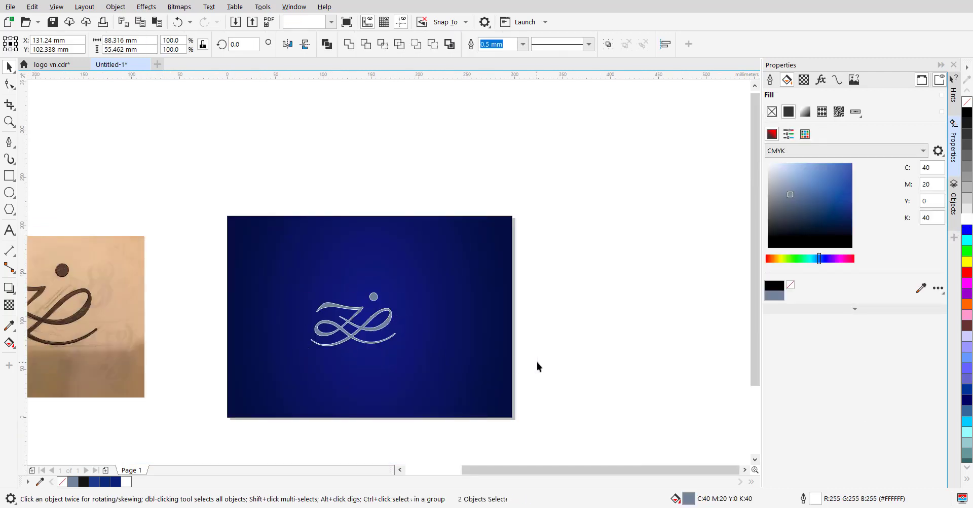
Group the logo strokes with the dot and centre the group horizontally and vertically on the background rectangle.
{"action": "left_click", "coordinate": [546, 260]}
{"action": "left_click_drag", "start_coordinate": [547, 265], "coordinate": [270, 374]}
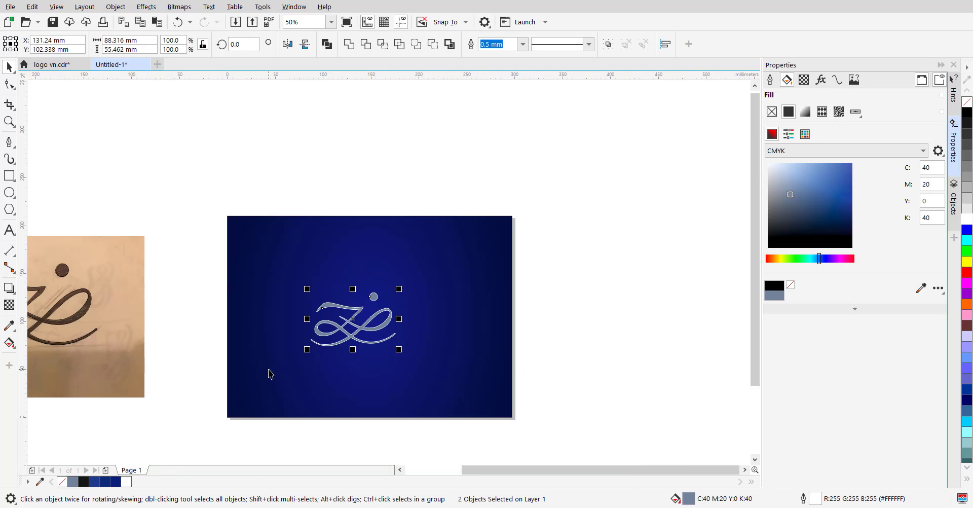
{"action": "key", "text": "ctrl+g"}
{"action": "left_click", "coordinate": [272, 370], "text": "shift"}
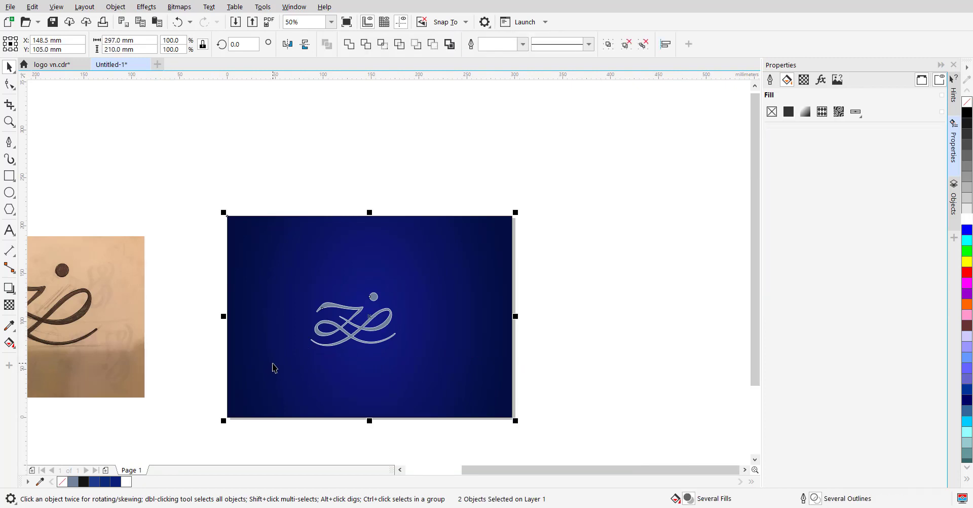
{"action": "key", "text": "c"}
{"action": "key", "text": "e"}
{"action": "left_click", "coordinate": [197, 394]}
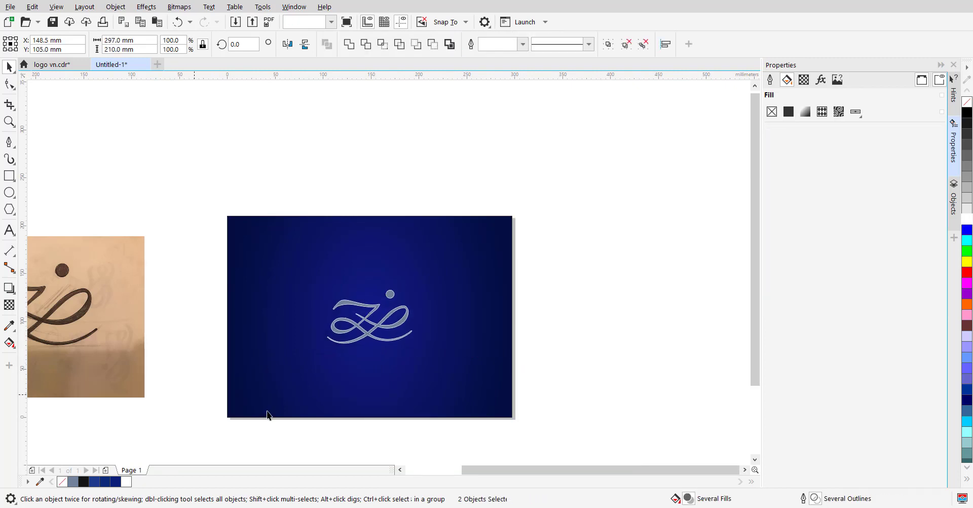
Switch the logo group's fill to the RGB model and fill it with white, #FFFFFF.
{"action": "scroll", "coordinate": [385, 325], "scroll_direction": "up", "scroll_amount": 2}
{"action": "left_click", "coordinate": [376, 321]}
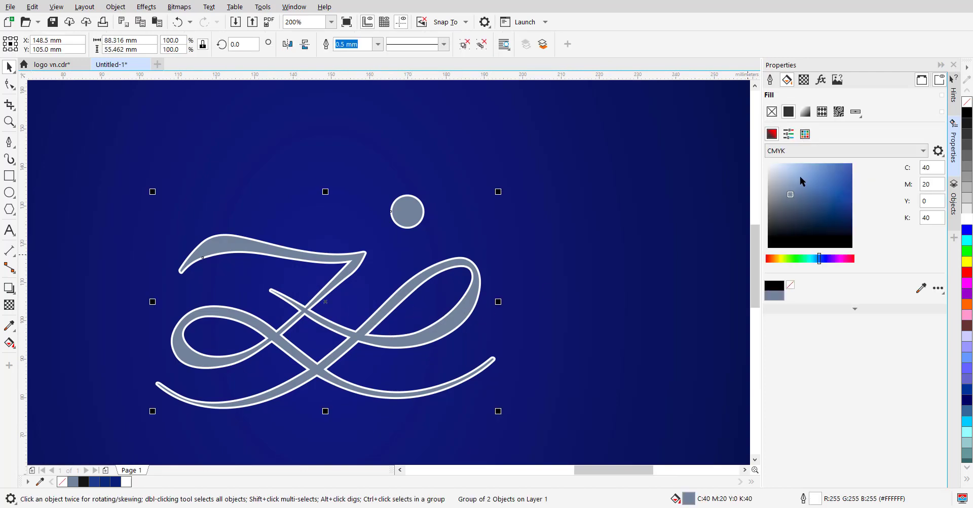
{"action": "left_click", "coordinate": [784, 152]}
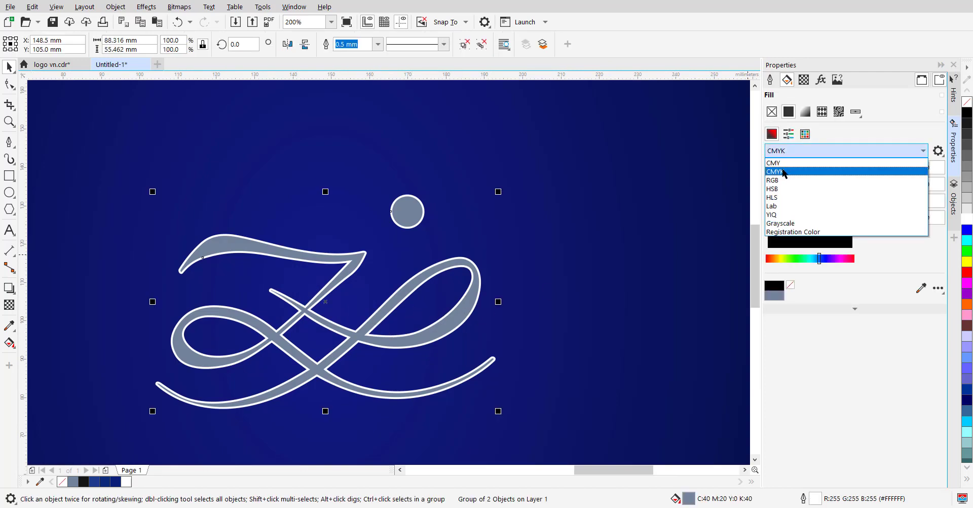
{"action": "left_click", "coordinate": [779, 179]}
{"action": "left_click", "coordinate": [769, 164]}
{"action": "scroll", "coordinate": [467, 359], "scroll_direction": "down", "scroll_amount": 1}
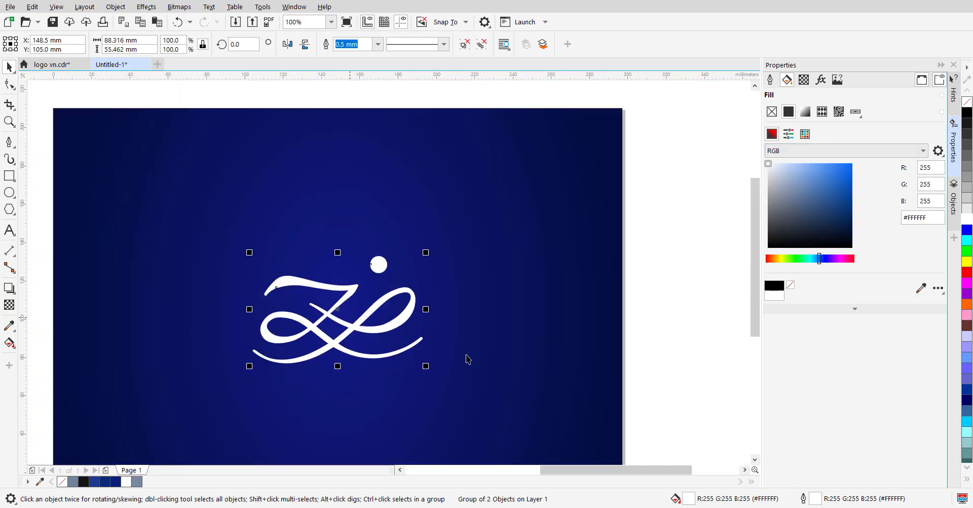
{"action": "left_click", "coordinate": [699, 355]}
Inspect the white logo's curves up close and compare them with the original sketch.
{"action": "scroll", "coordinate": [305, 352], "scroll_direction": "up", "scroll_amount": 1}
{"action": "scroll", "coordinate": [267, 376], "scroll_direction": "up", "scroll_amount": 1}
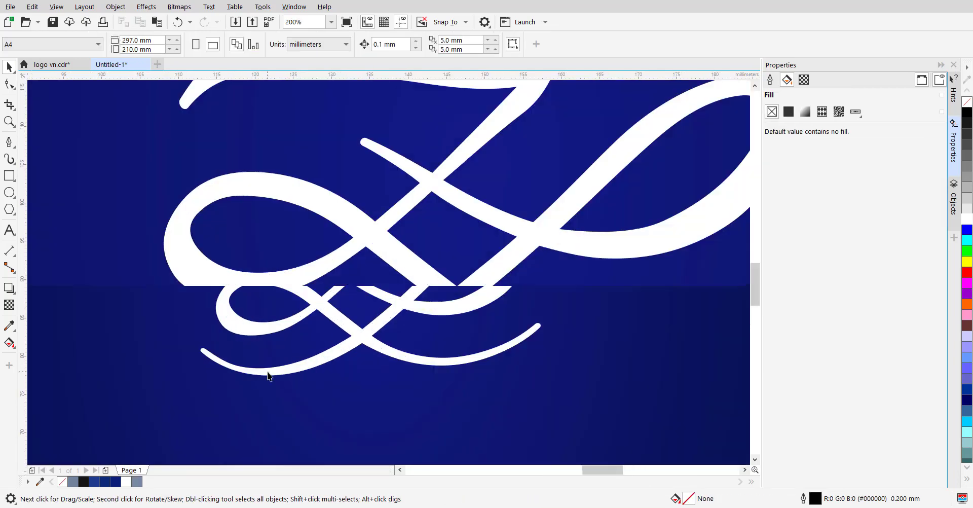
{"action": "scroll", "coordinate": [267, 375], "scroll_direction": "down", "scroll_amount": 3}
{"action": "left_click_drag", "start_coordinate": [147, 377], "coordinate": [307, 356]}
{"action": "scroll", "coordinate": [329, 301], "scroll_direction": "up", "scroll_amount": 1}
{"action": "left_click_drag", "start_coordinate": [730, 314], "coordinate": [538, 327]}
{"action": "scroll", "coordinate": [538, 329], "scroll_direction": "down", "scroll_amount": 1}
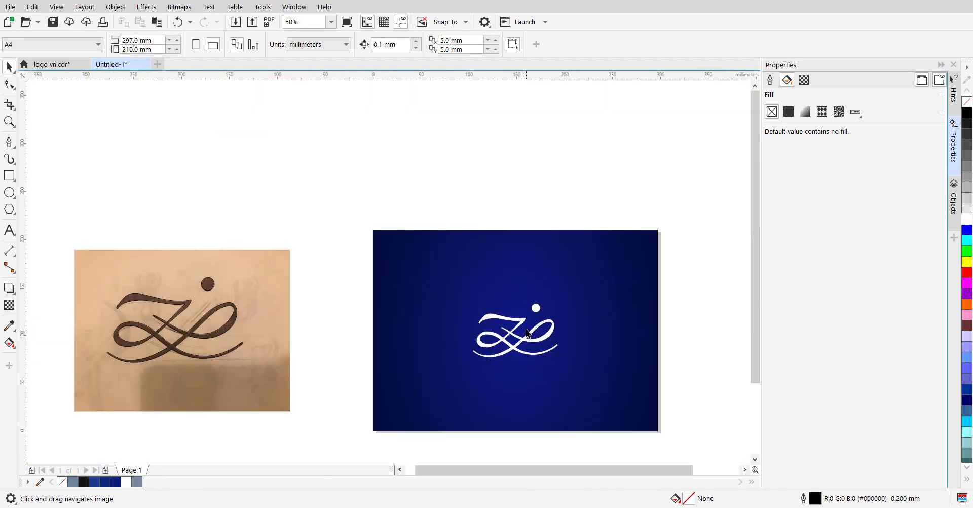
{"action": "scroll", "coordinate": [549, 293], "scroll_direction": "up", "scroll_amount": 3}
Smooth the outer curve at the upper right of the logo's right-hand loop by adjusting its nodes and handles.
{"action": "left_click", "coordinate": [551, 293]}
{"action": "double_click", "coordinate": [551, 293]}
{"action": "scroll", "coordinate": [551, 293], "scroll_direction": "up", "scroll_amount": 1}
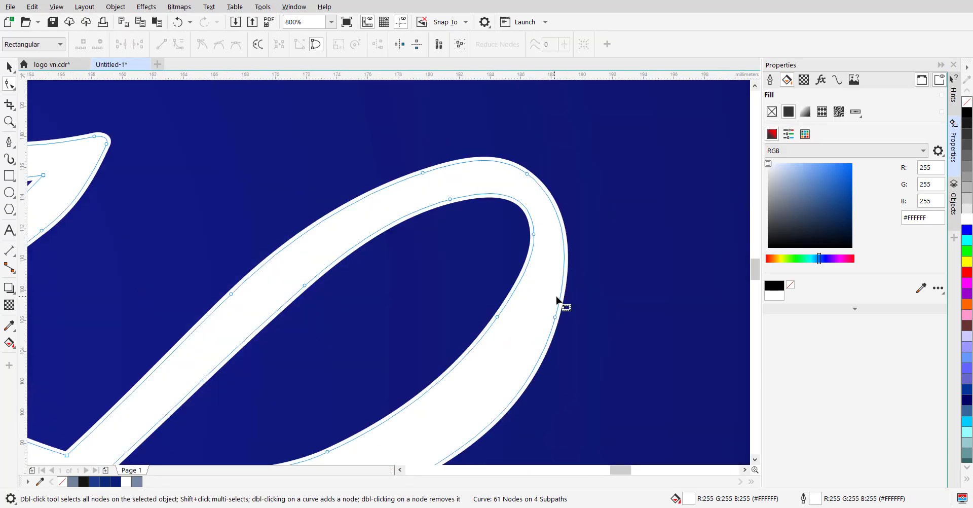
{"action": "left_click", "coordinate": [562, 300]}
{"action": "left_click_drag", "start_coordinate": [584, 248], "coordinate": [588, 232]}
{"action": "scroll", "coordinate": [535, 178], "scroll_direction": "up", "scroll_amount": 1}
{"action": "left_click_drag", "start_coordinate": [528, 176], "coordinate": [529, 169]}
{"action": "left_click_drag", "start_coordinate": [594, 217], "coordinate": [592, 214]}
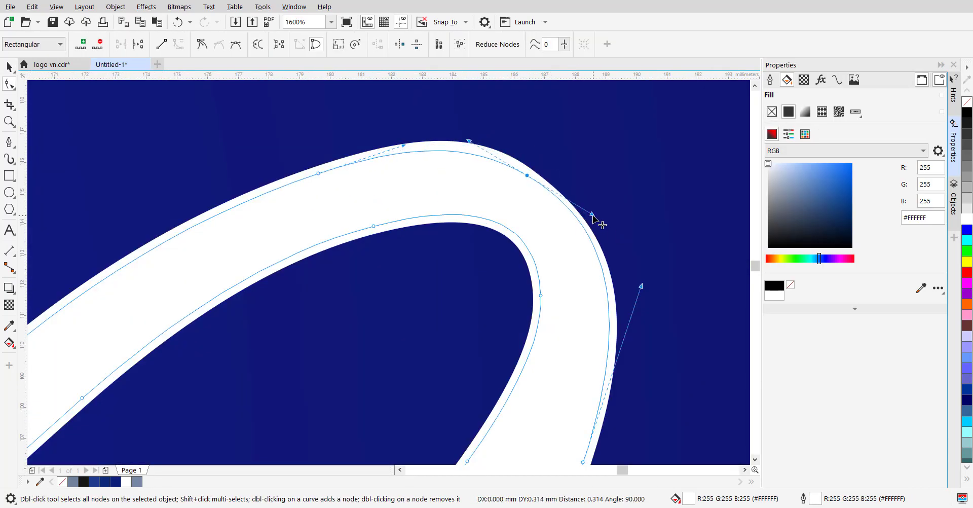
{"action": "scroll", "coordinate": [522, 284], "scroll_direction": "down", "scroll_amount": 3}
{"action": "left_click", "coordinate": [9, 67]}
{"action": "scroll", "coordinate": [524, 311], "scroll_direction": "down", "scroll_amount": 2}
{"action": "left_click", "coordinate": [525, 347]}
Refine the lower outer curve of the right-hand loop by adjusting its bottom node and the curve handles.
{"action": "scroll", "coordinate": [525, 343], "scroll_direction": "up", "scroll_amount": 1}
{"action": "scroll", "coordinate": [525, 344], "scroll_direction": "down", "scroll_amount": 1}
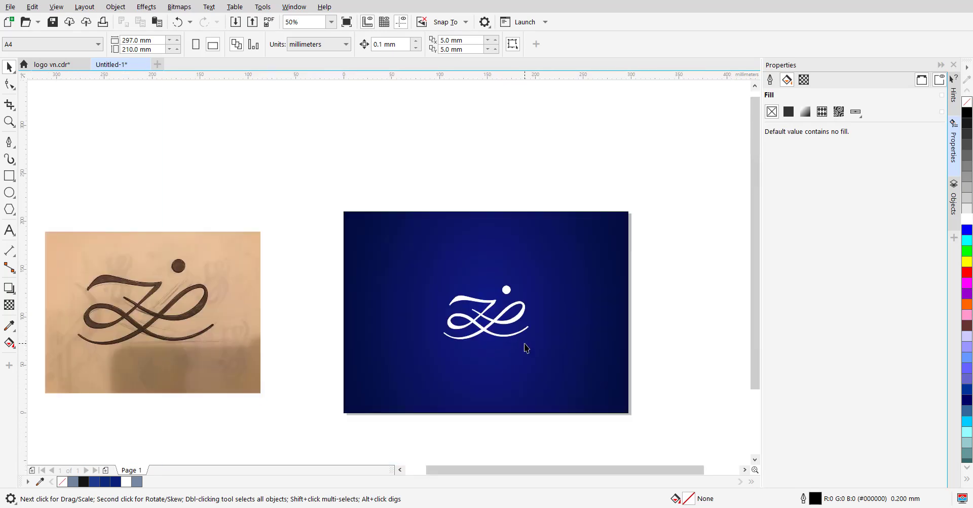
{"action": "scroll", "coordinate": [518, 325], "scroll_direction": "up", "scroll_amount": 3}
{"action": "double_click", "coordinate": [538, 252]}
{"action": "scroll", "coordinate": [547, 248], "scroll_direction": "up", "scroll_amount": 1}
{"action": "left_click", "coordinate": [528, 286]}
{"action": "left_click_drag", "start_coordinate": [506, 317], "coordinate": [505, 315]}
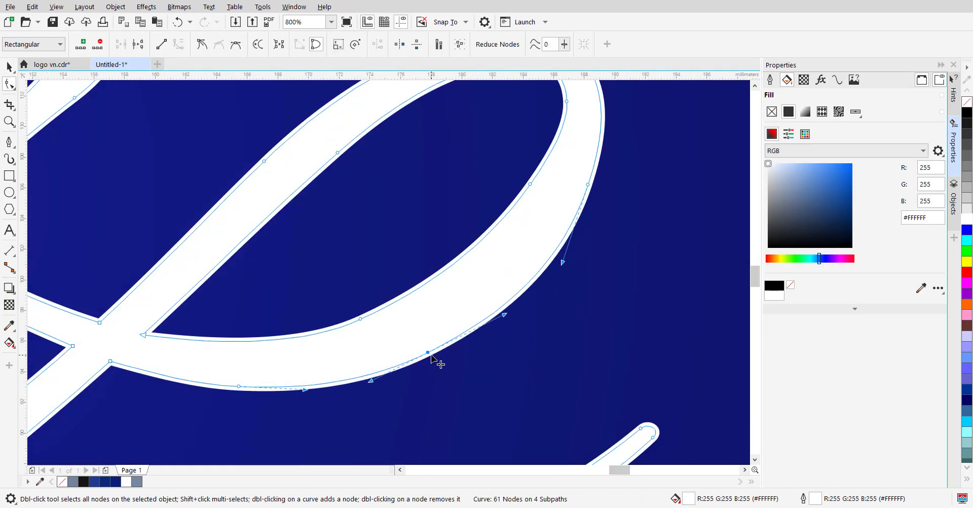
{"action": "left_click_drag", "start_coordinate": [428, 353], "coordinate": [427, 347]}
{"action": "left_click_drag", "start_coordinate": [578, 217], "coordinate": [553, 305]}
{"action": "left_click_drag", "start_coordinate": [563, 273], "coordinate": [563, 265]}
{"action": "scroll", "coordinate": [512, 284], "scroll_direction": "down", "scroll_amount": 3}
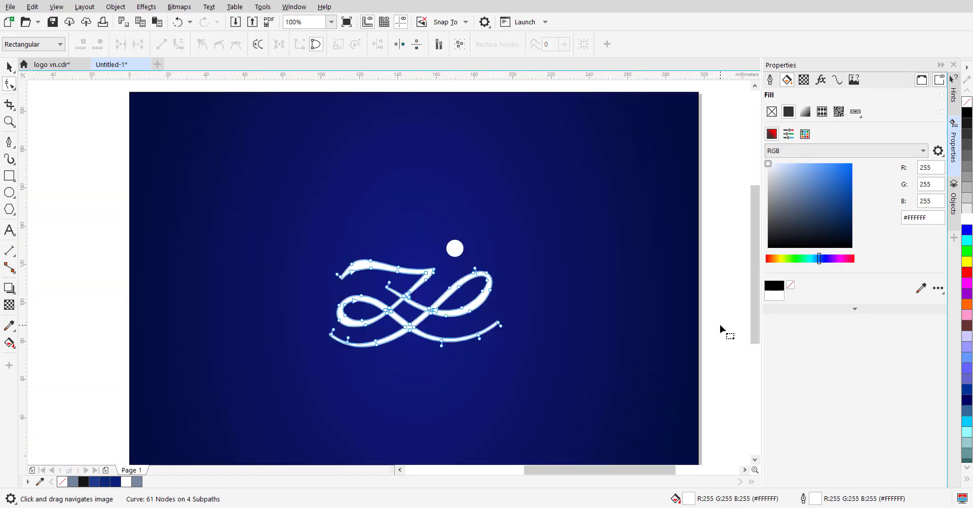
{"action": "key", "text": "space"}
{"action": "left_click", "coordinate": [721, 325]}
Try an outline width of 0.25 mm on the logo group.
{"action": "scroll", "coordinate": [489, 350], "scroll_direction": "down", "scroll_amount": 1}
{"action": "scroll", "coordinate": [495, 341], "scroll_direction": "up", "scroll_amount": 2}
{"action": "left_click", "coordinate": [354, 315]}
{"action": "left_click", "coordinate": [771, 81]}
{"action": "left_click", "coordinate": [809, 130]}
{"action": "left_click", "coordinate": [793, 175]}
{"action": "scroll", "coordinate": [471, 291], "scroll_direction": "down", "scroll_amount": 1}
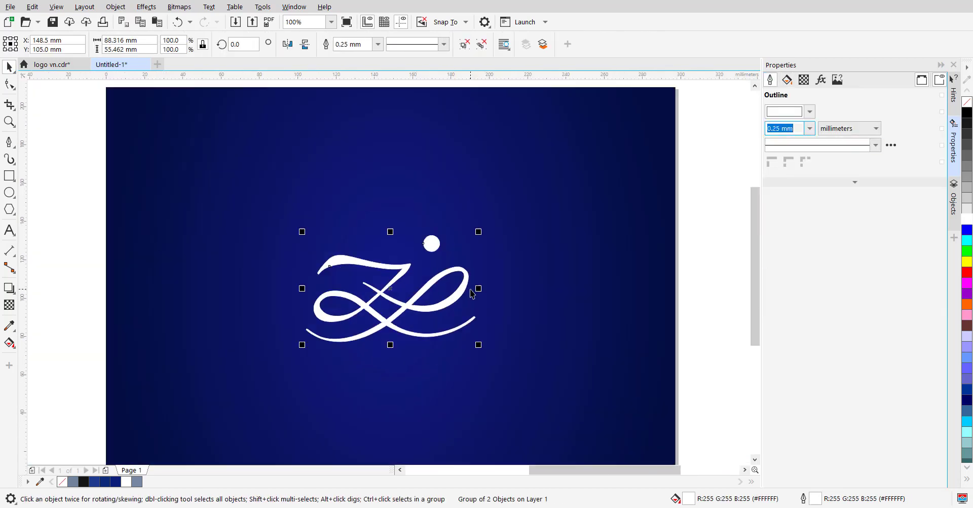
Recolour the logo group's fill to pale yellow, #FFF9B2, after trying other colours.
{"action": "left_click", "coordinate": [500, 299]}
{"action": "left_click", "coordinate": [426, 308]}
{"action": "left_click", "coordinate": [787, 80]}
{"action": "left_click", "coordinate": [779, 177]}
{"action": "left_click", "coordinate": [779, 186]}
{"action": "left_click", "coordinate": [817, 171]}
{"action": "left_click", "coordinate": [820, 164]}
{"action": "left_click_drag", "start_coordinate": [819, 259], "coordinate": [779, 261]}
{"action": "left_click", "coordinate": [806, 165]}
{"action": "left_click", "coordinate": [802, 165]}
{"action": "left_click", "coordinate": [792, 165]}
{"action": "left_click", "coordinate": [447, 314]}
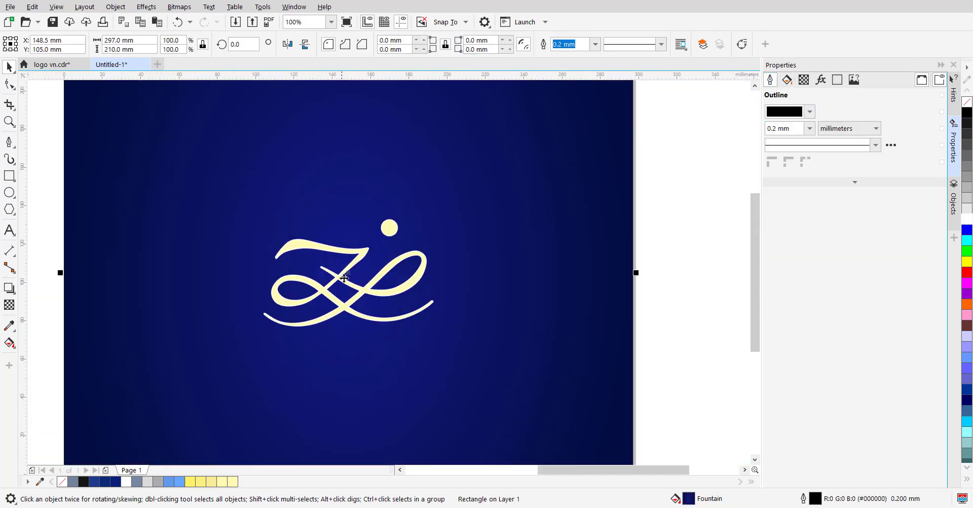
{"action": "left_click", "coordinate": [345, 278]}
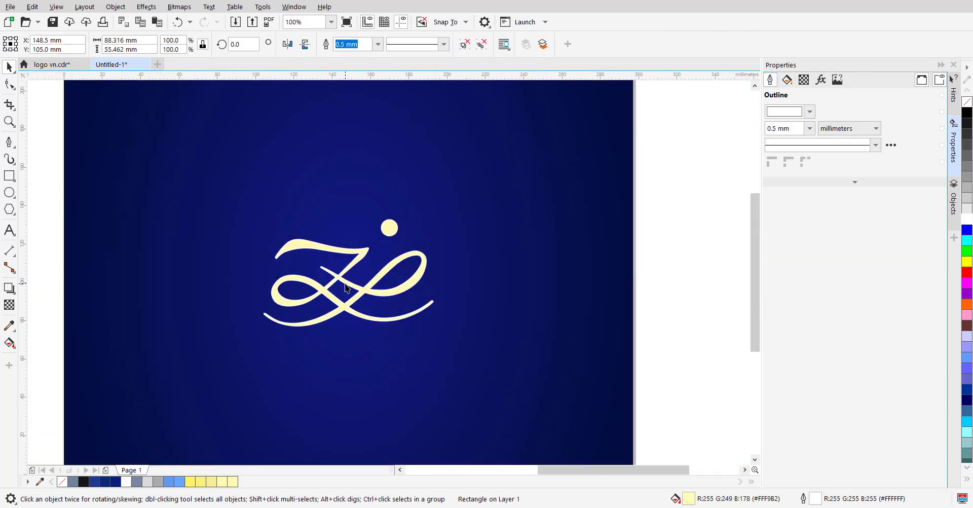
Add a flat black drop shadow to the logo group with 100 opacity and 18 feathering.
{"action": "left_click", "coordinate": [13, 291]}
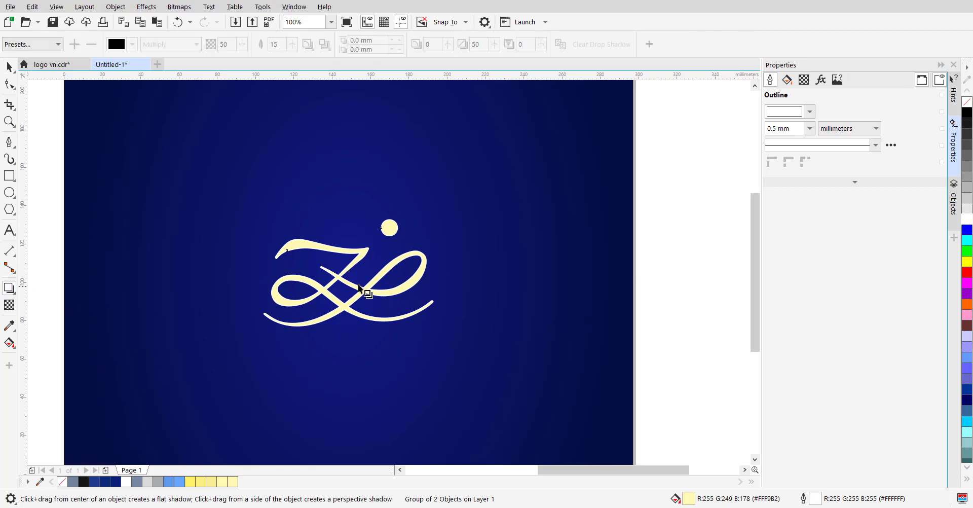
{"action": "left_click_drag", "start_coordinate": [348, 282], "coordinate": [388, 304]}
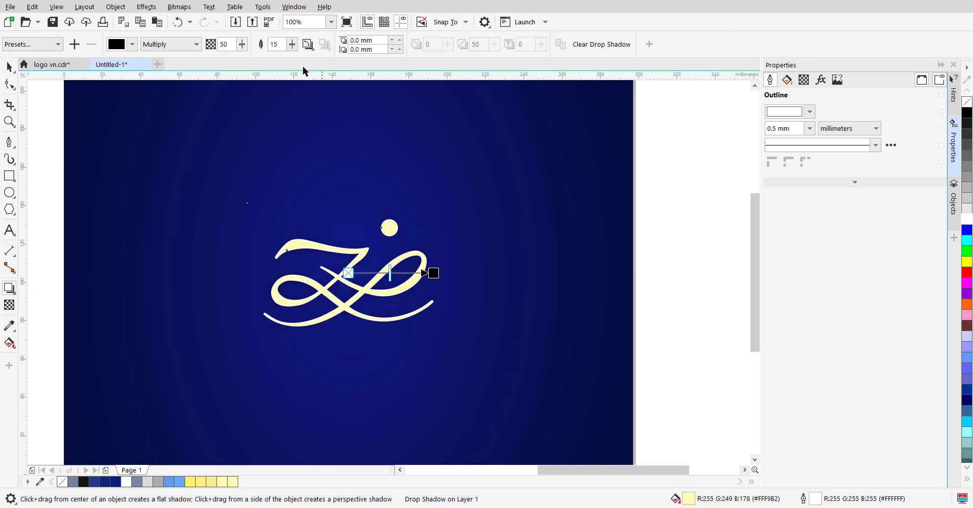
{"action": "left_click_drag", "start_coordinate": [243, 46], "coordinate": [463, 120]}
{"action": "left_click", "coordinate": [292, 49]}
{"action": "left_click_drag", "start_coordinate": [289, 60], "coordinate": [300, 60]}
{"action": "scroll", "coordinate": [374, 265], "scroll_direction": "down", "scroll_amount": 2}
{"action": "left_click", "coordinate": [9, 67]}
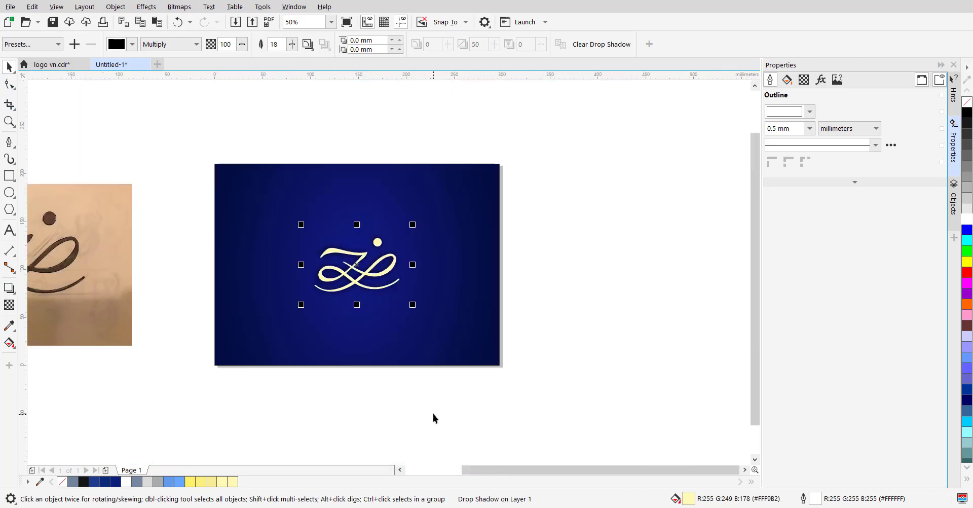
{"action": "left_click", "coordinate": [433, 413]}
Recolour the logo group's fill to white, keeping its drop shadow.
{"action": "scroll", "coordinate": [364, 273], "scroll_direction": "up", "scroll_amount": 2}
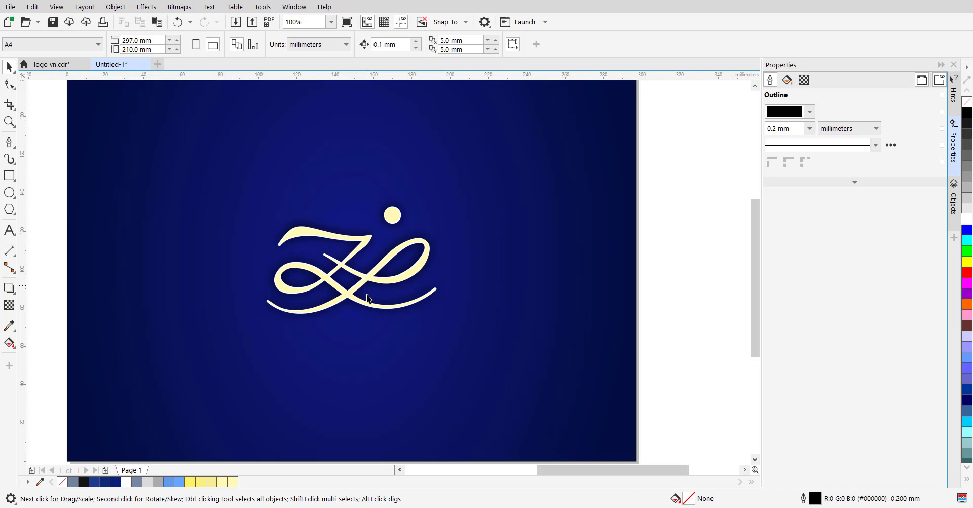
{"action": "scroll", "coordinate": [368, 300], "scroll_direction": "down", "scroll_amount": 2}
{"action": "scroll", "coordinate": [358, 324], "scroll_direction": "up", "scroll_amount": 2}
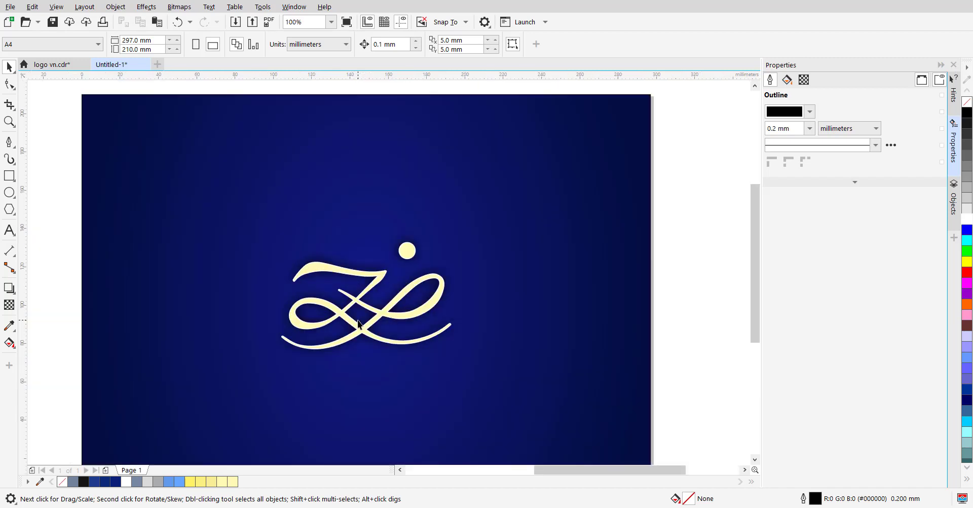
{"action": "scroll", "coordinate": [359, 324], "scroll_direction": "up", "scroll_amount": 1}
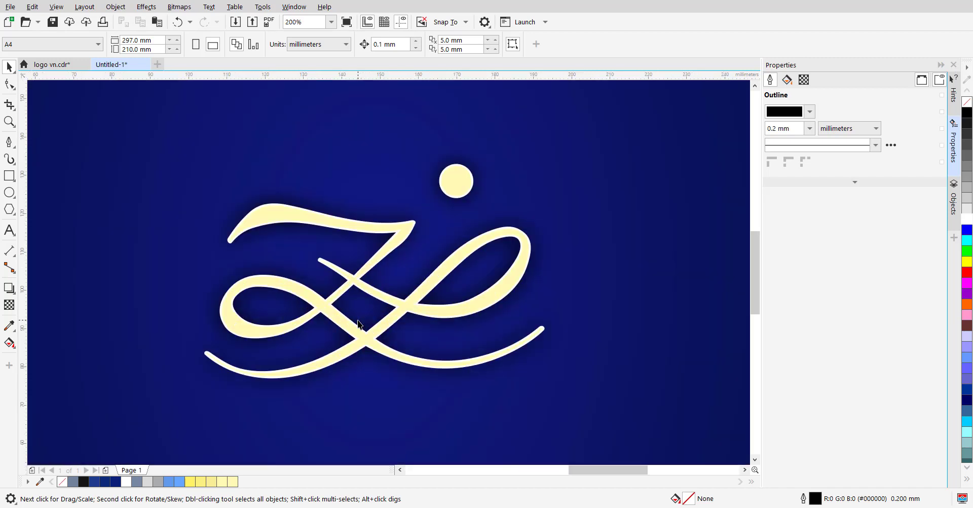
{"action": "left_click", "coordinate": [354, 335]}
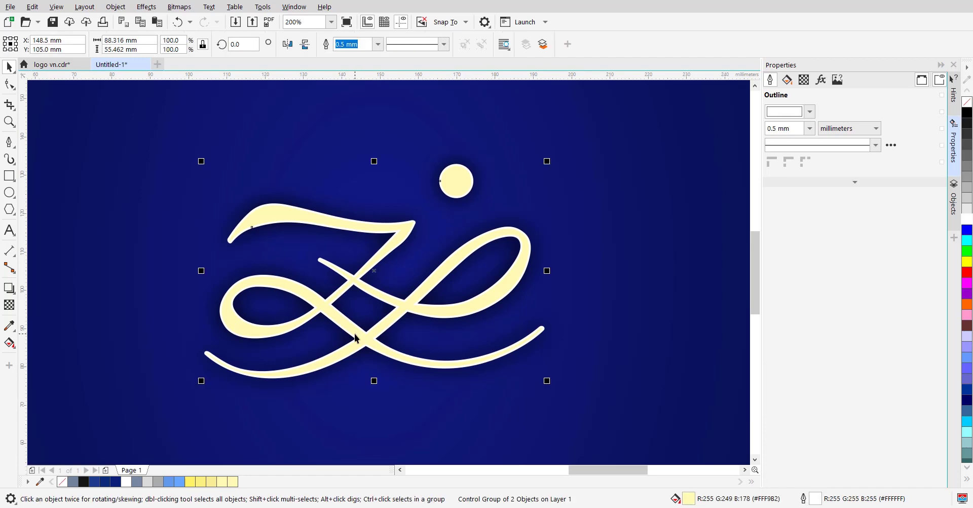
{"action": "left_click", "coordinate": [966, 219]}
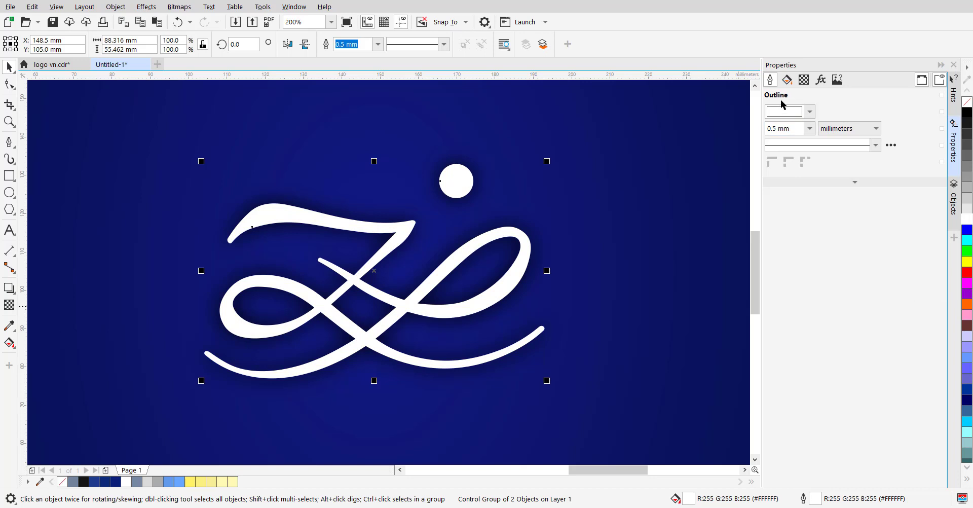
Try yellow, cyan, dark grey, black and red #F22929 as outline colours on the logo group.
{"action": "left_click", "coordinate": [794, 116]}
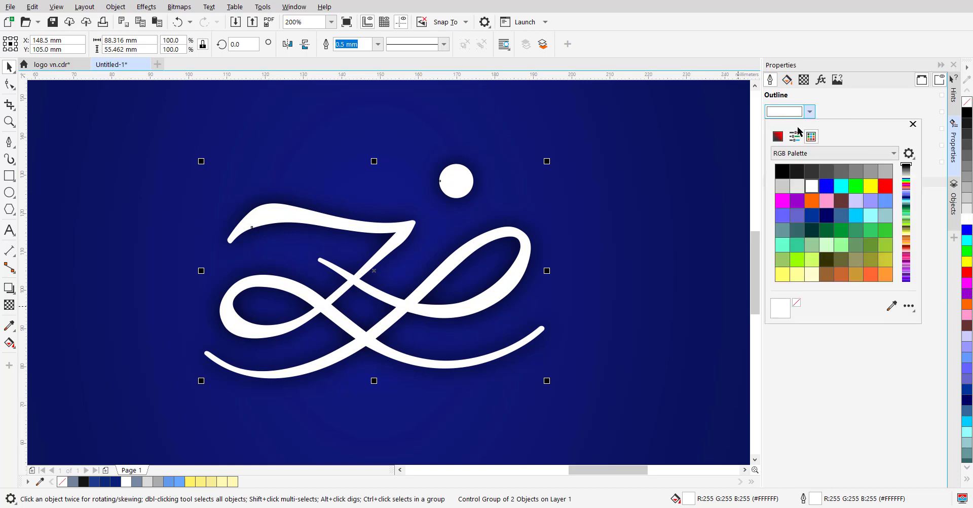
{"action": "left_click", "coordinate": [877, 189]}
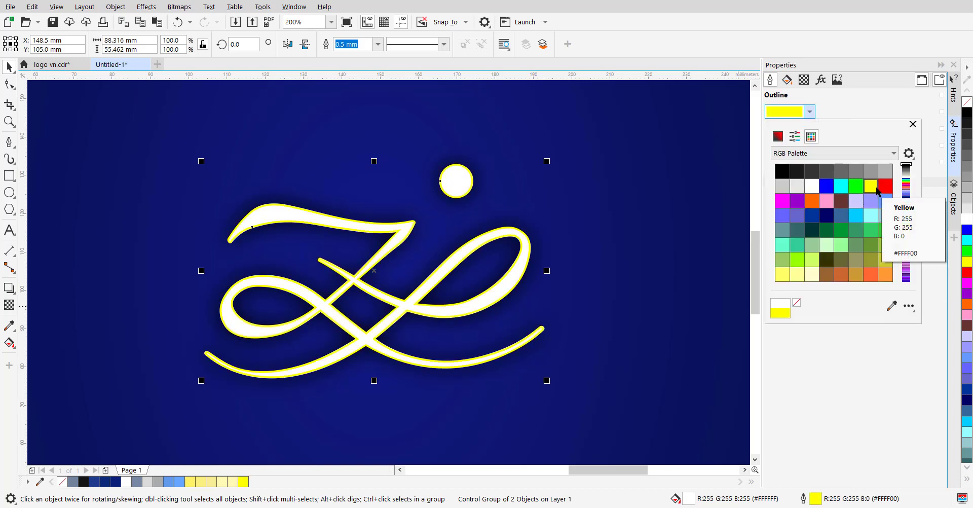
{"action": "left_click", "coordinate": [845, 188]}
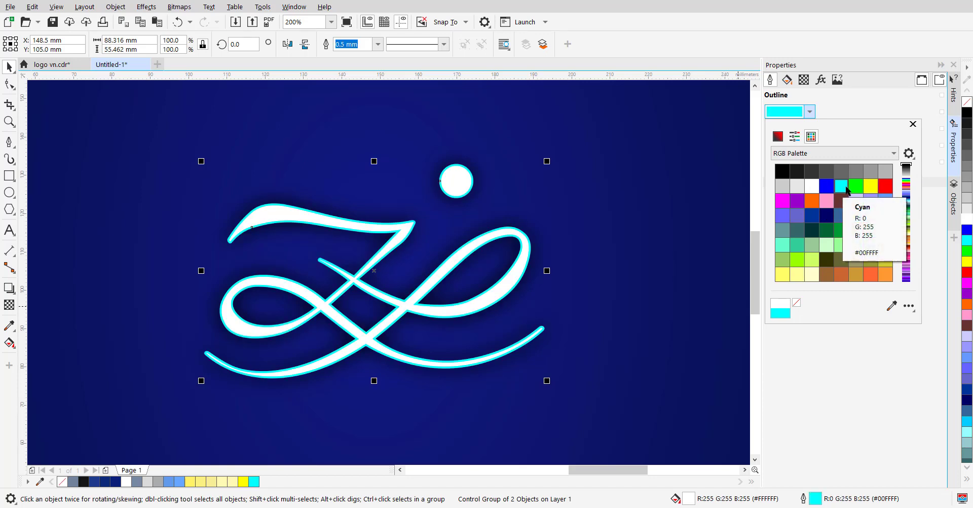
{"action": "left_click", "coordinate": [827, 176]}
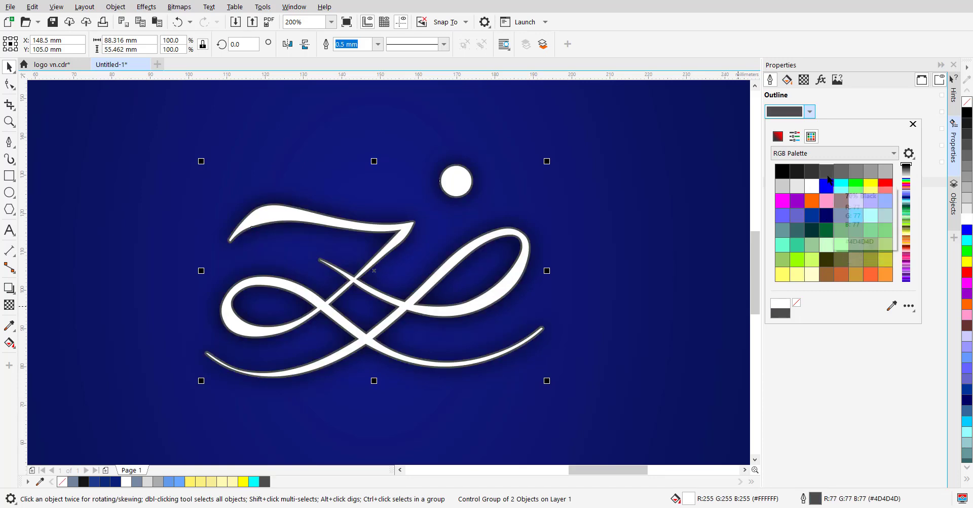
{"action": "left_click", "coordinate": [783, 175]}
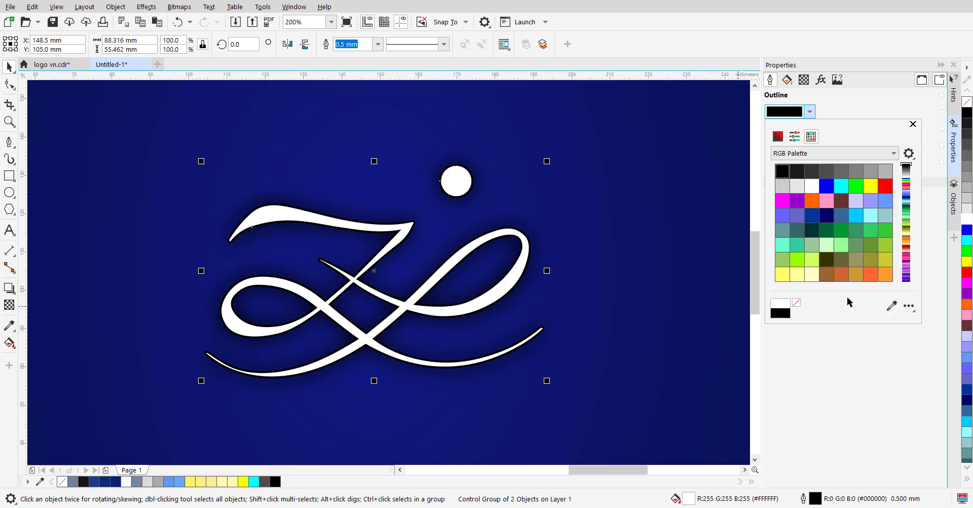
{"action": "left_click", "coordinate": [778, 137]}
{"action": "left_click_drag", "start_coordinate": [815, 208], "coordinate": [844, 169]}
{"action": "left_click", "coordinate": [774, 261]}
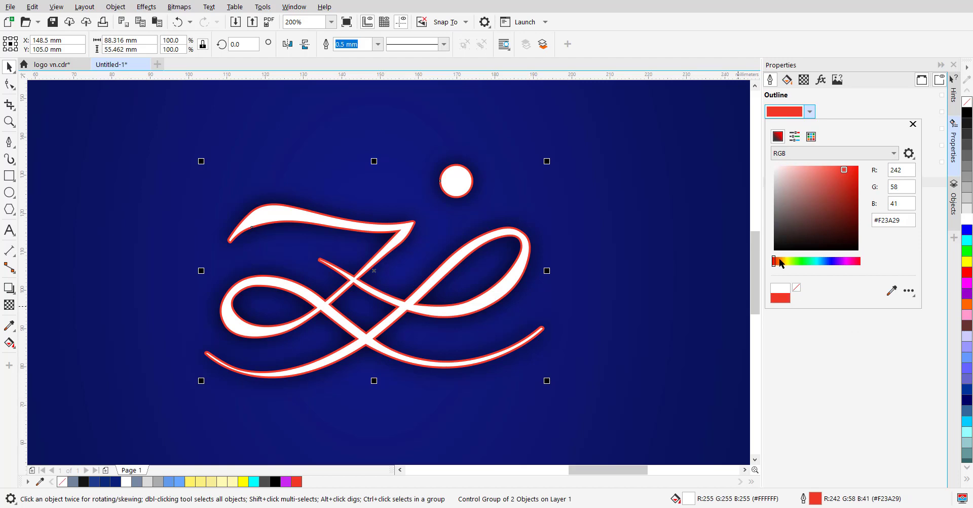
{"action": "mouse_move", "coordinate": [781, 262]}
{"action": "left_mouse_down"}
{"action": "mouse_move", "coordinate": [860, 263]}
{"action": "mouse_move", "coordinate": [753, 265]}
{"action": "left_mouse_up"}
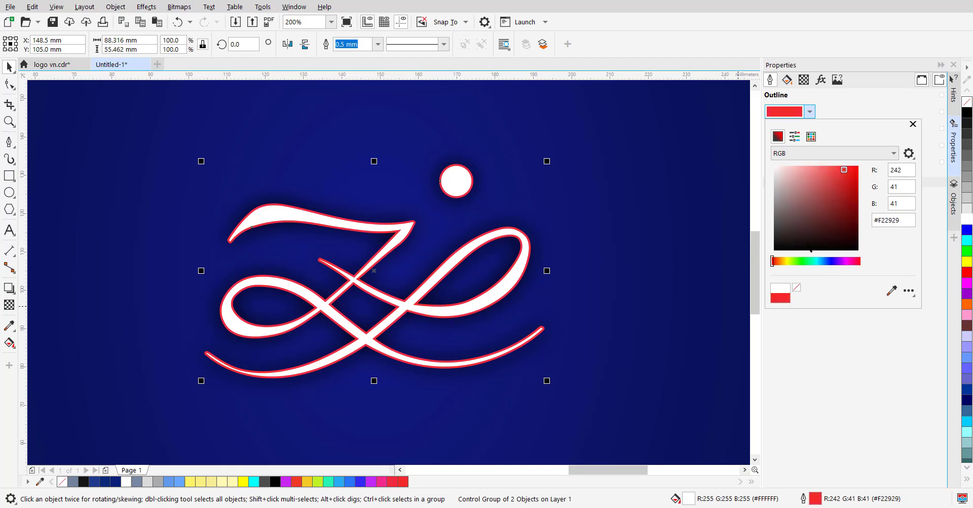
Remove the logo group's outline by setting its width to None.
{"action": "left_click", "coordinate": [788, 117]}
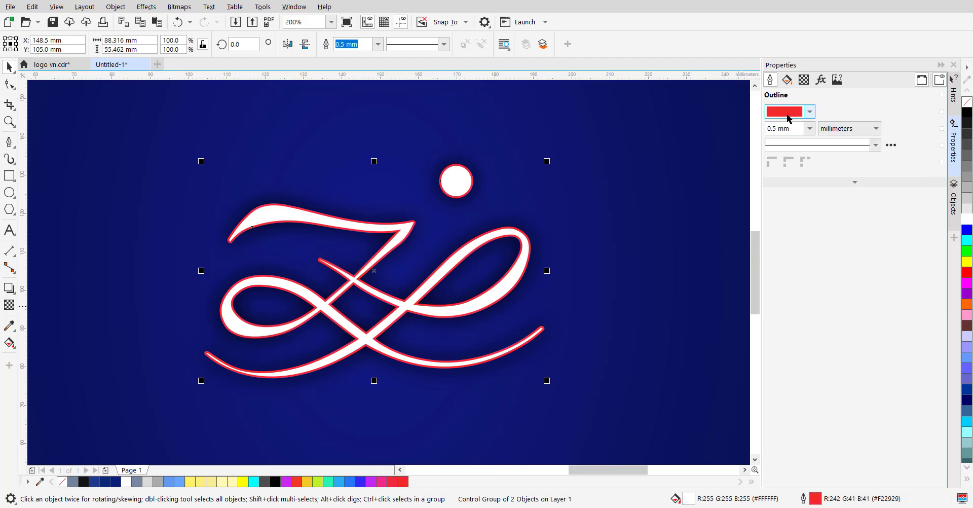
{"action": "left_click", "coordinate": [809, 128]}
{"action": "left_click", "coordinate": [802, 139]}
{"action": "scroll", "coordinate": [446, 344], "scroll_direction": "down", "scroll_amount": 1}
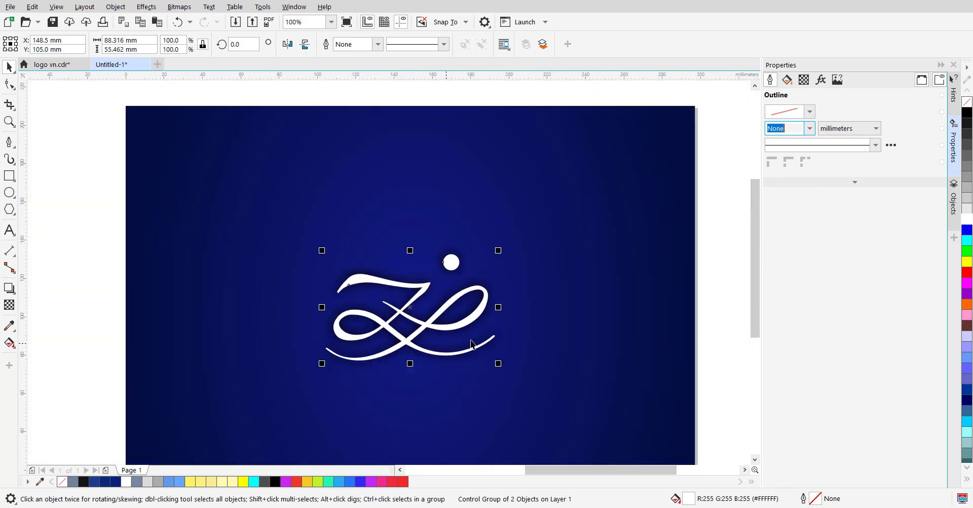
{"action": "scroll", "coordinate": [394, 278], "scroll_direction": "down", "scroll_amount": 1}
{"action": "left_click", "coordinate": [664, 336]}
{"action": "scroll", "coordinate": [437, 306], "scroll_direction": "up", "scroll_amount": 2}
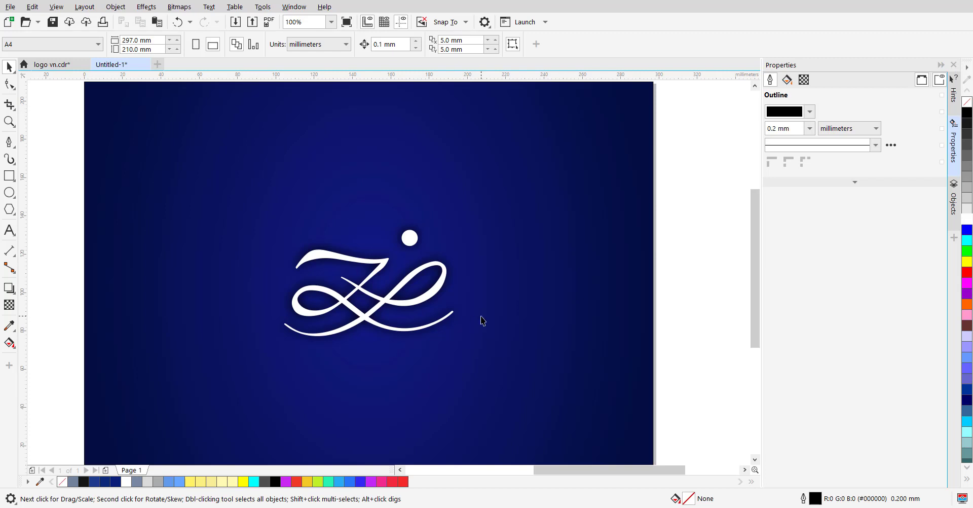
Enlarge the logo together with its shadow slightly, keeping it centred on the blue page.
{"action": "scroll", "coordinate": [366, 280], "scroll_direction": "up", "scroll_amount": 2}
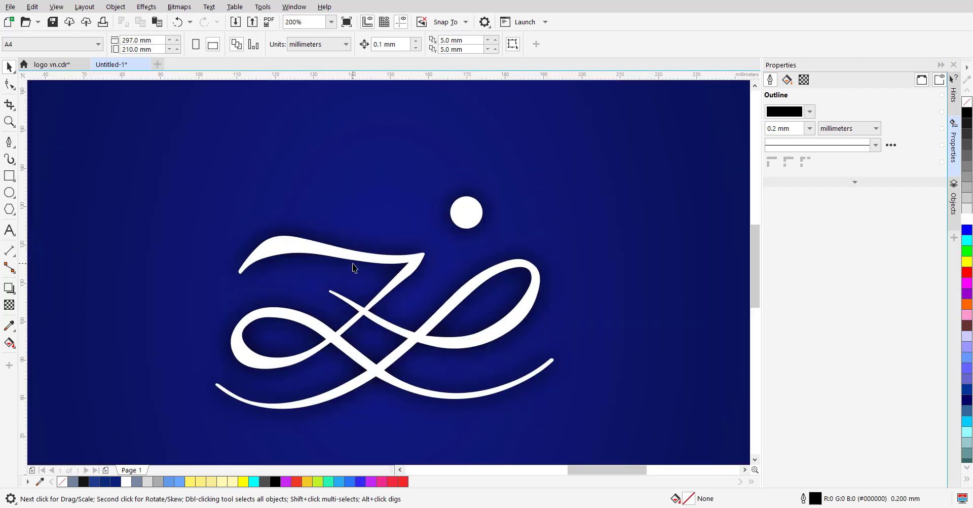
{"action": "scroll", "coordinate": [353, 268], "scroll_direction": "down", "scroll_amount": 4}
{"action": "scroll", "coordinate": [262, 300], "scroll_direction": "down", "scroll_amount": 2}
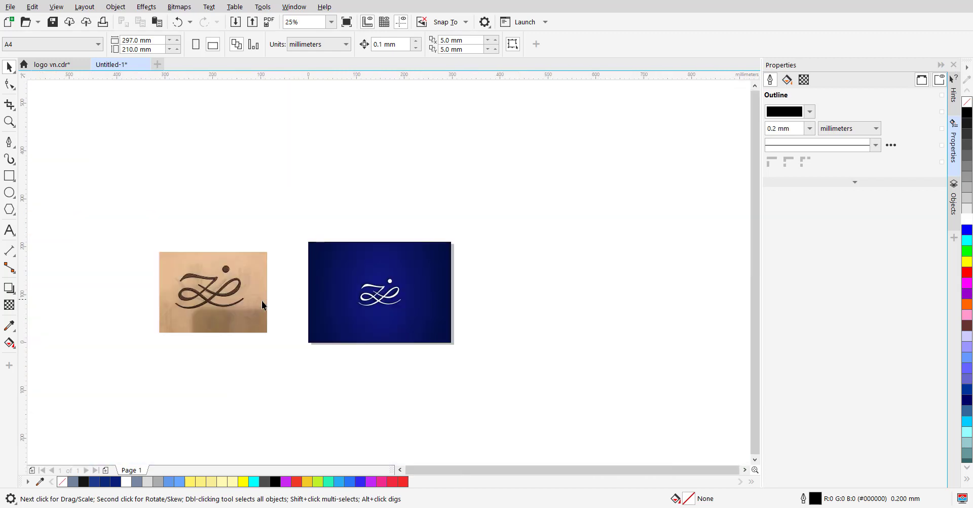
{"action": "scroll", "coordinate": [259, 301], "scroll_direction": "up", "scroll_amount": 2}
{"action": "left_click_drag", "start_coordinate": [259, 301], "coordinate": [313, 312]}
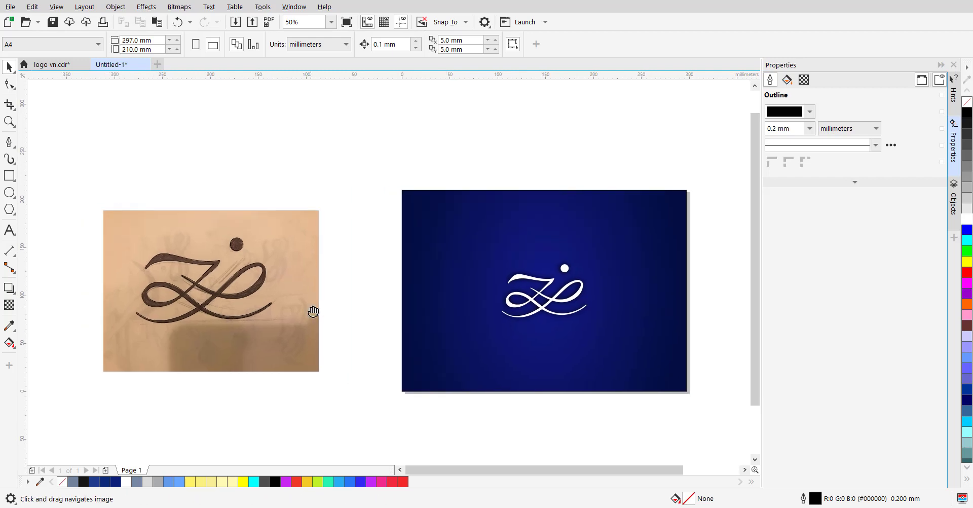
{"action": "left_click_drag", "start_coordinate": [380, 220], "coordinate": [623, 341]}
{"action": "left_click", "coordinate": [643, 410]}
{"action": "scroll", "coordinate": [522, 372], "scroll_direction": "down", "scroll_amount": 1}
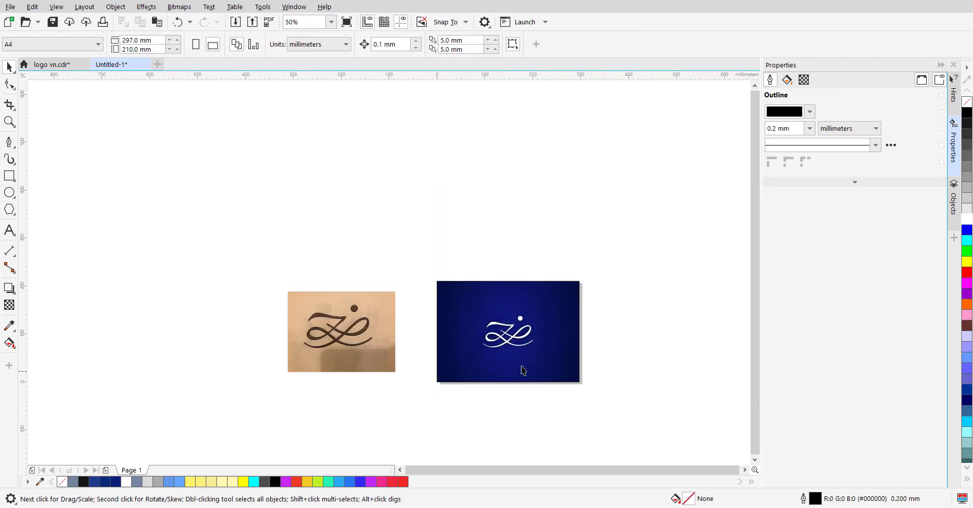
{"action": "scroll", "coordinate": [561, 326], "scroll_direction": "up", "scroll_amount": 2}
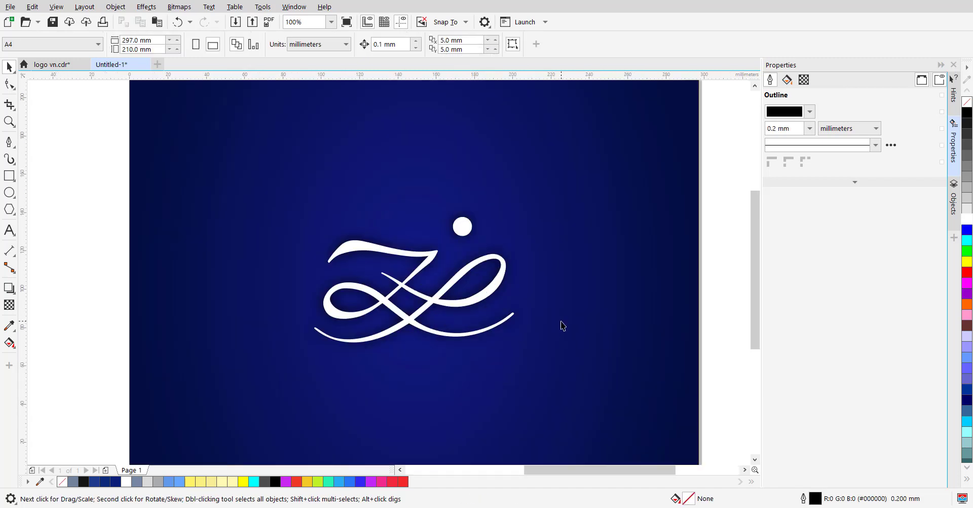
Add a second page after the logo page and return to Page 1.
{"action": "scroll", "coordinate": [444, 318], "scroll_direction": "down", "scroll_amount": 2}
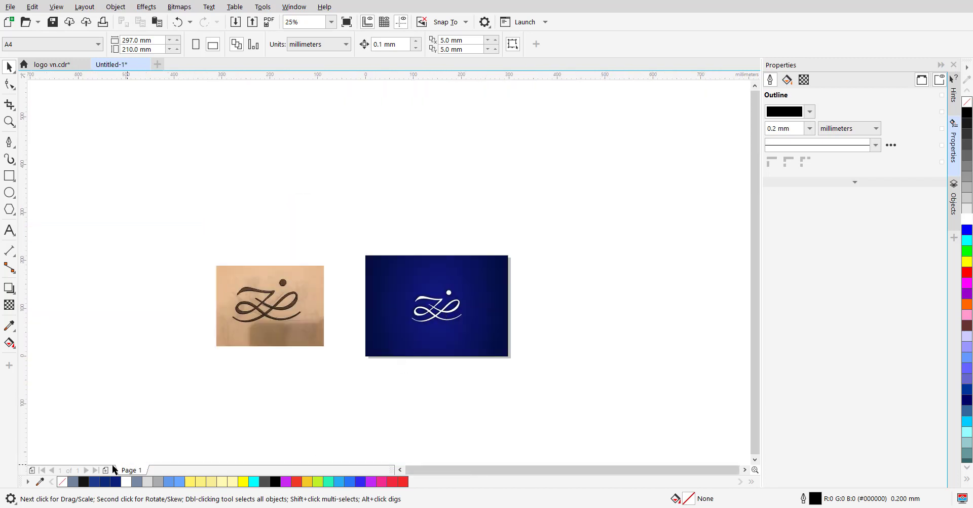
{"action": "left_click", "coordinate": [106, 470]}
{"action": "left_click", "coordinate": [131, 470]}
{"action": "scroll", "coordinate": [512, 332], "scroll_direction": "up", "scroll_amount": 1}
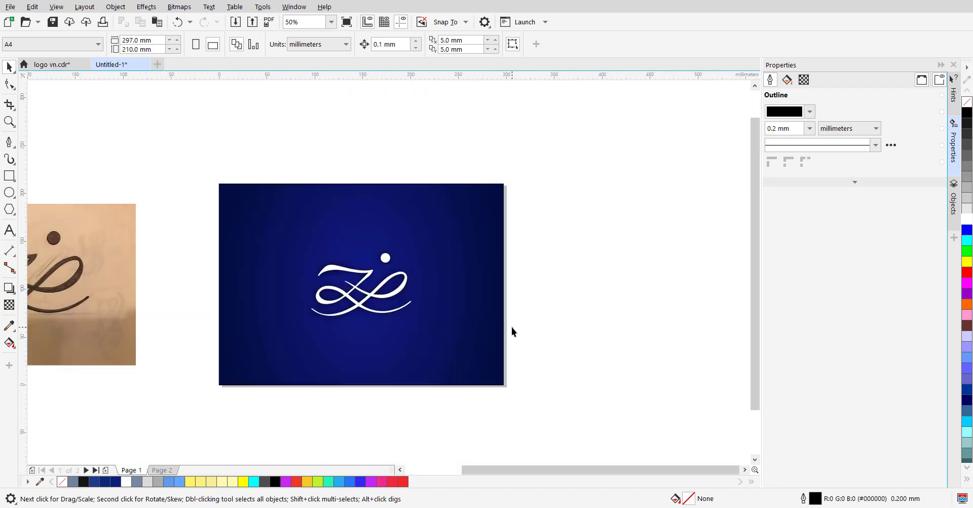
Export the logo page to the Pictures folder as a JPEG bitmap named z.jpg.
{"action": "key", "text": "ctrl+e"}
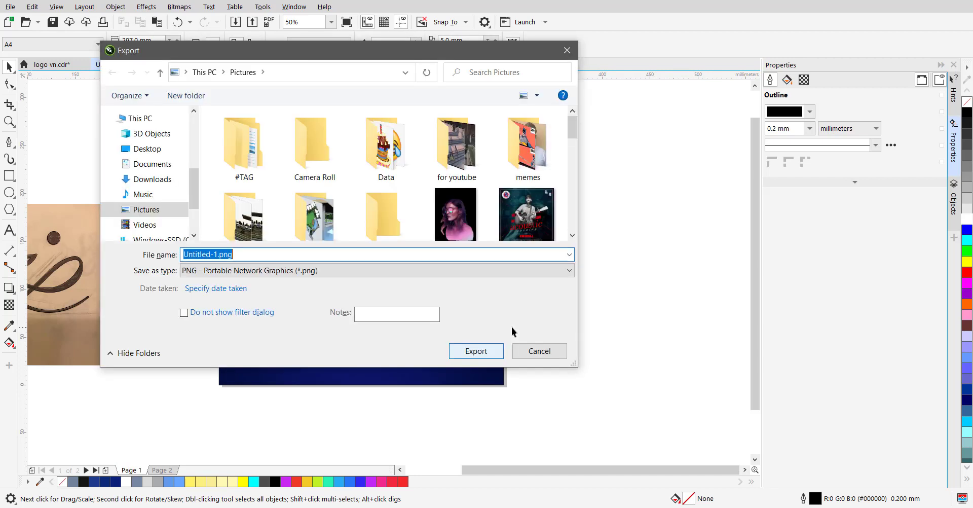
{"action": "type", "text": "z"}
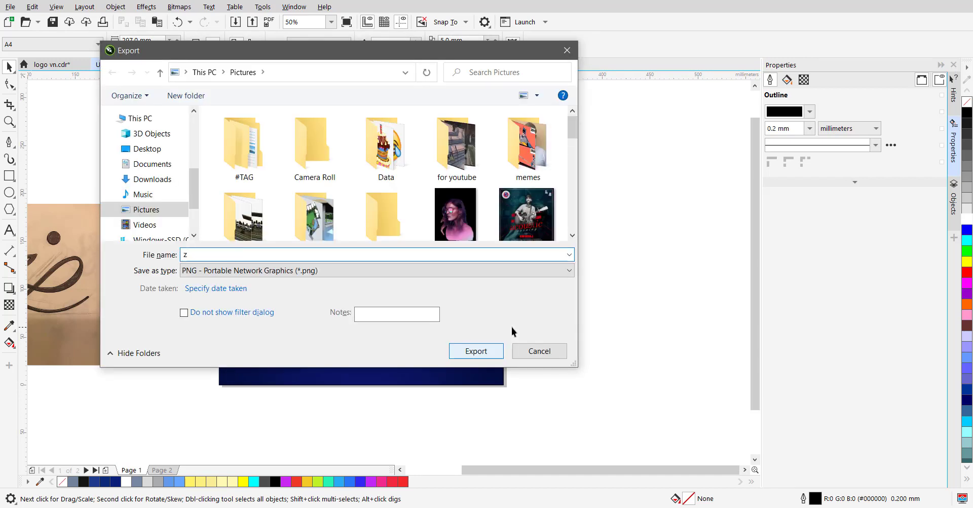
{"action": "left_click", "coordinate": [336, 272]}
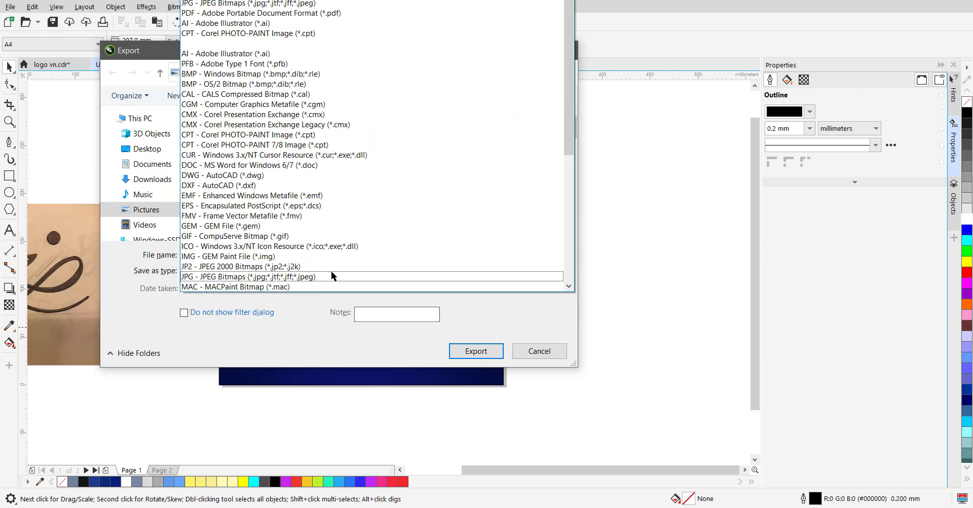
{"action": "left_click", "coordinate": [269, 3]}
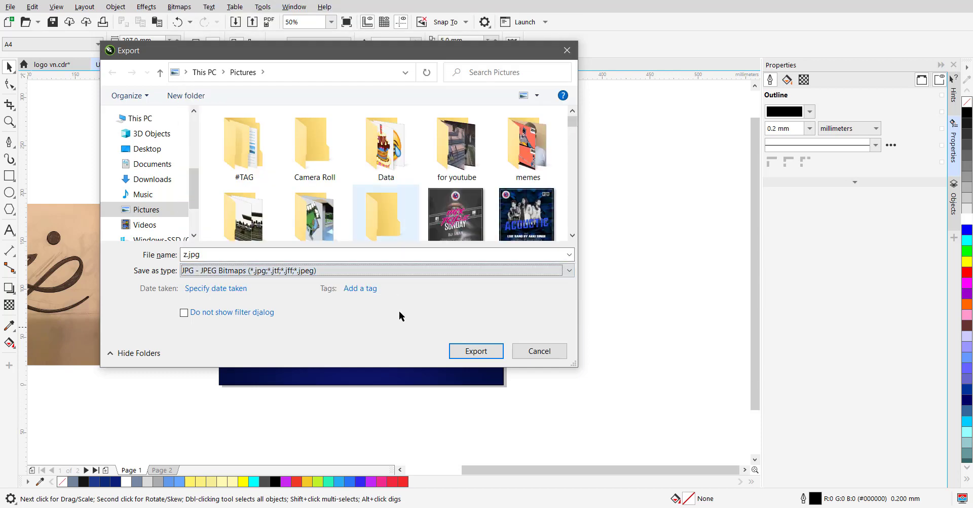
{"action": "left_click", "coordinate": [478, 351]}
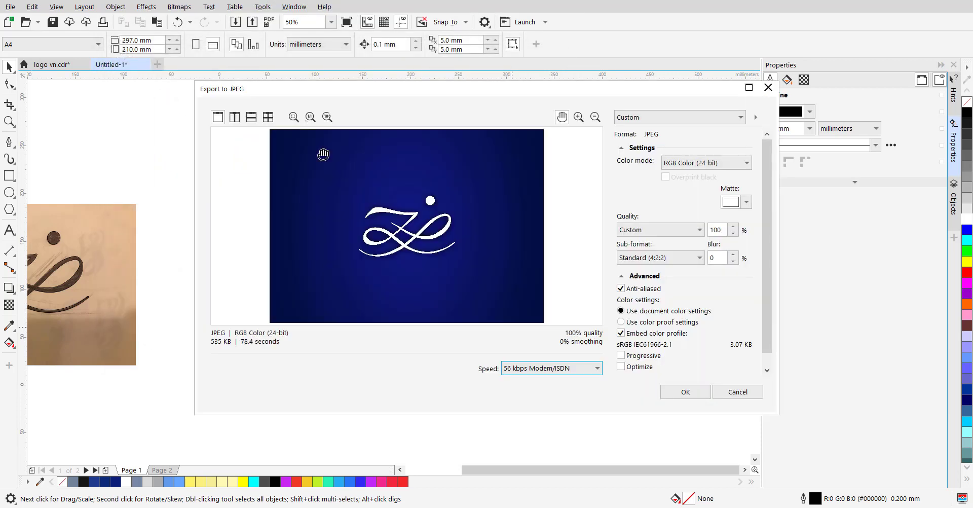